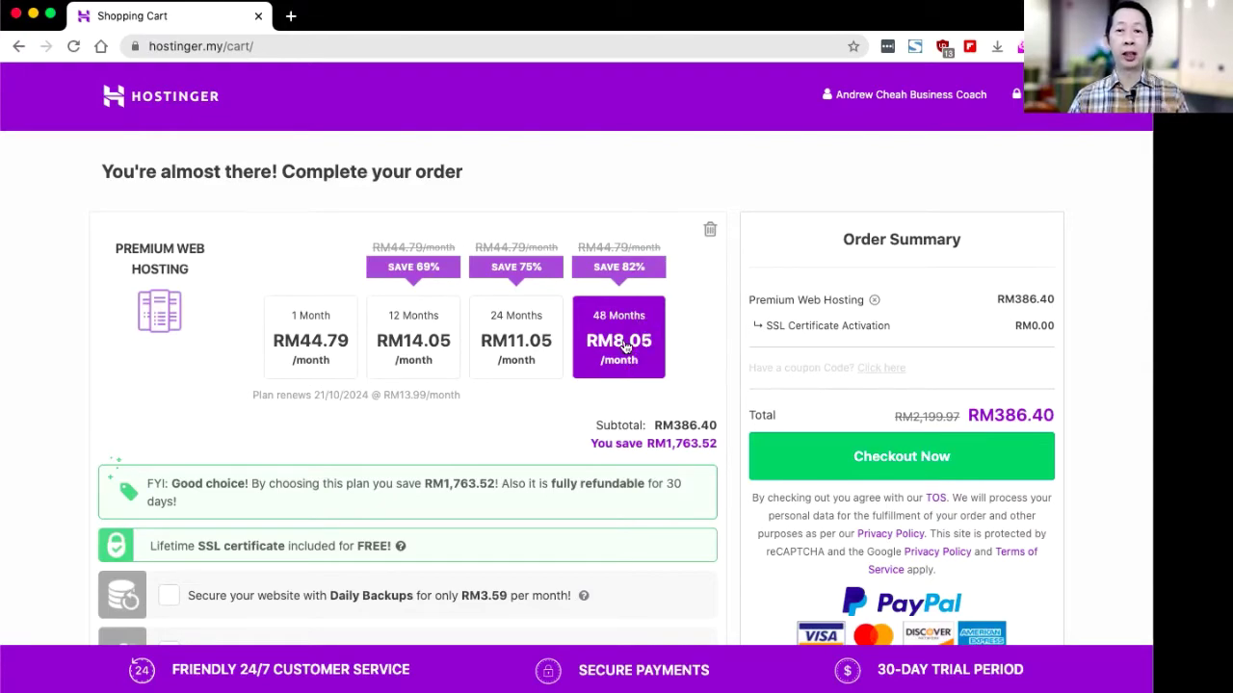
- Apply the coupon code ACHOSTING to the 48-month Premium Web Hosting order
scroll(575, 466, down, 2)
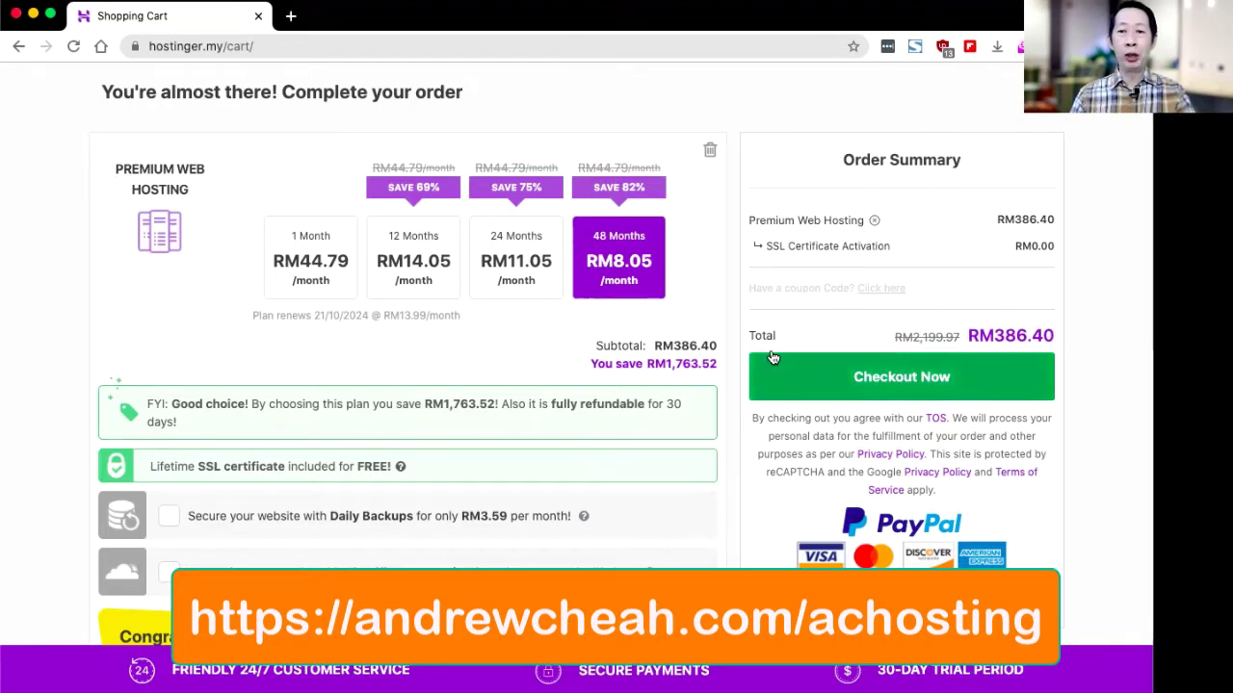
scroll(772, 357, down, 1)
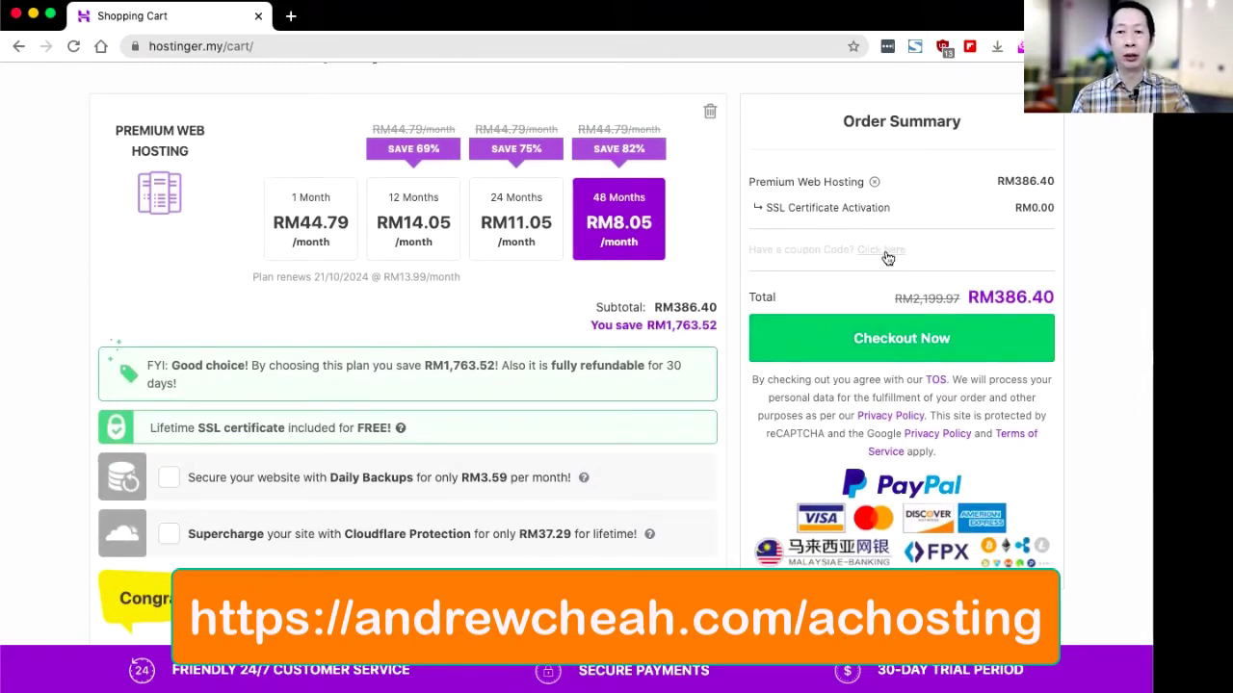
click(876, 251)
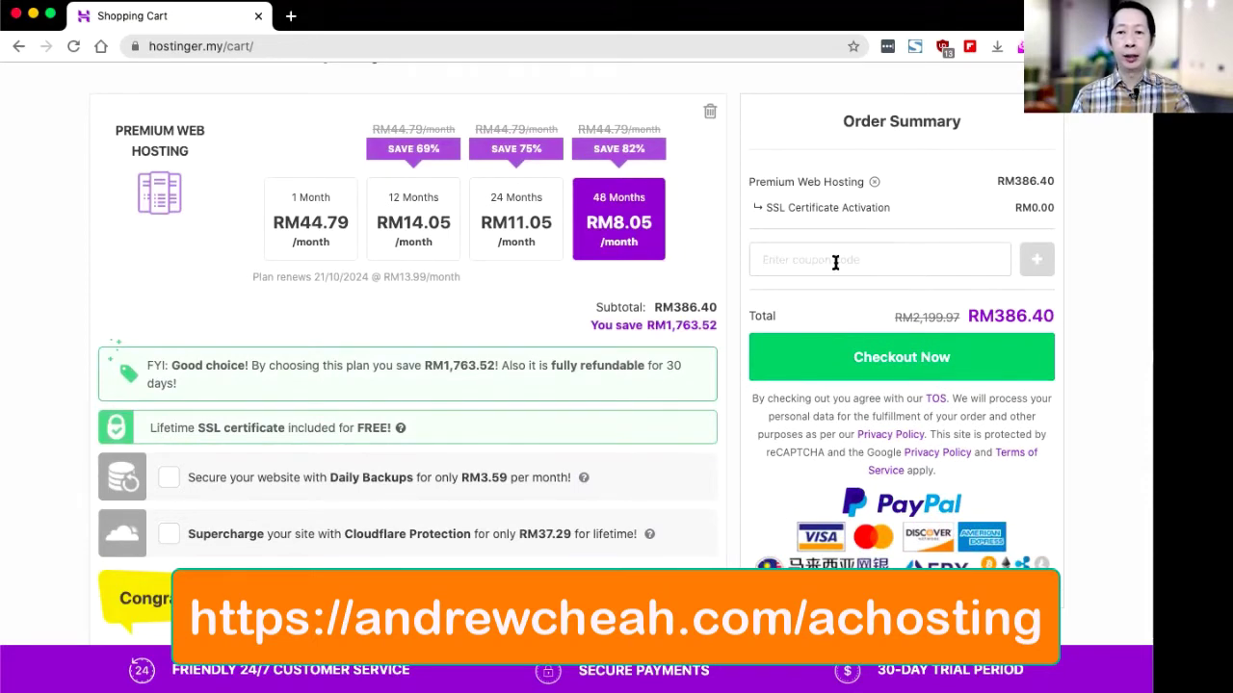
click(835, 263)
text(AC)
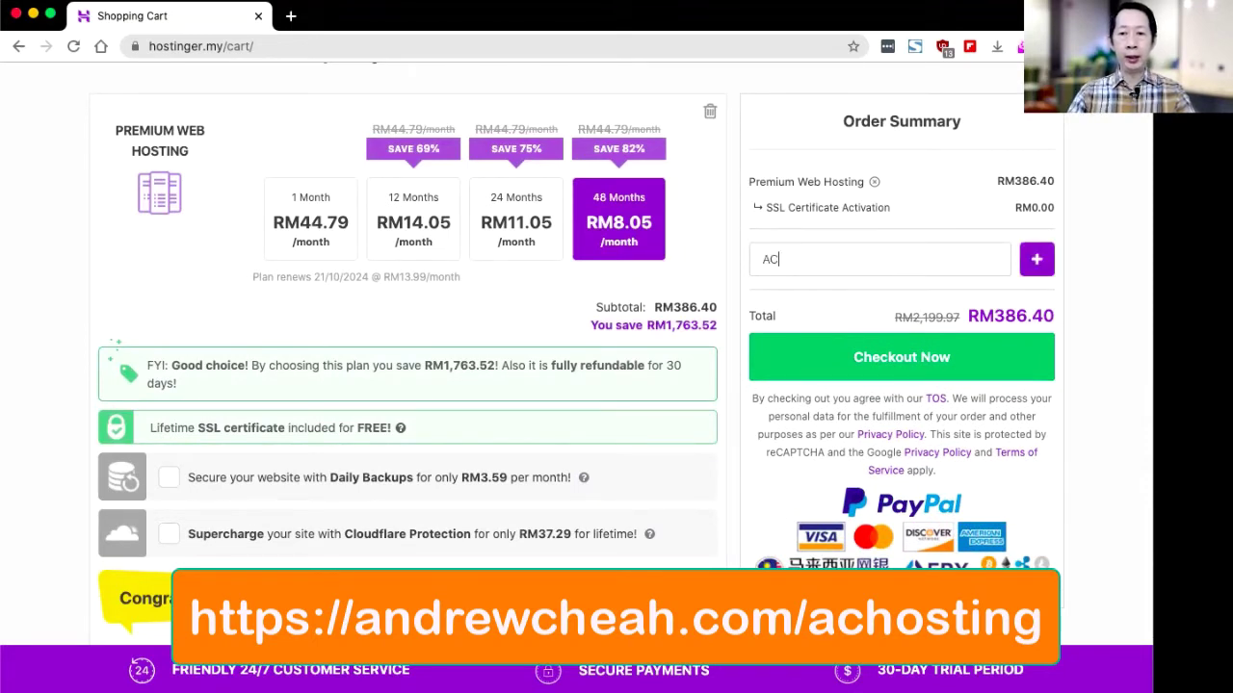
text(HOST)
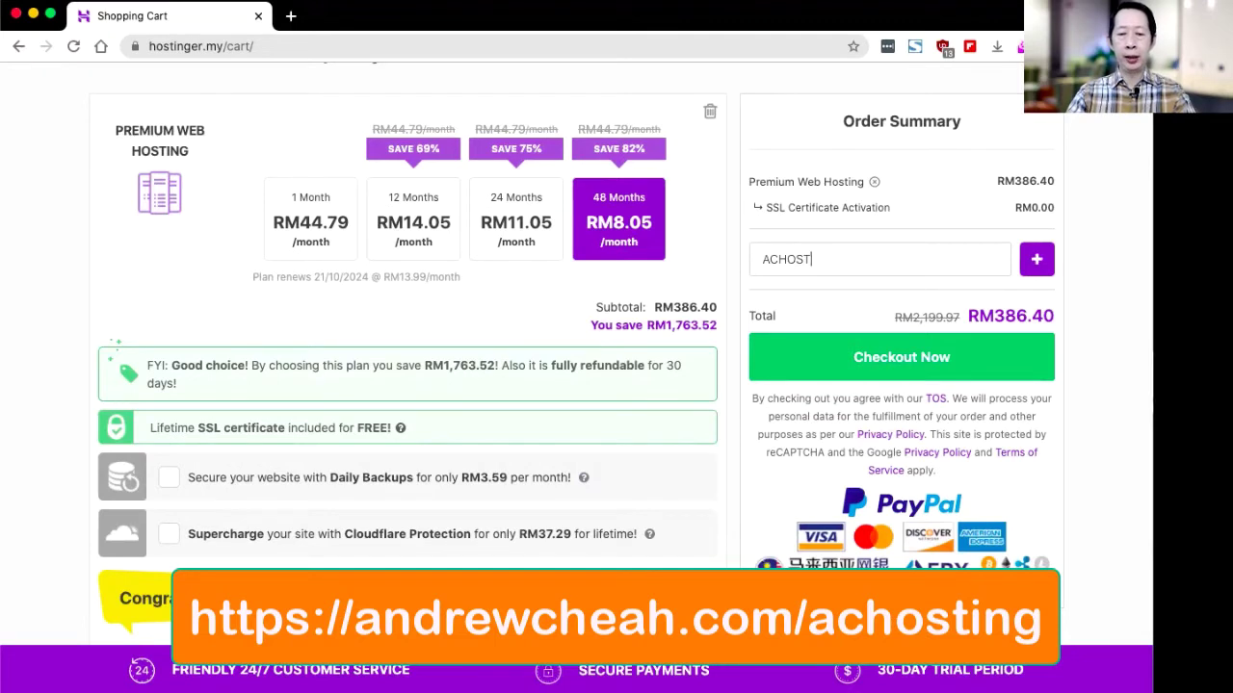
text(ING)
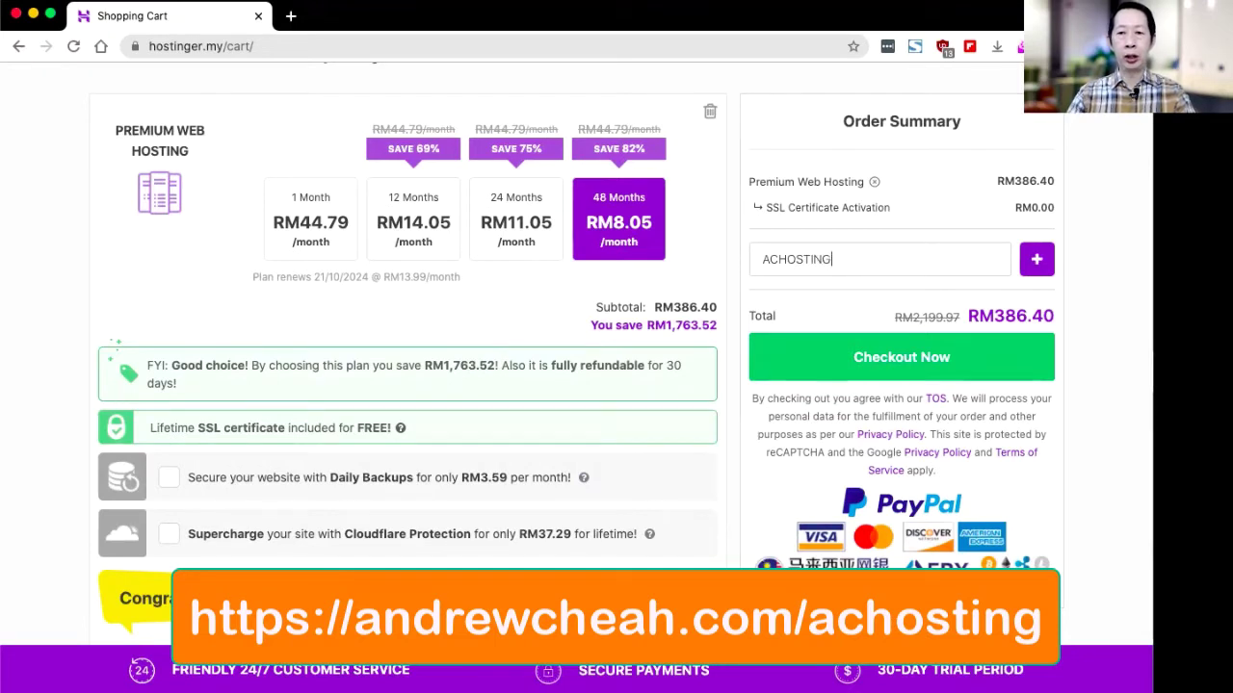
click(1037, 260)
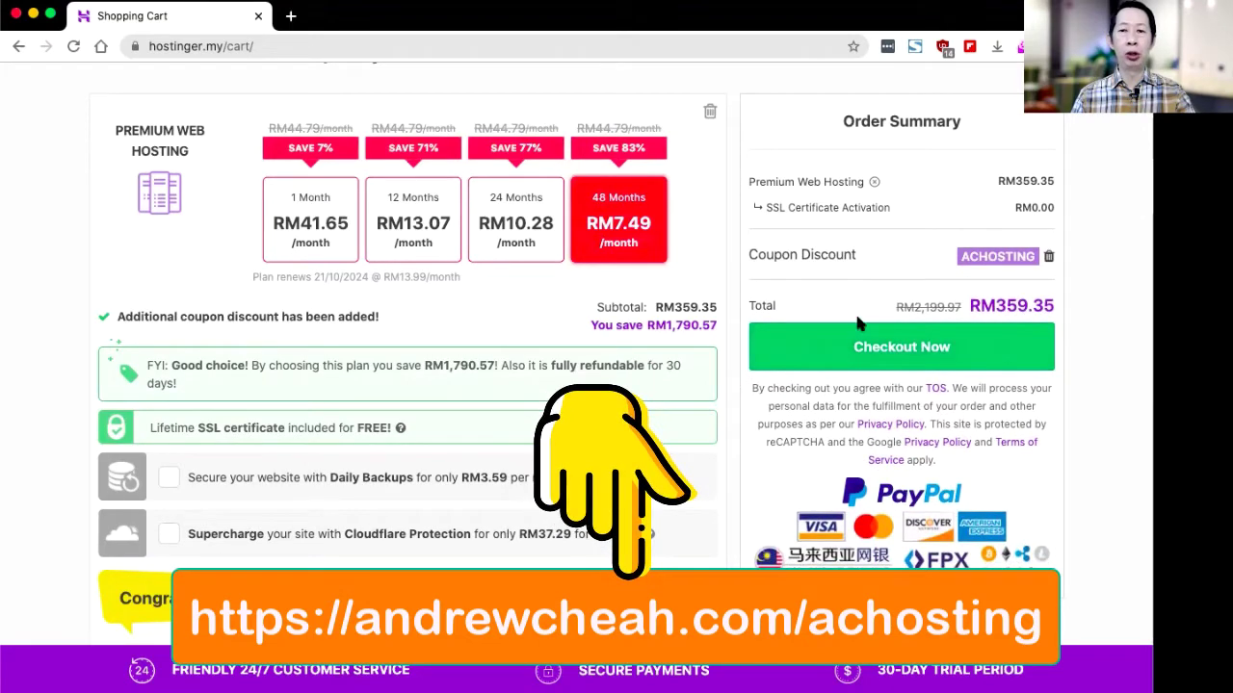
- Search for the free domain abcaddreess with the .com extension to add it to the hosting order
scroll(852, 276, down, 1)
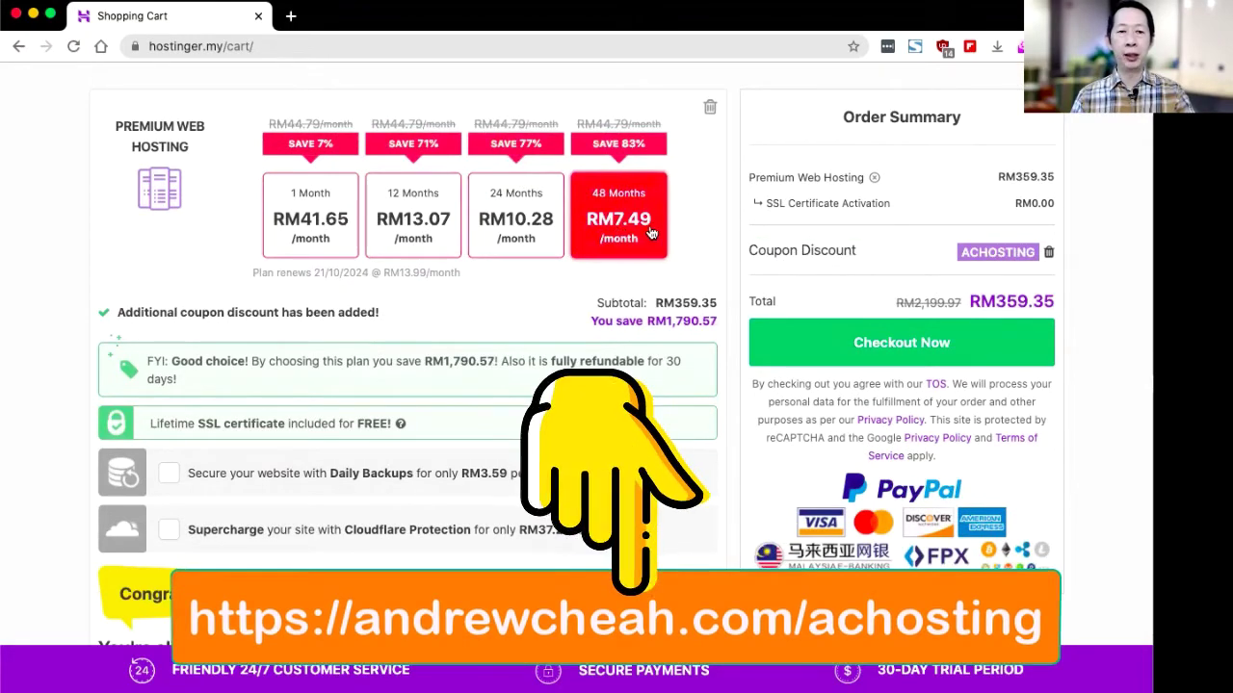
scroll(651, 233, down, 5)
scroll(651, 233, down, 2)
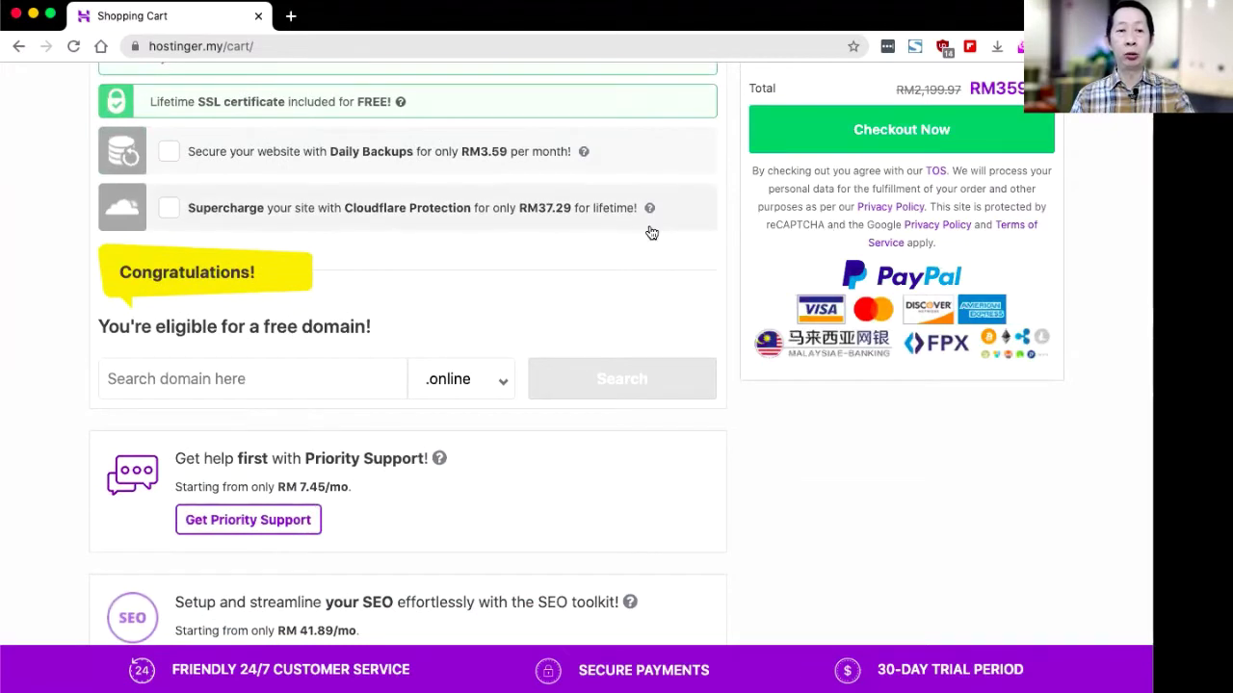
click(284, 378)
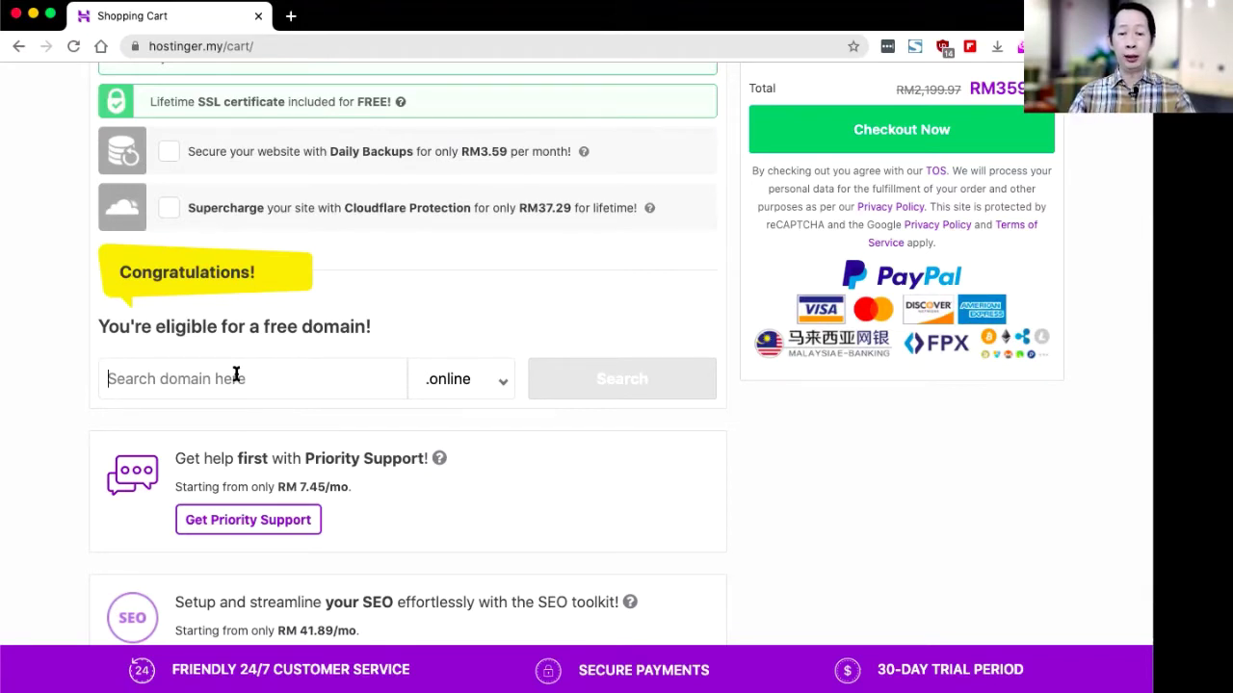
text(abc)
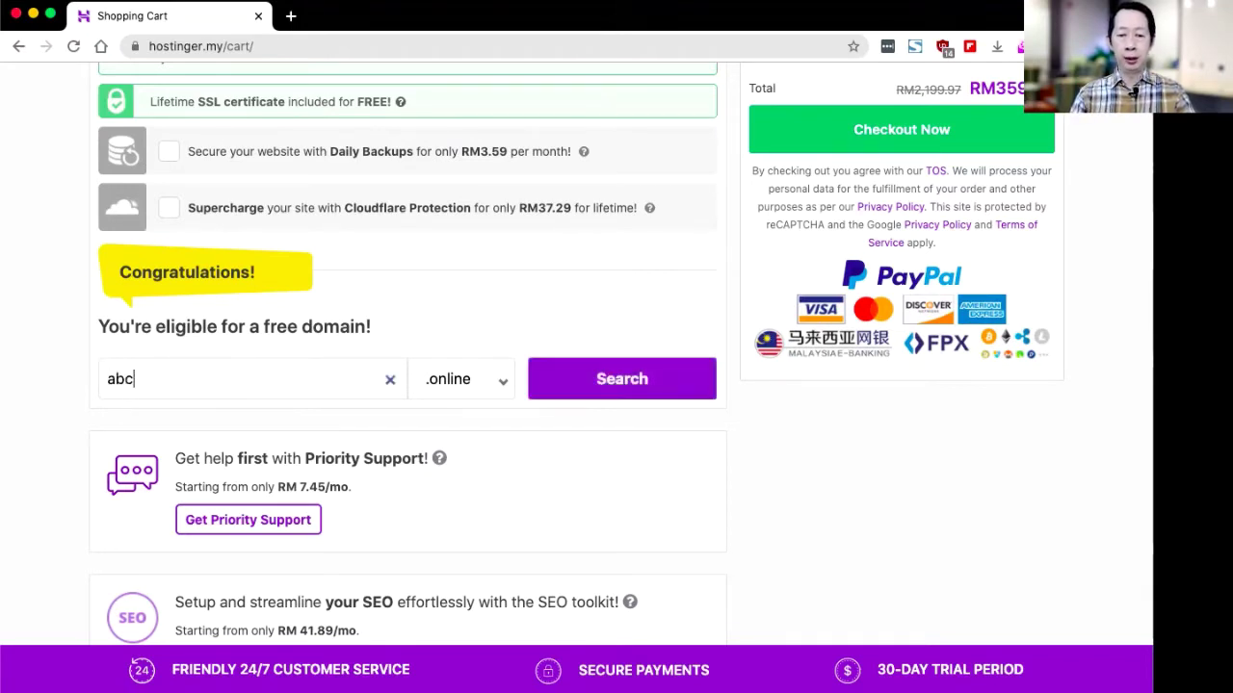
text(addreess)
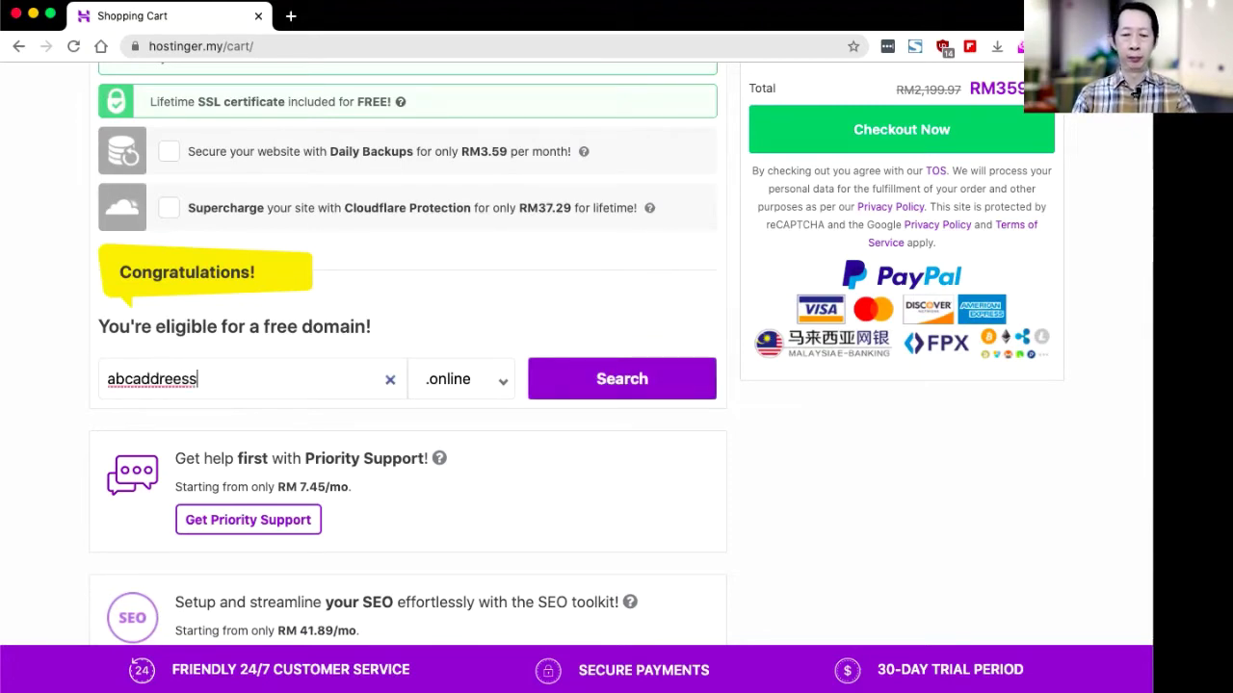
click(498, 385)
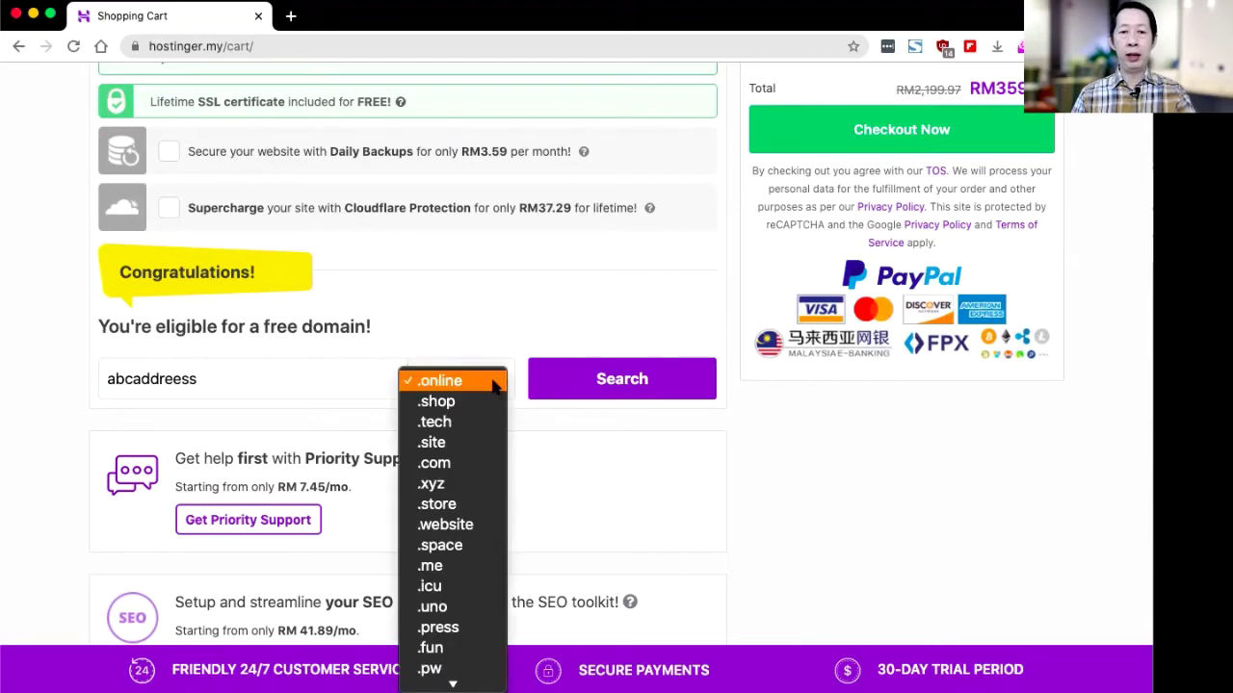
click(463, 466)
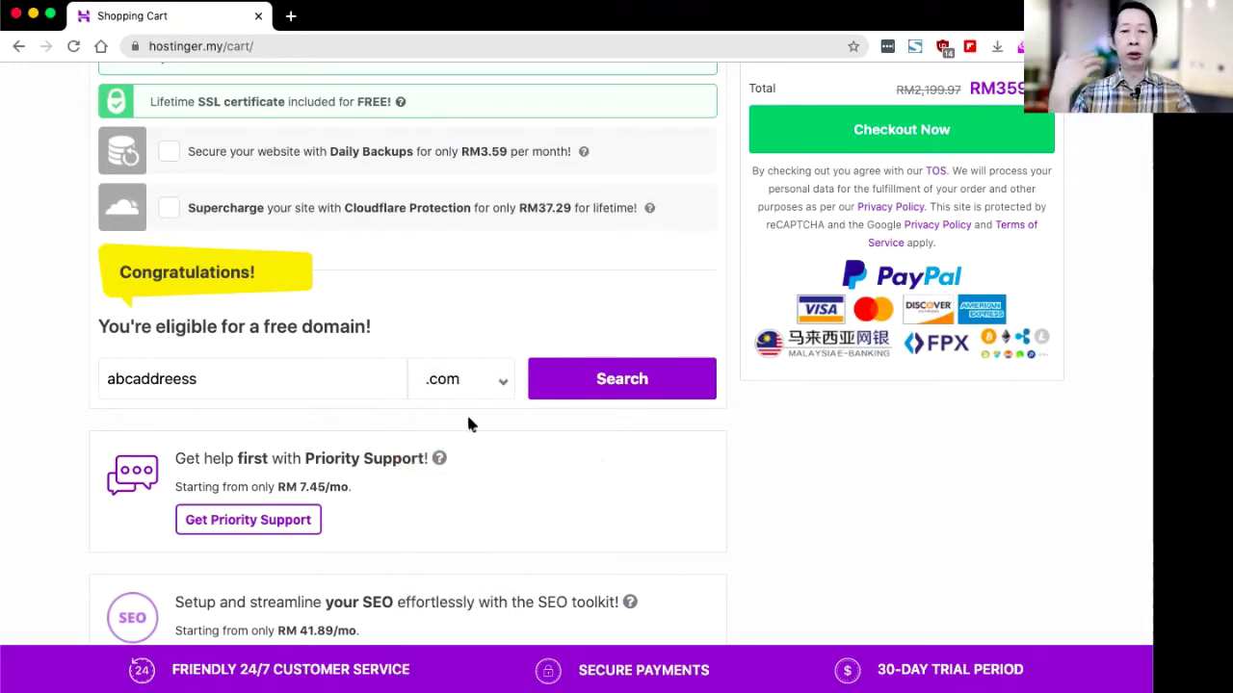
click(621, 378)
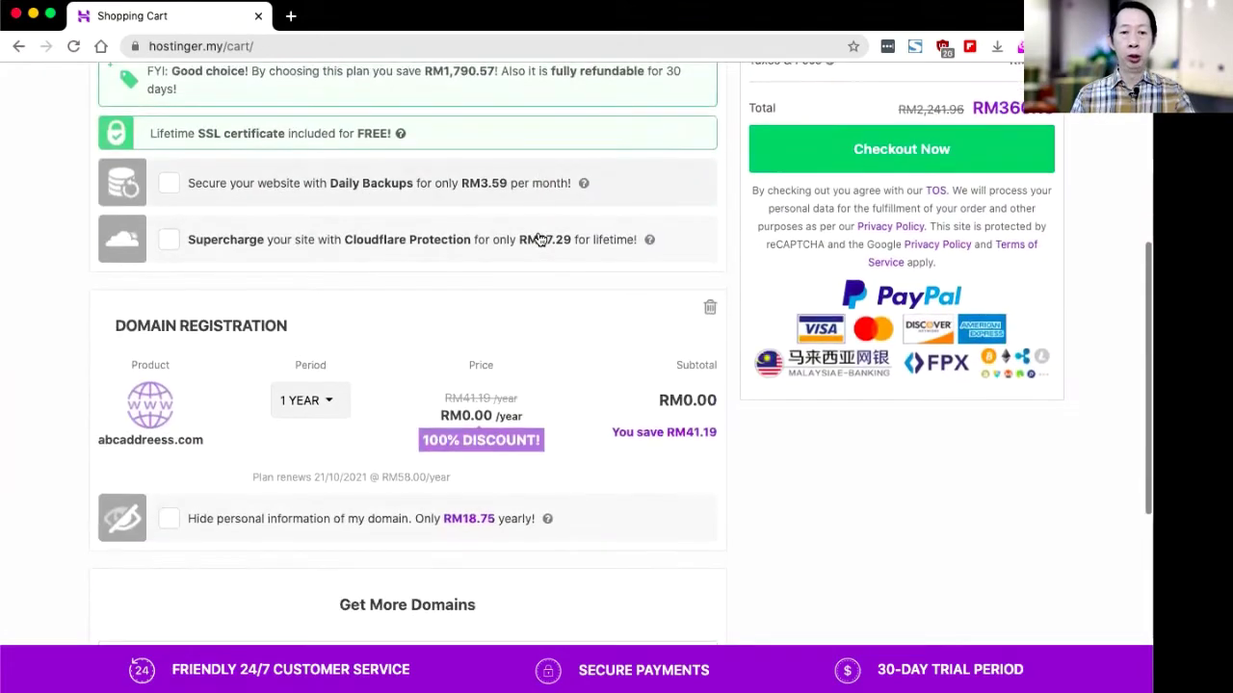
scroll(540, 238, down, 1)
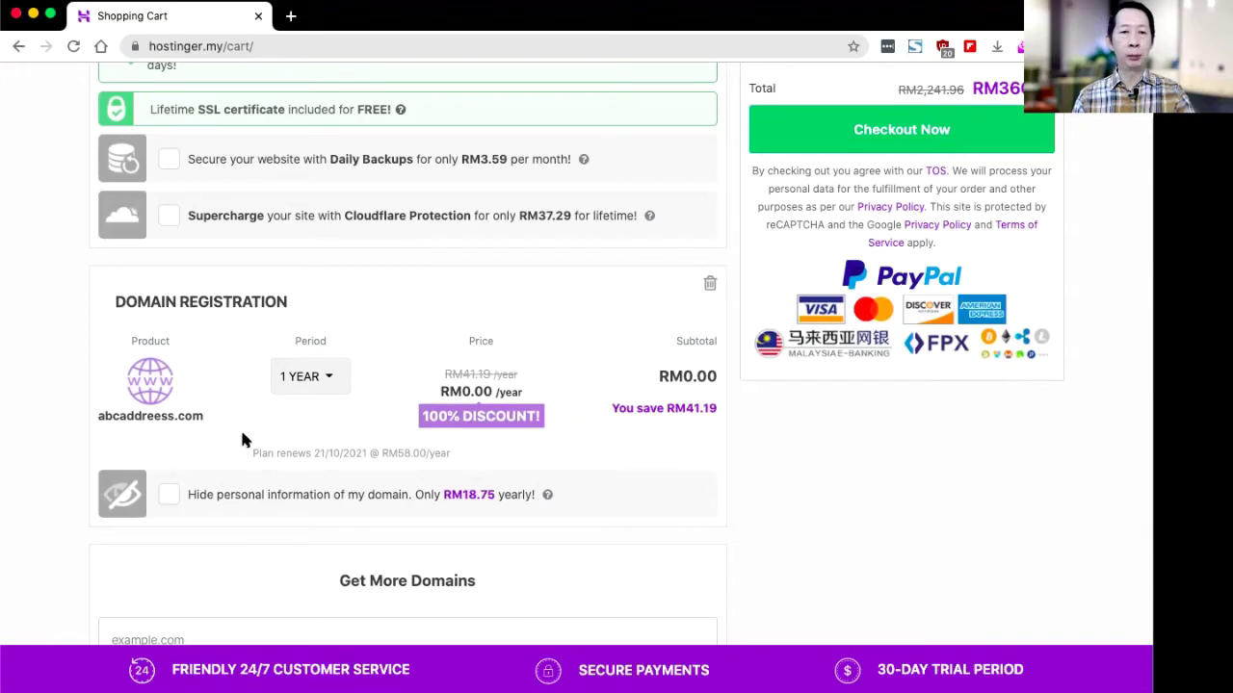
scroll(242, 439, up, 4)
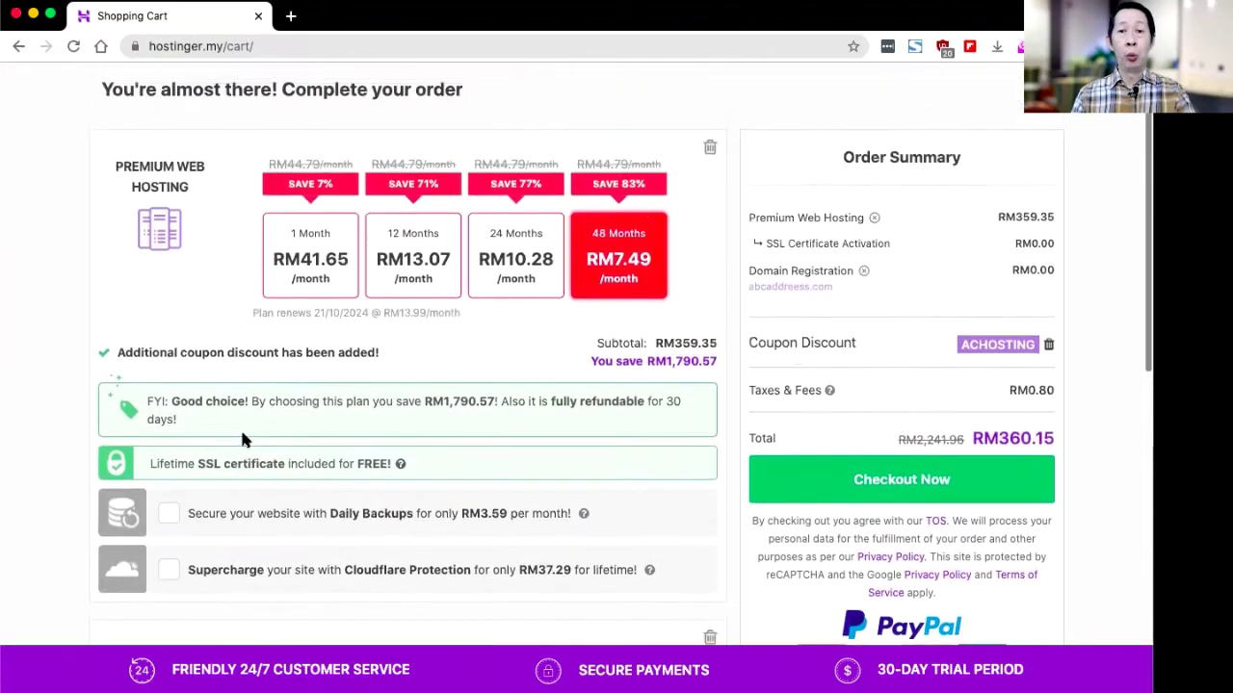
scroll(366, 429, down, 1)
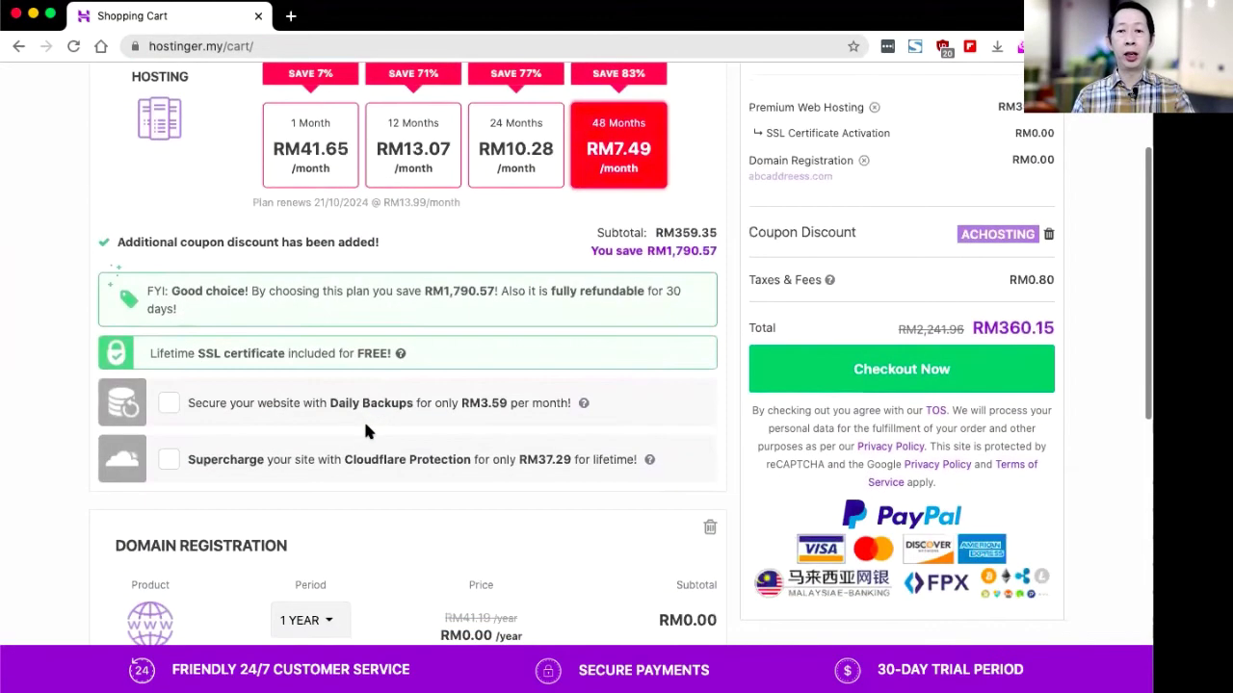
scroll(436, 445, down, 1)
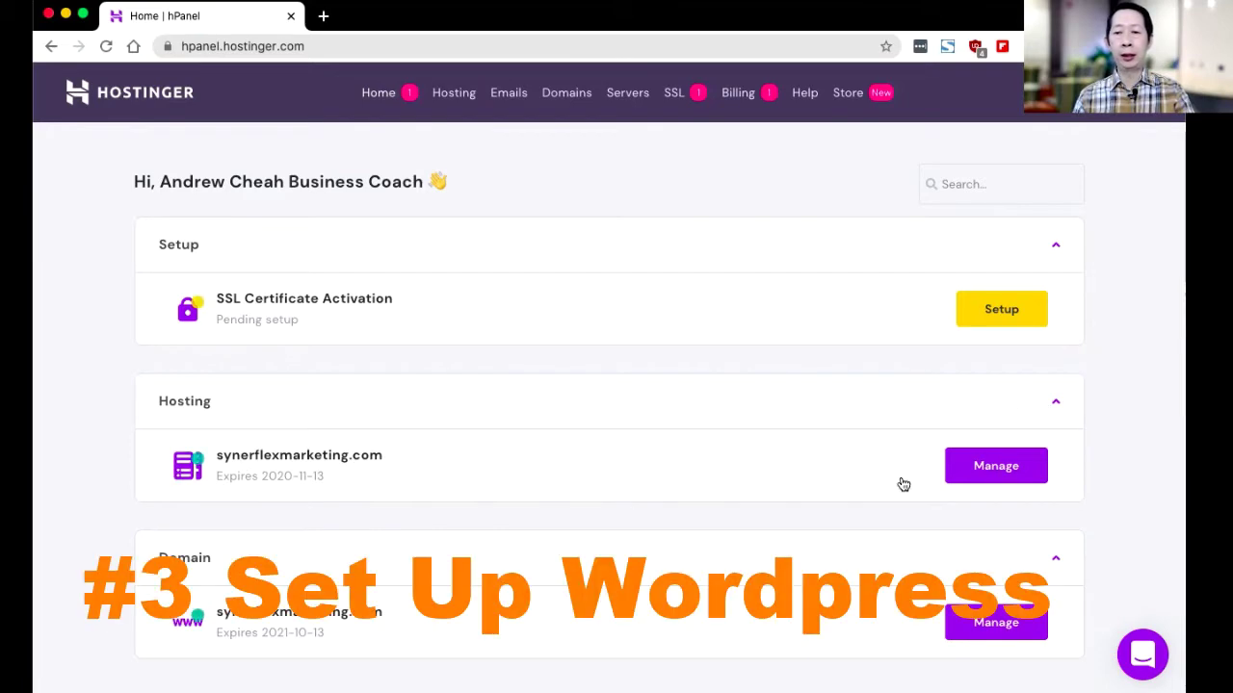
- Open the management page of the synerflexmarketing.com hosting account and go to its Auto Installer for websites
click(980, 467)
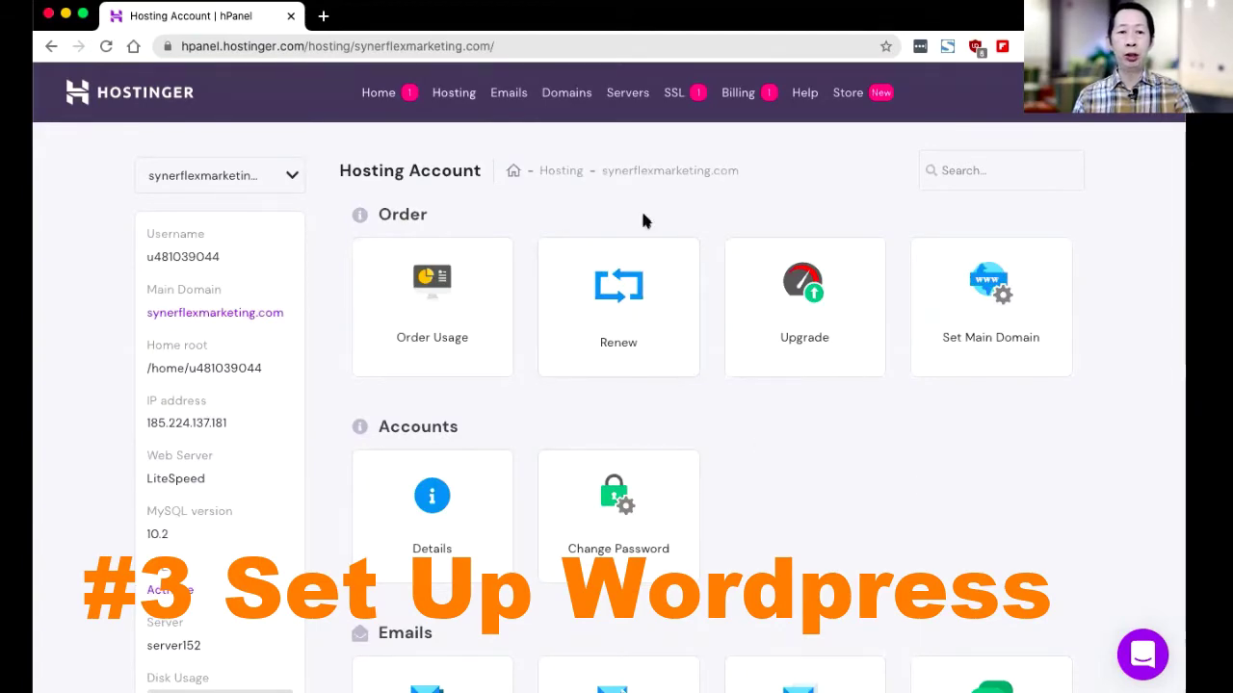
scroll(778, 486, down, 7)
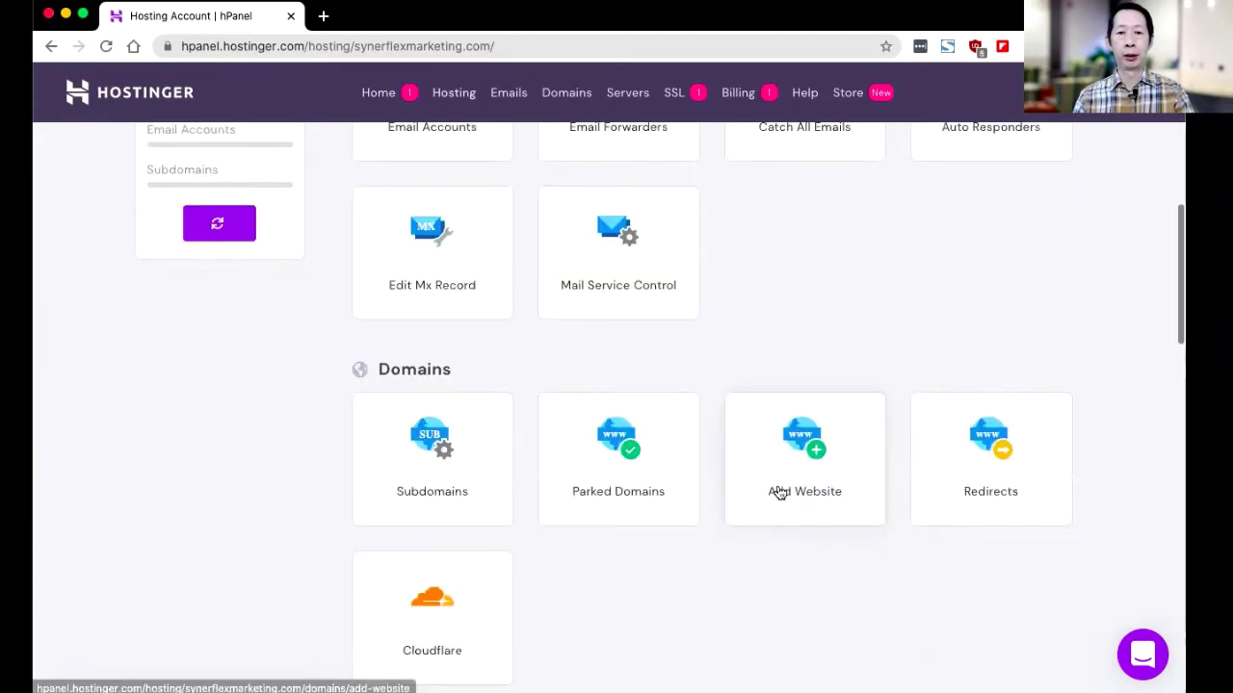
scroll(780, 492, down, 14)
scroll(780, 493, down, 2)
scroll(776, 492, up, 16)
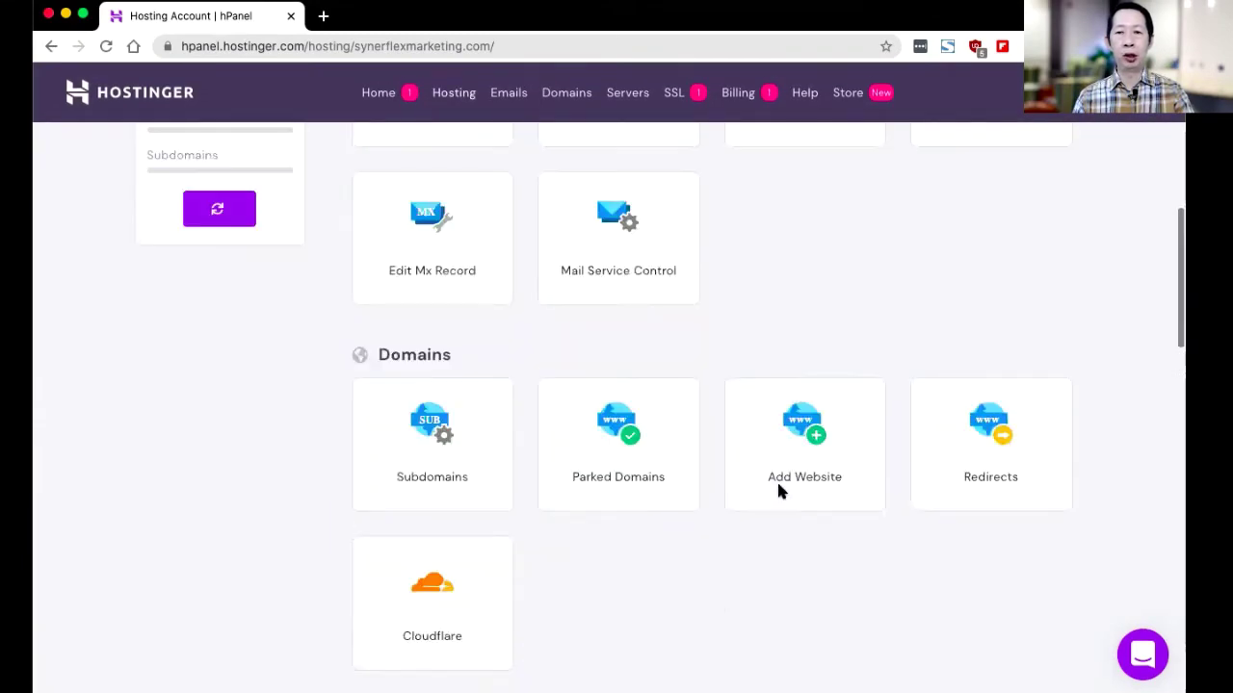
scroll(778, 487, up, 8)
scroll(780, 492, down, 3)
scroll(778, 486, down, 4)
scroll(780, 493, down, 6)
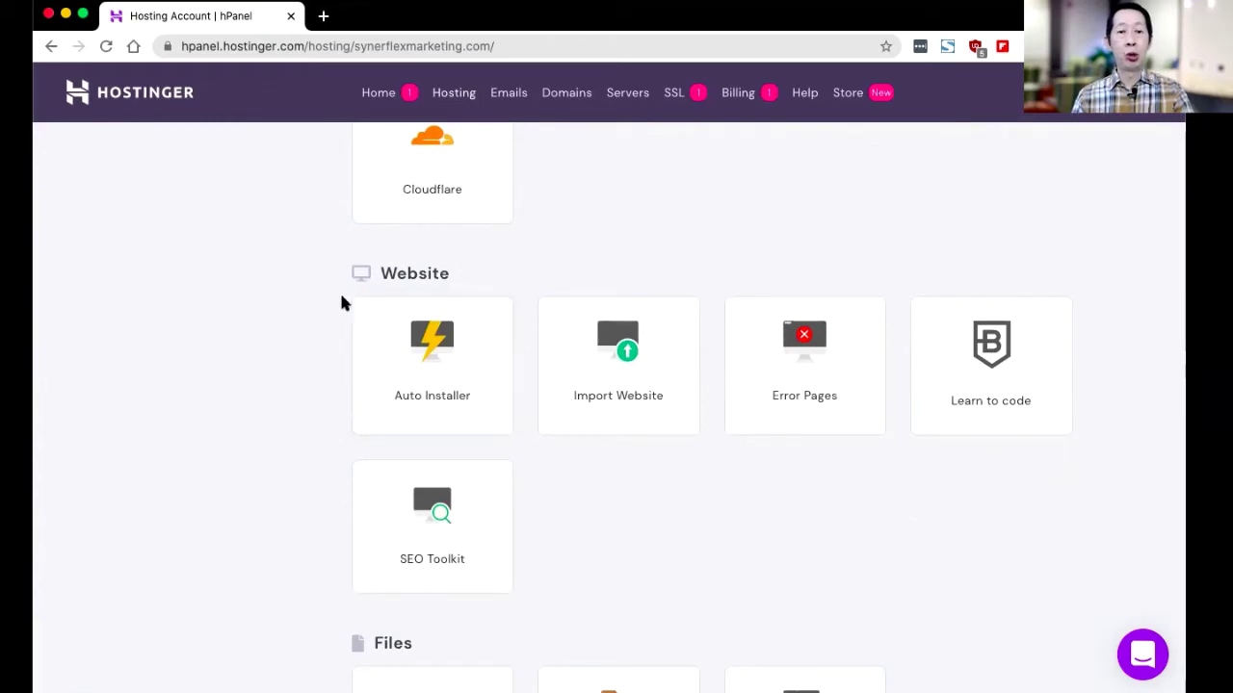
click(433, 372)
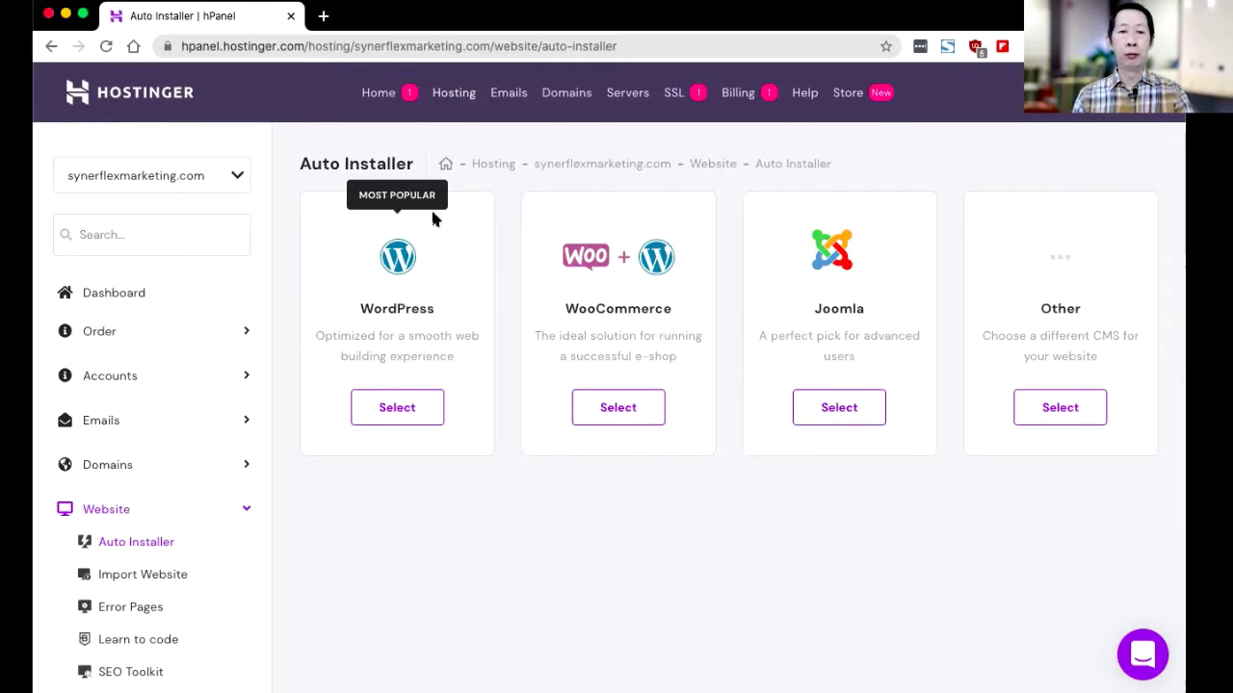
- Install WordPress on synerflexmarketing.com with automatic application updates turned off
click(397, 408)
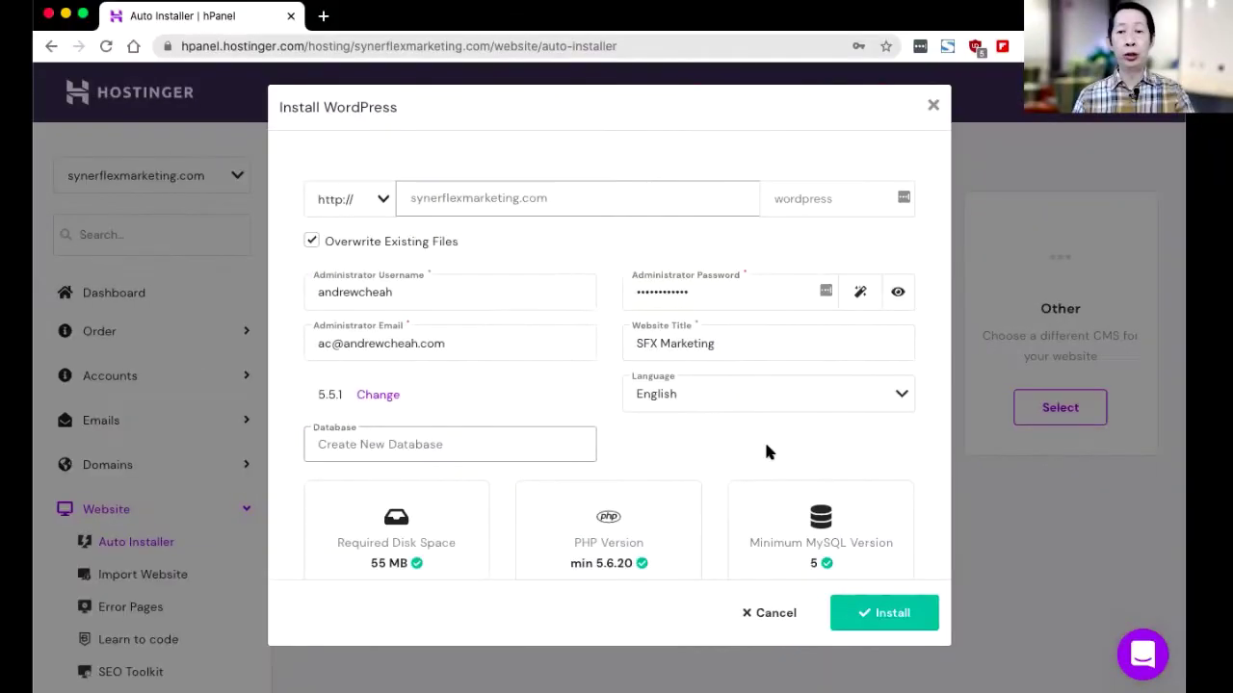
scroll(763, 439, down, 3)
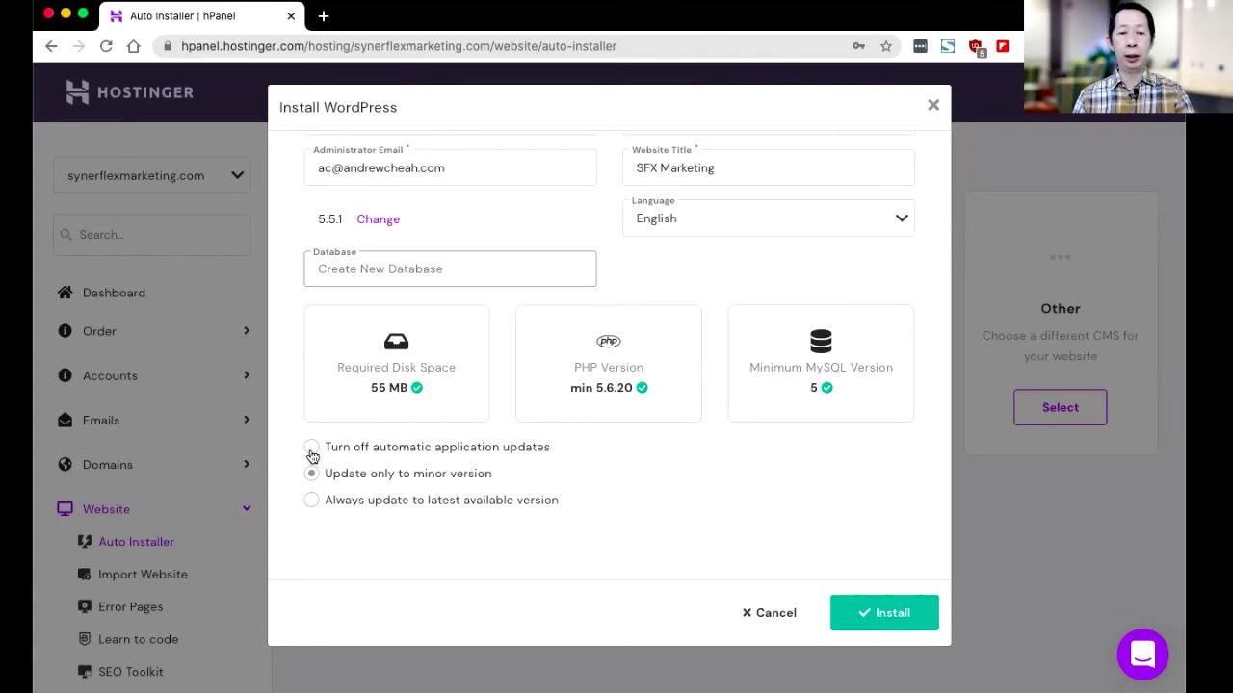
click(312, 453)
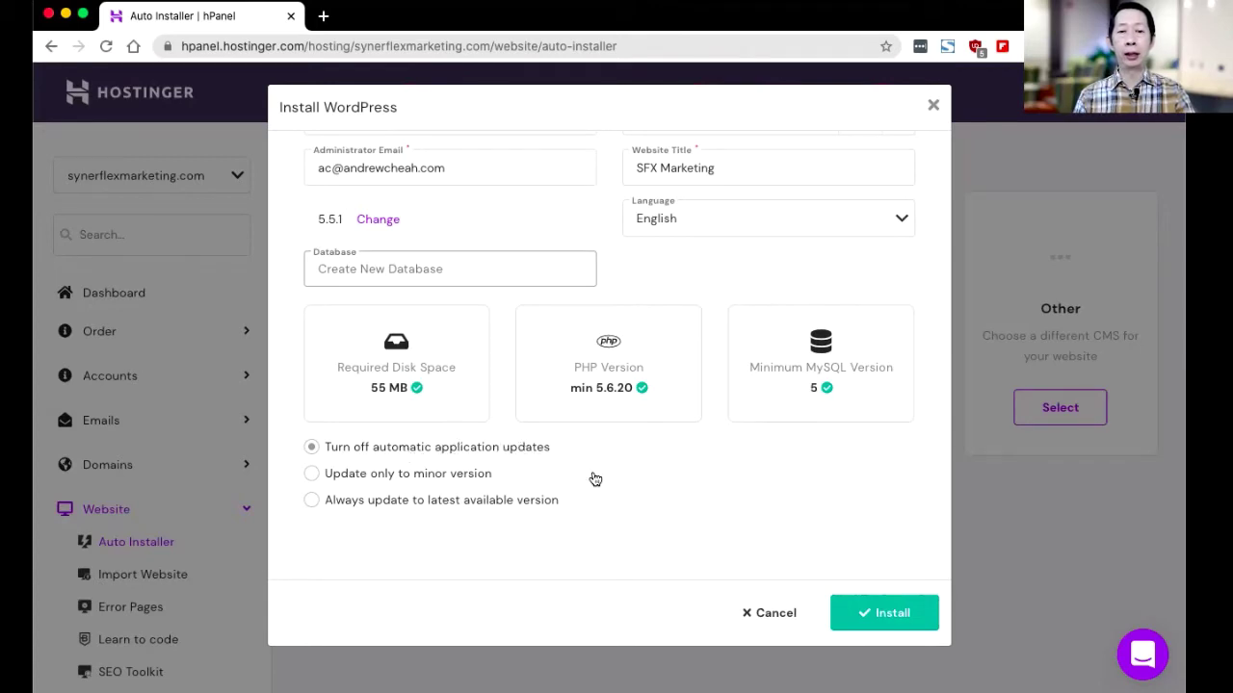
click(881, 614)
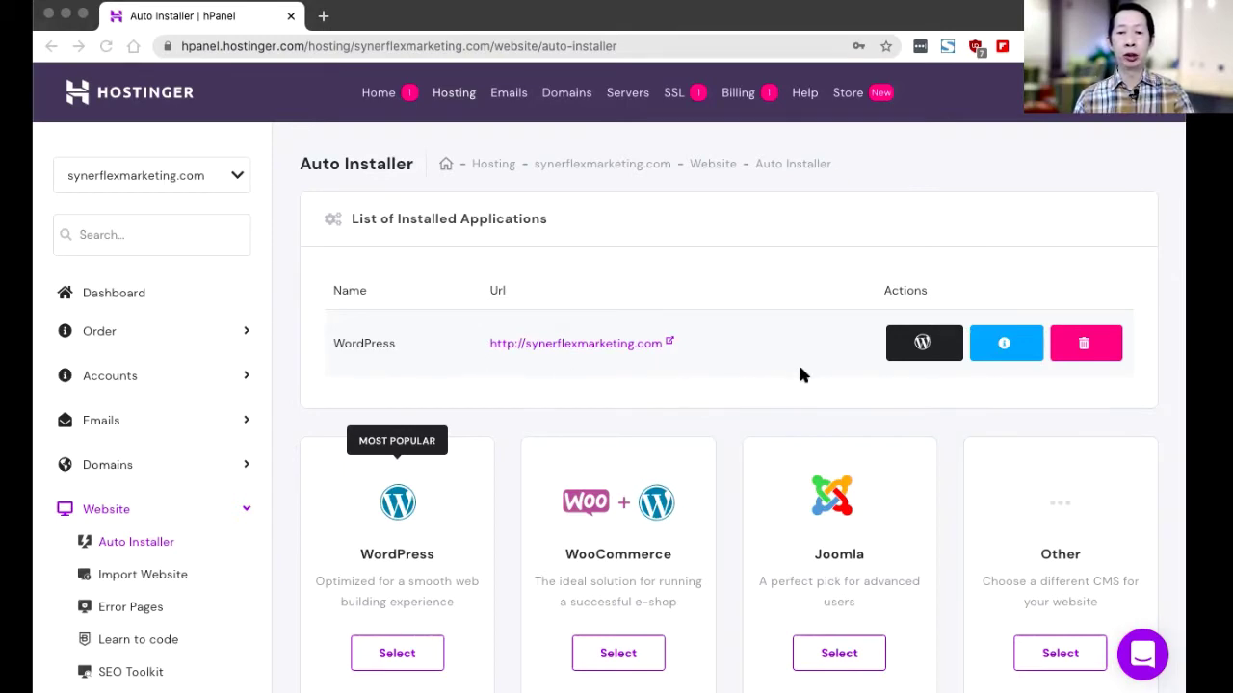
- Open the newly installed synerflexmarketing.com site and look over its default homepage from header to footer
click(644, 349)
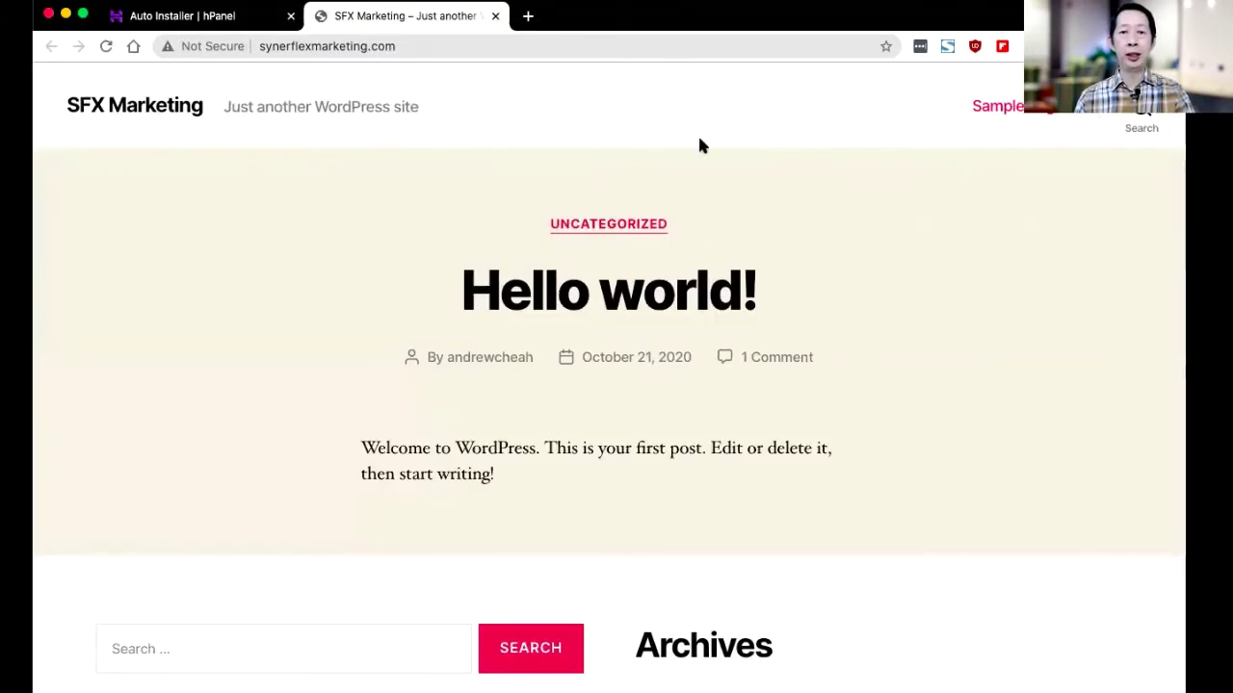
scroll(395, 438, down, 5)
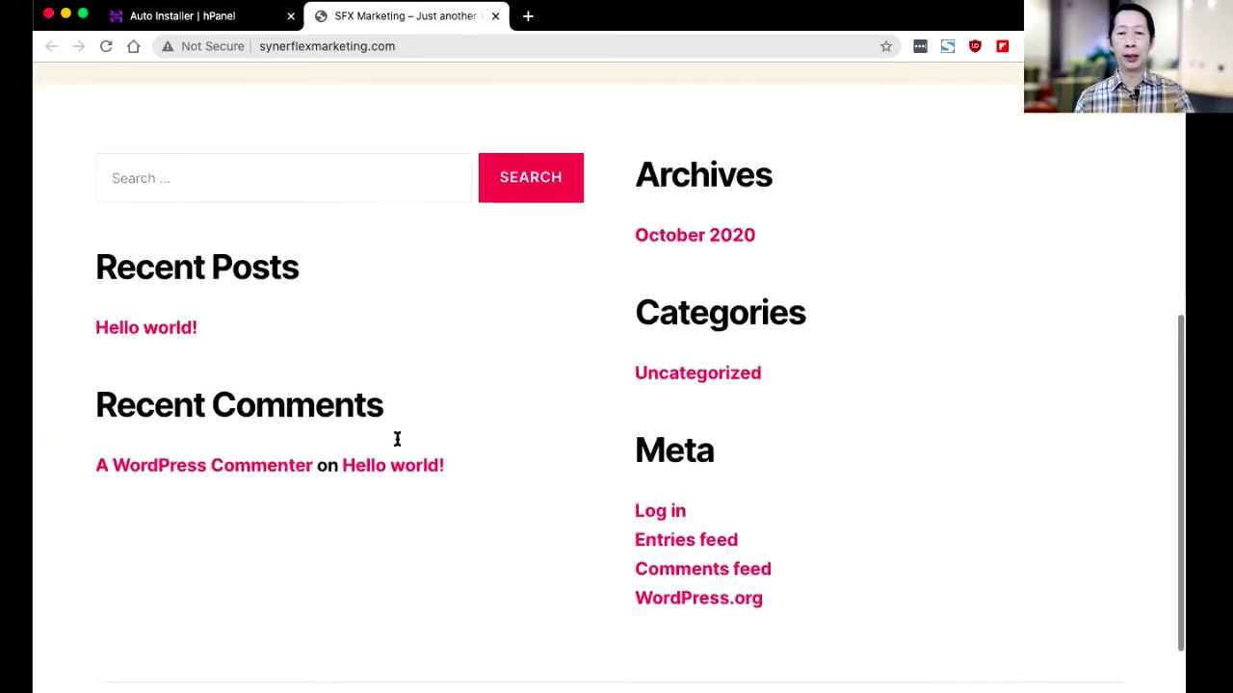
scroll(395, 439, down, 1)
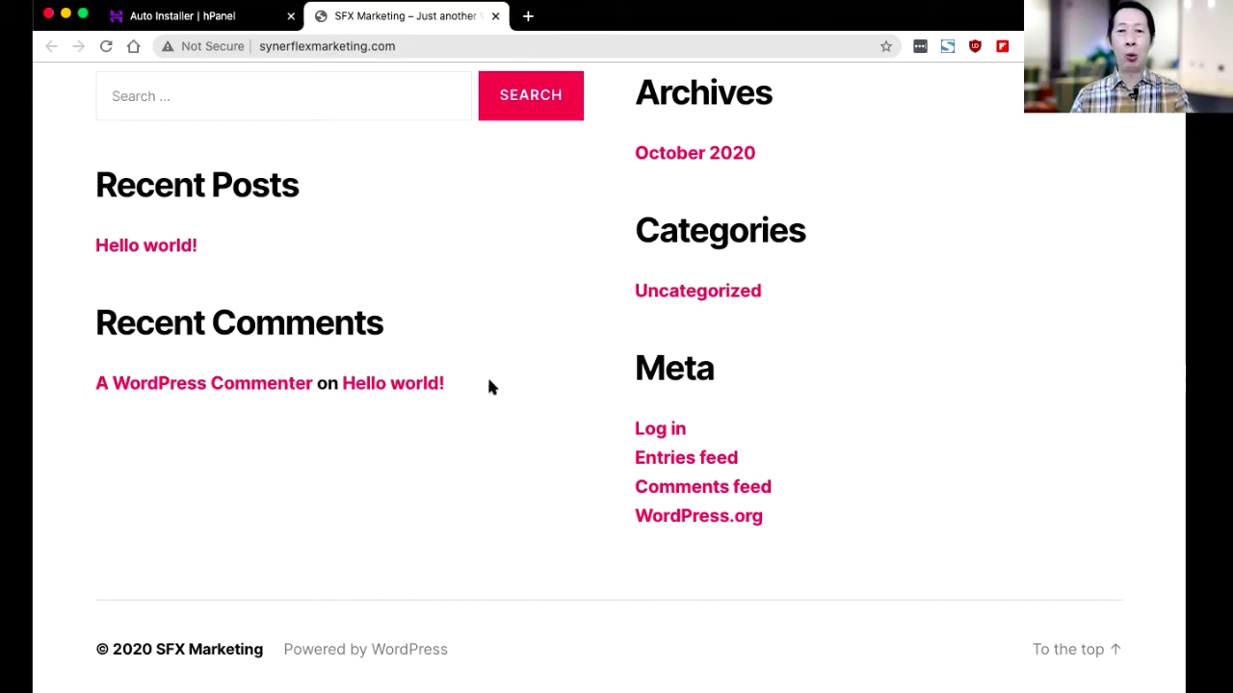
scroll(488, 385, up, 15)
scroll(489, 385, down, 1)
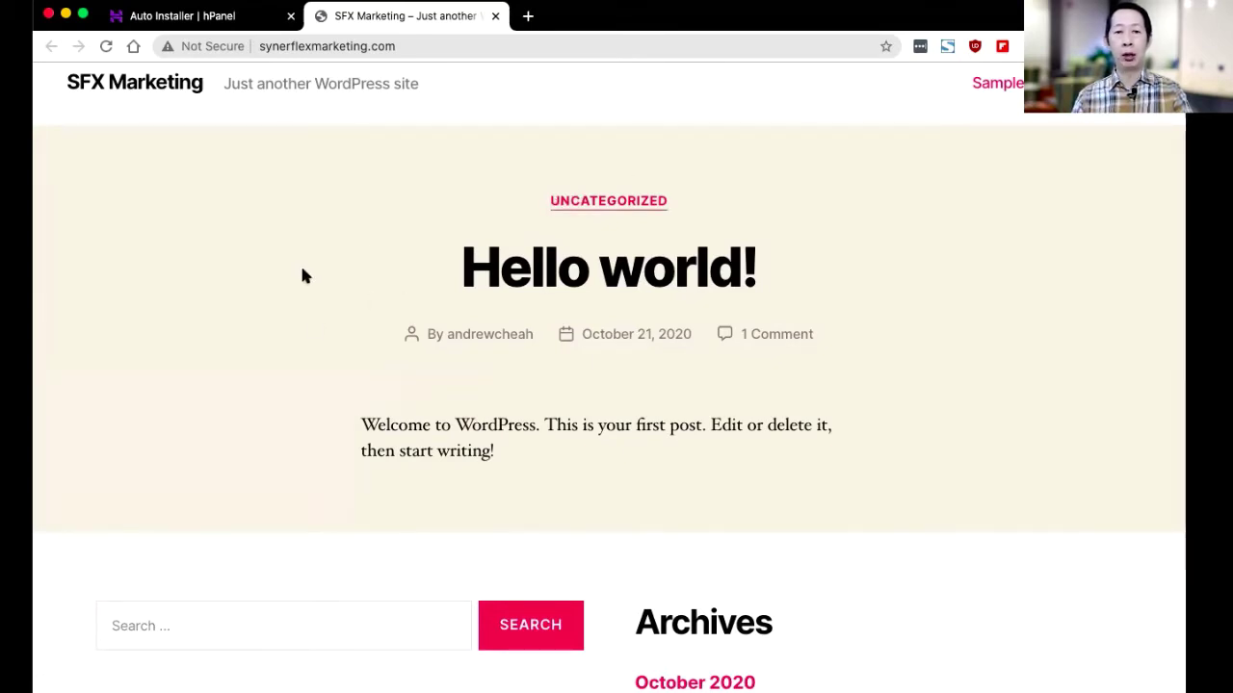
- Open the WordPress log-in page from the Meta links near the homepage footer
scroll(301, 276, down, 5)
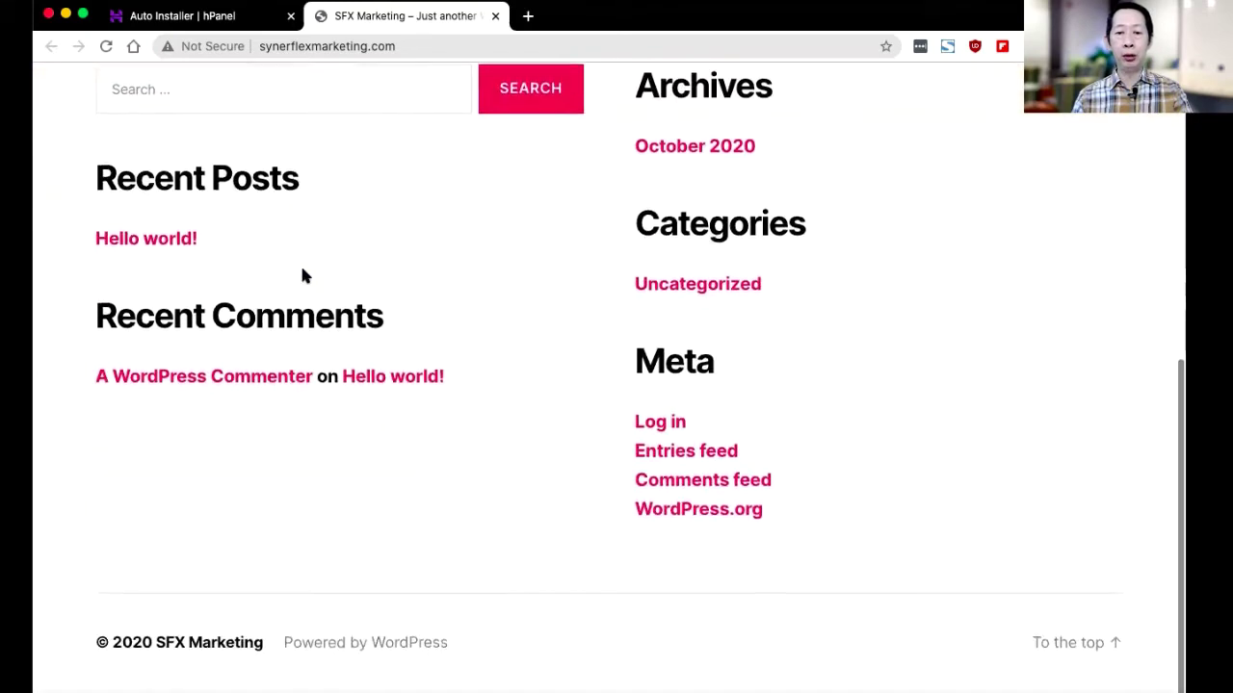
click(668, 432)
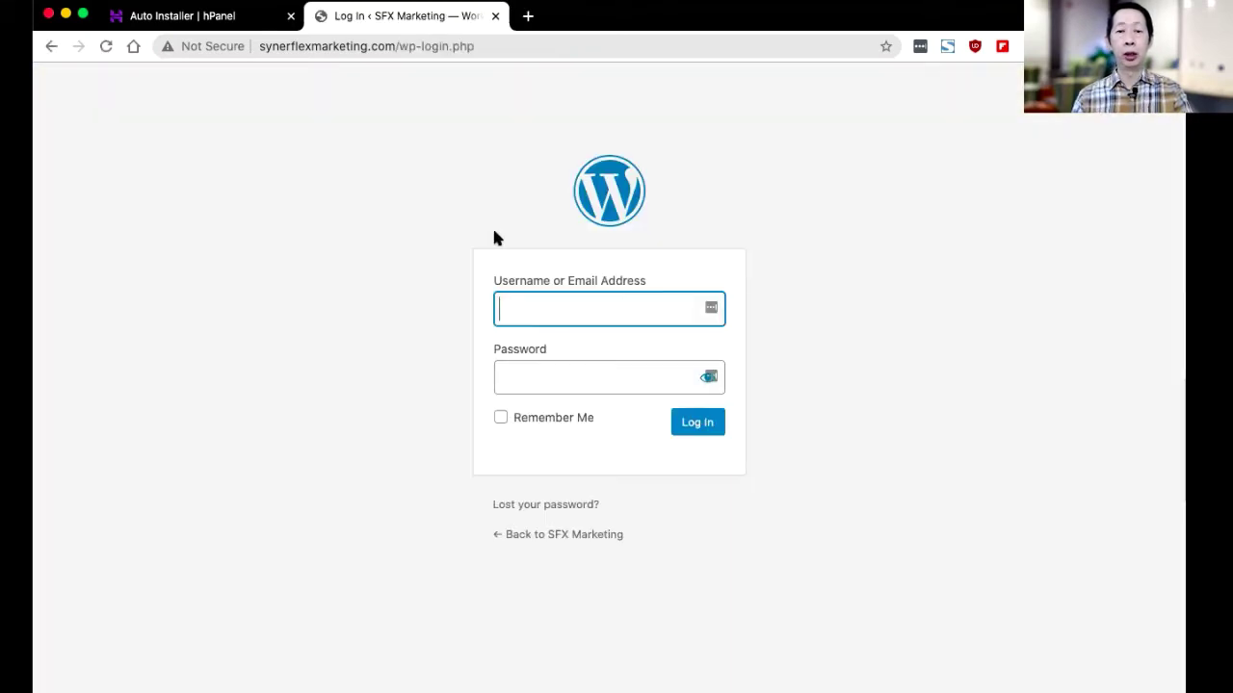
click(587, 260)
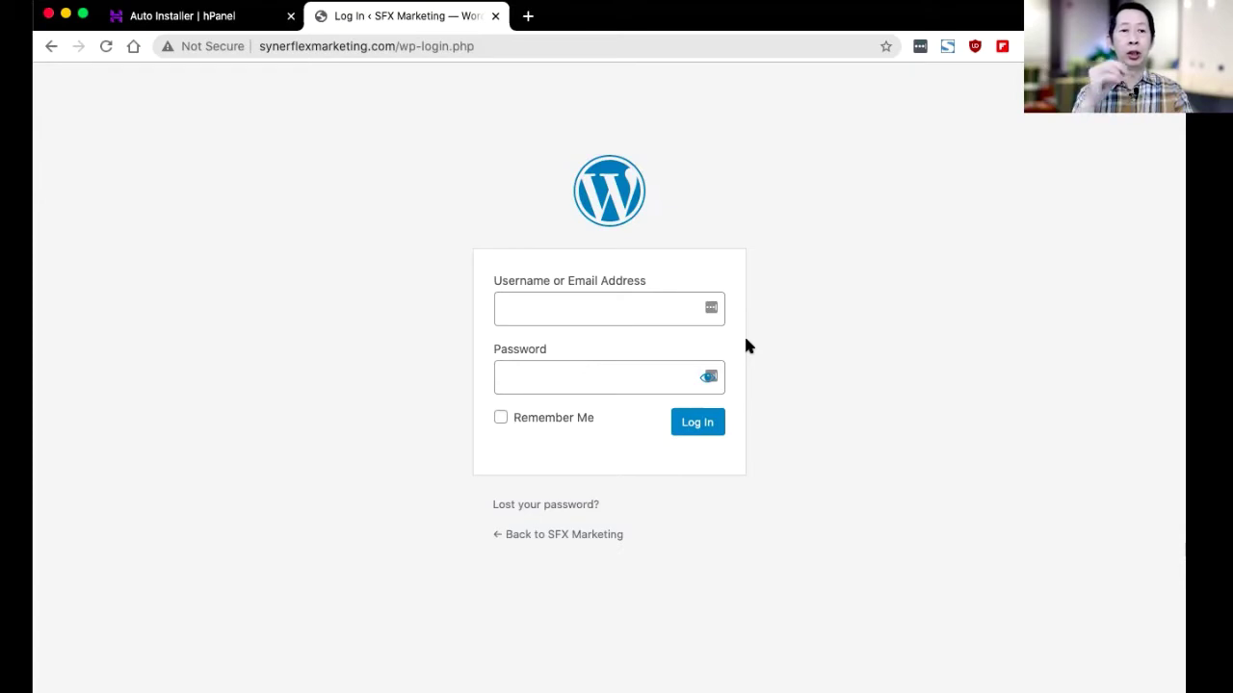
- Log in to WordPress by filling in the saved username and account password, and look over the dashboard
key(alt+Page_Down)
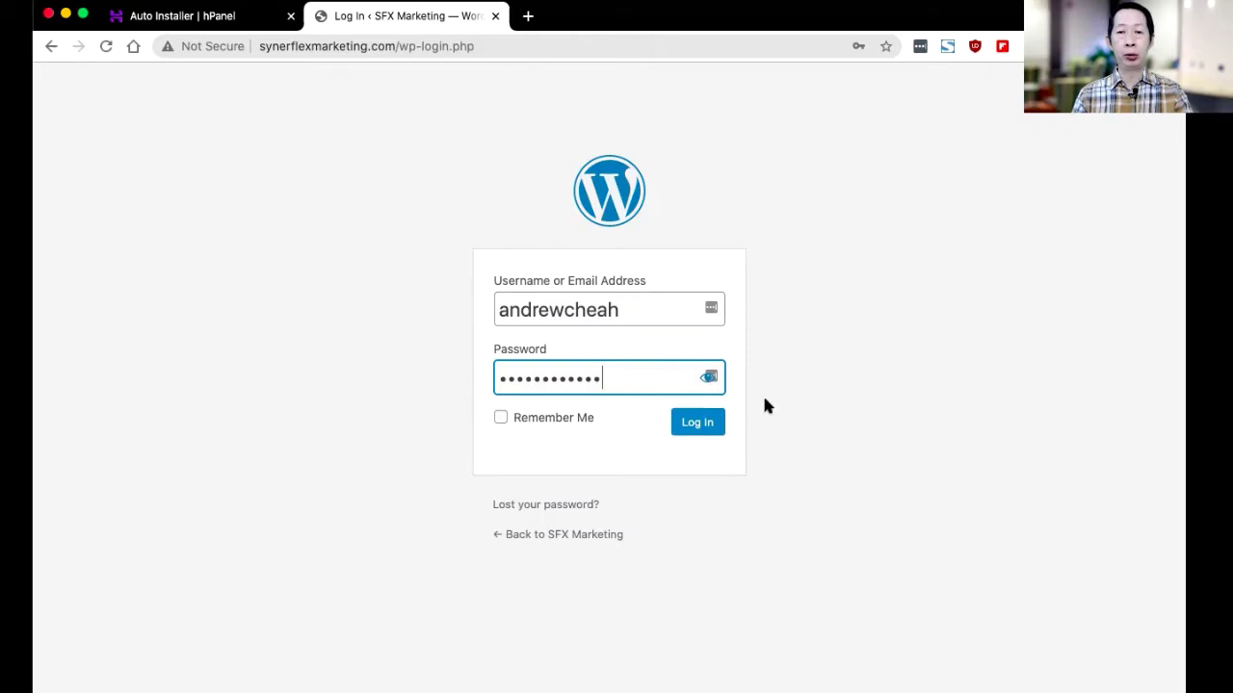
click(701, 425)
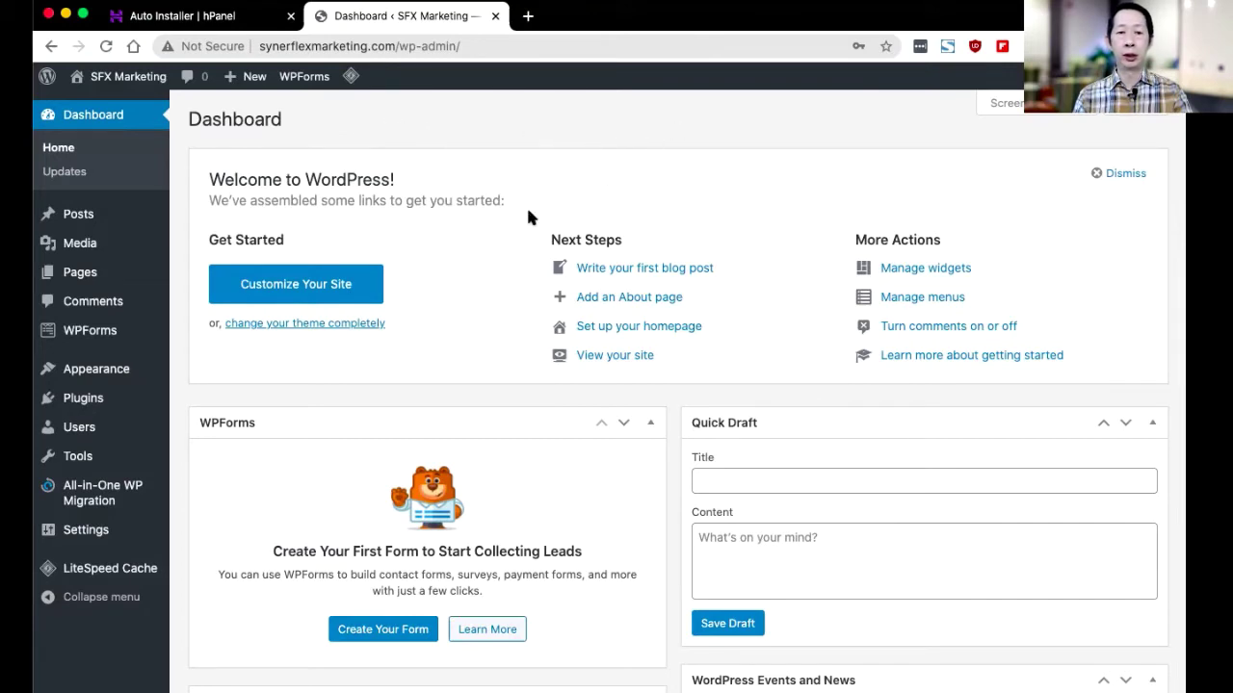
scroll(457, 362, down, 2)
scroll(457, 362, up, 2)
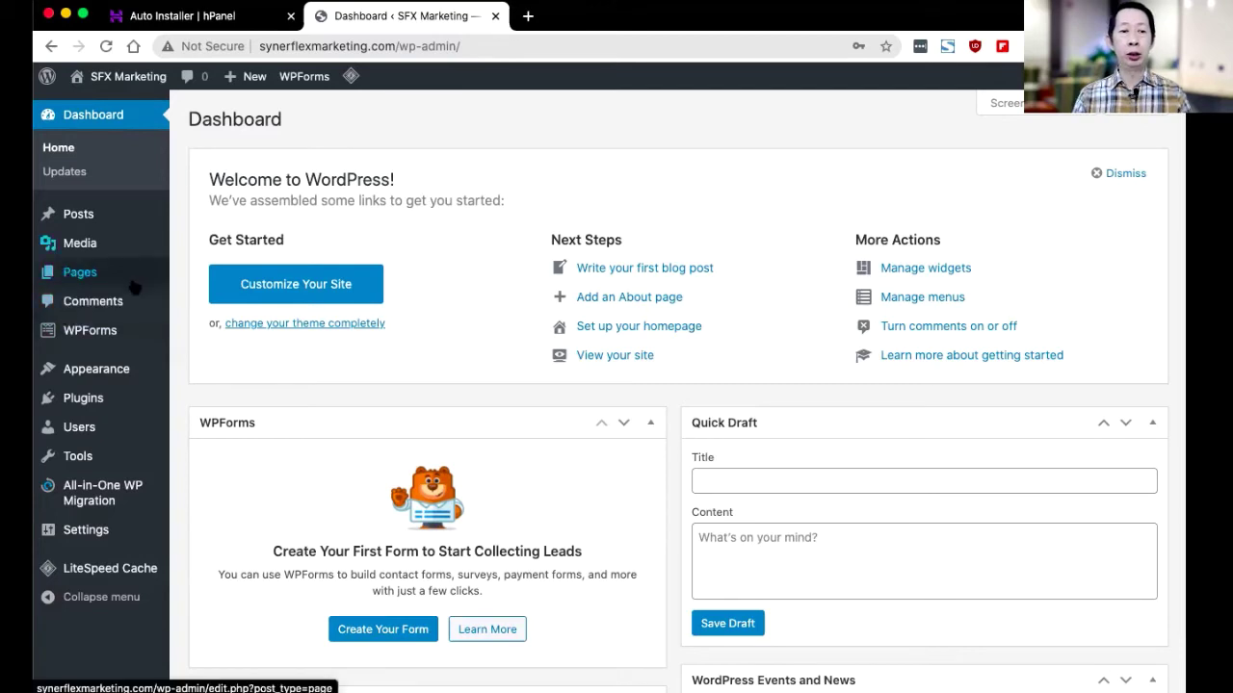
- Open the list of installed plugins and deactivate all of them with one bulk action
mouse_move(85, 405)
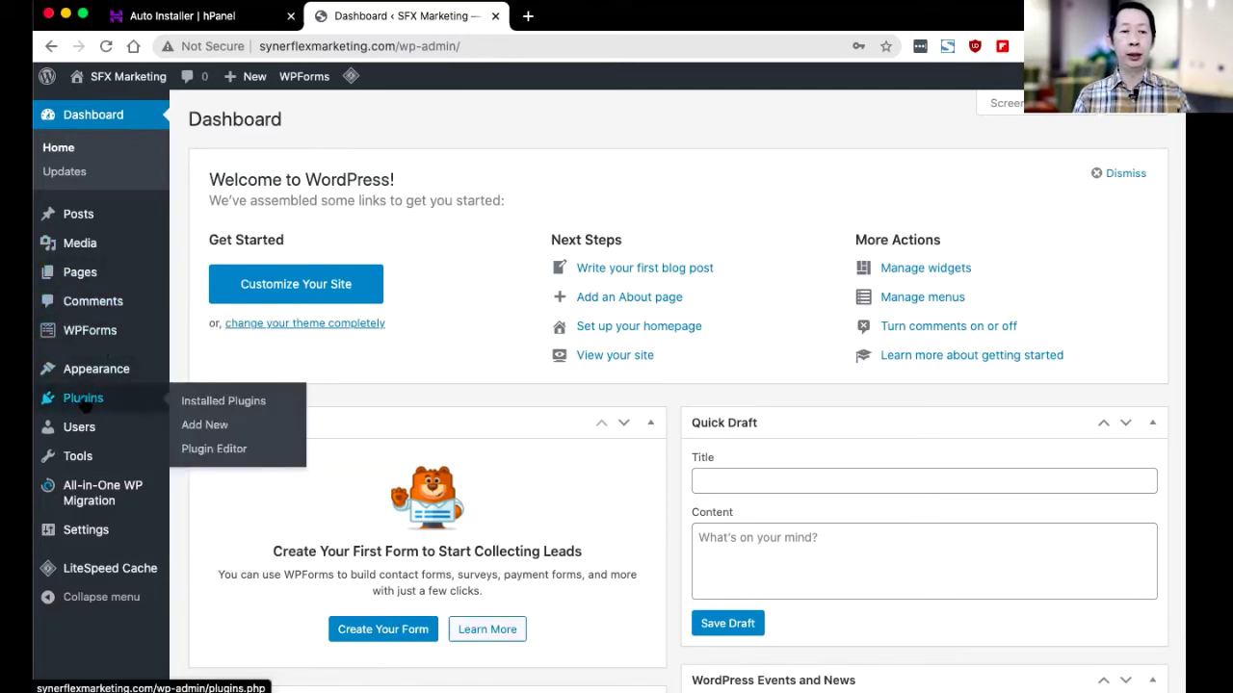
click(237, 402)
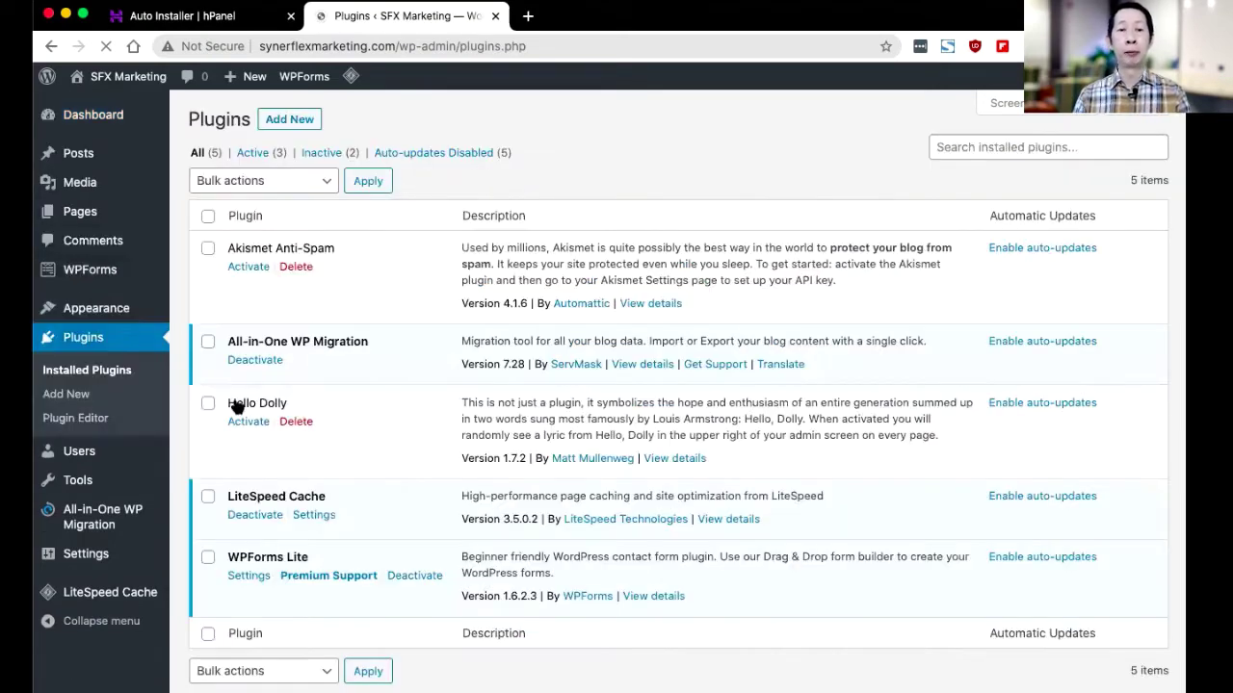
scroll(578, 434, down, 2)
scroll(578, 434, up, 2)
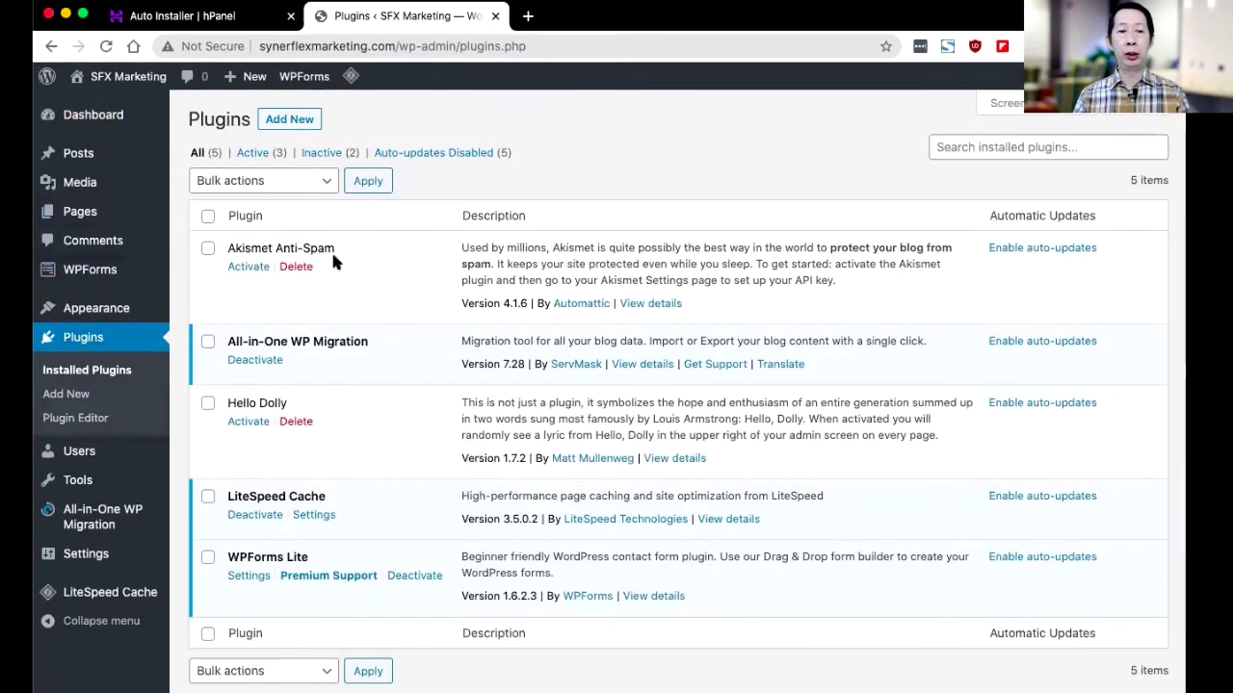
click(208, 217)
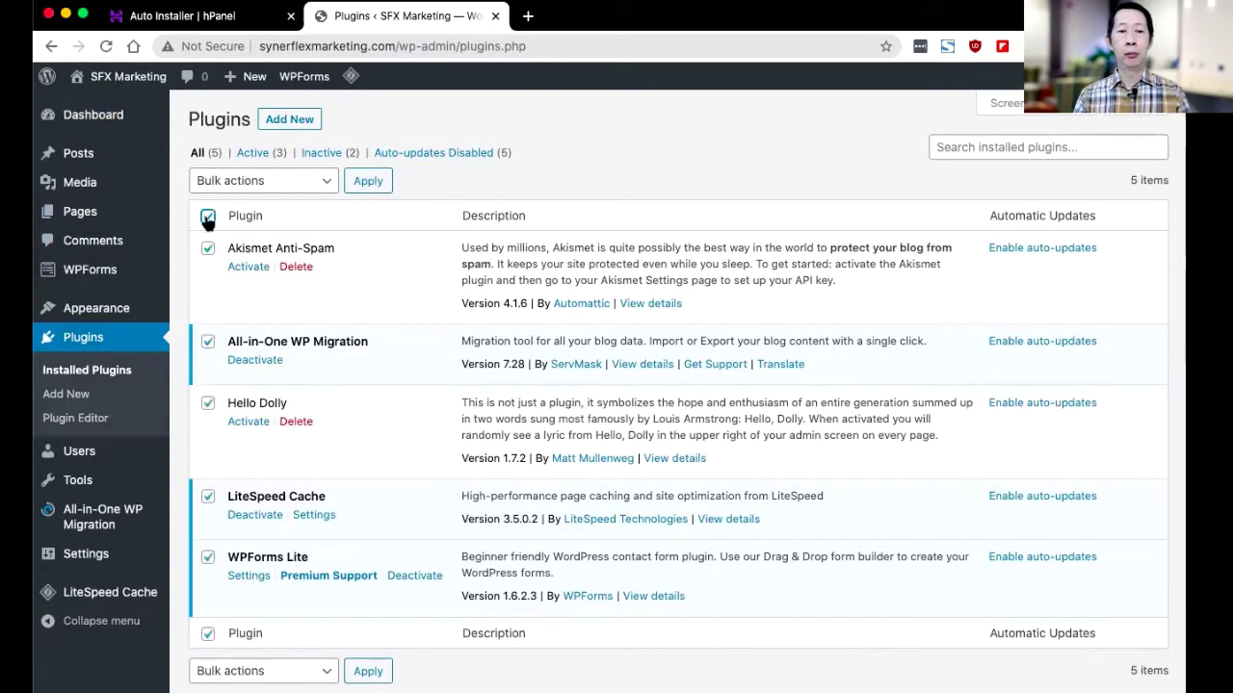
click(324, 184)
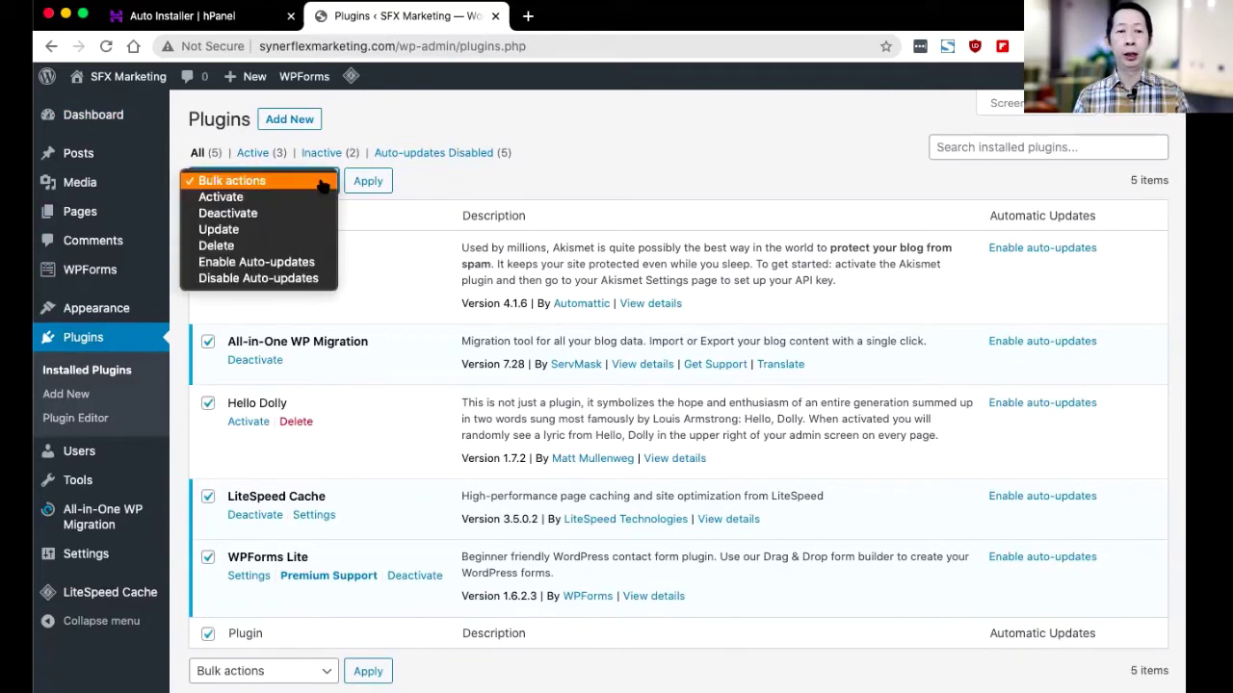
click(278, 213)
click(371, 184)
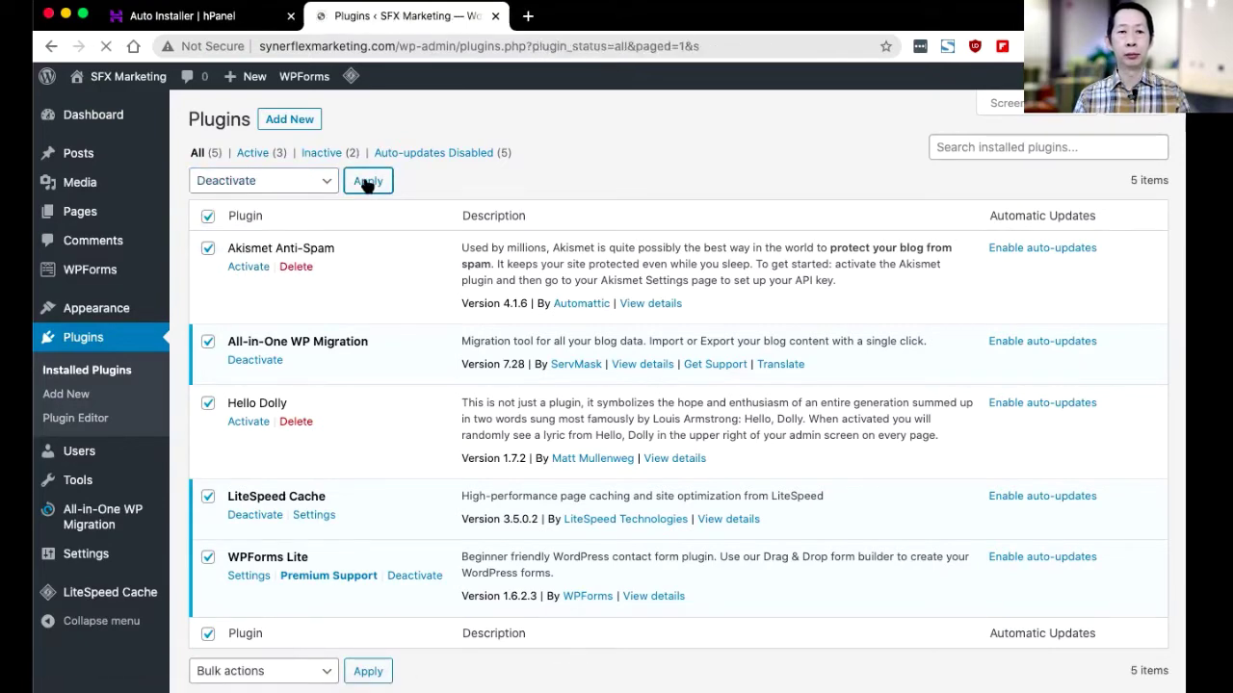
- Delete all the deactivated plugins with one bulk action and confirm the deletion
click(208, 270)
click(284, 242)
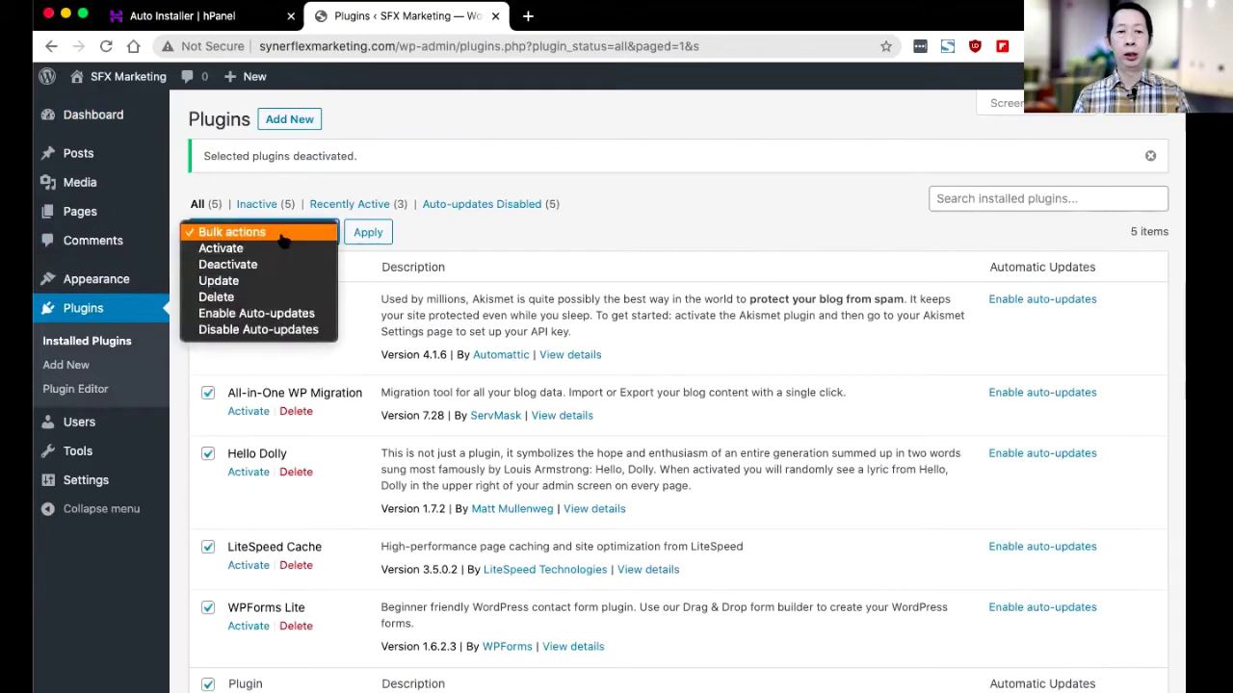
click(231, 297)
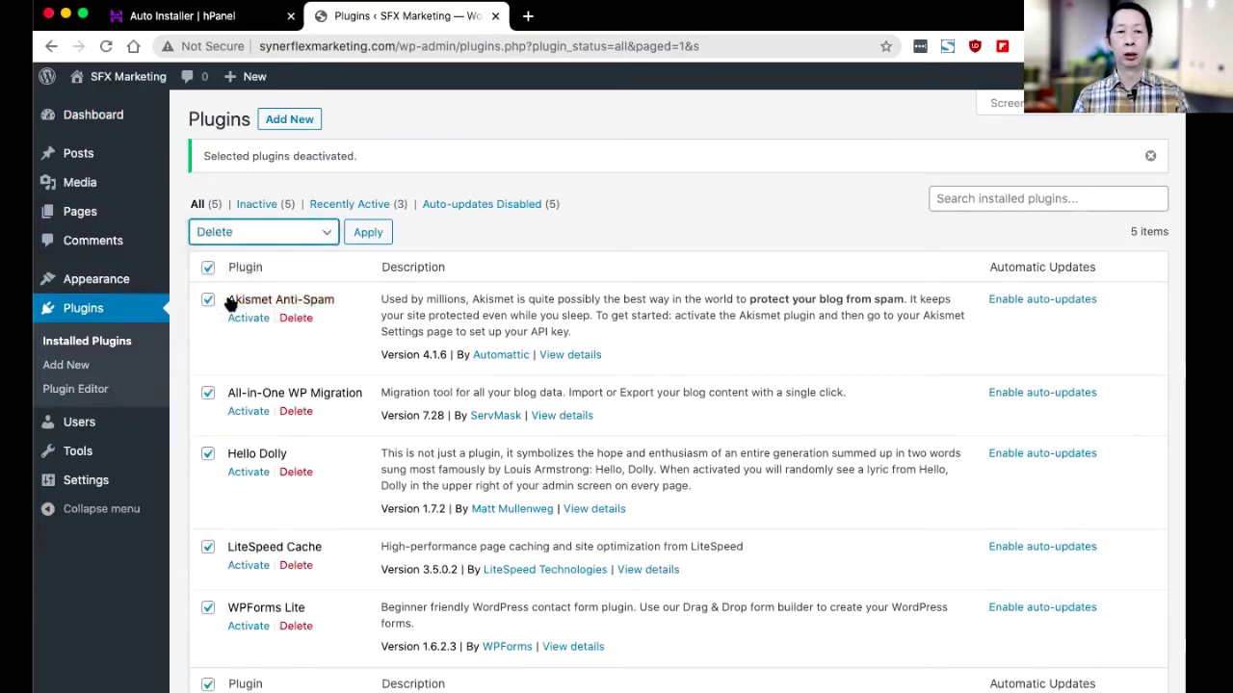
click(366, 235)
click(754, 156)
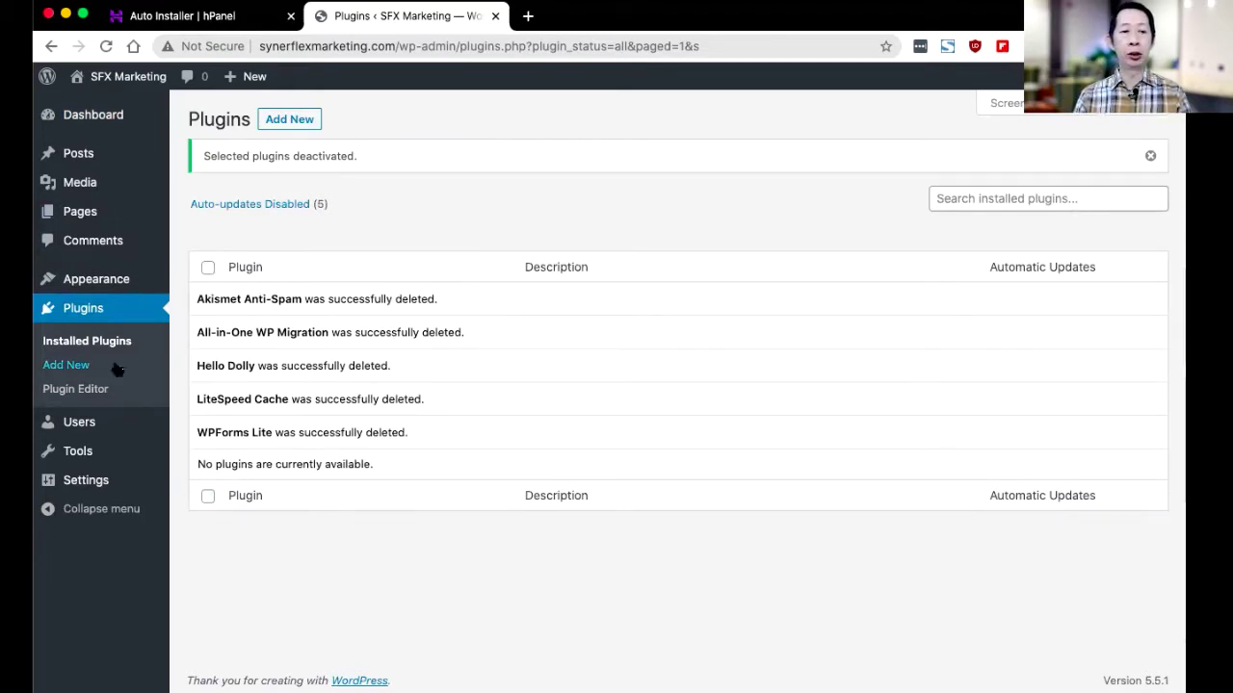
- Search the plugin directory for elementor, and install and activate Elementor Website Builder
click(81, 367)
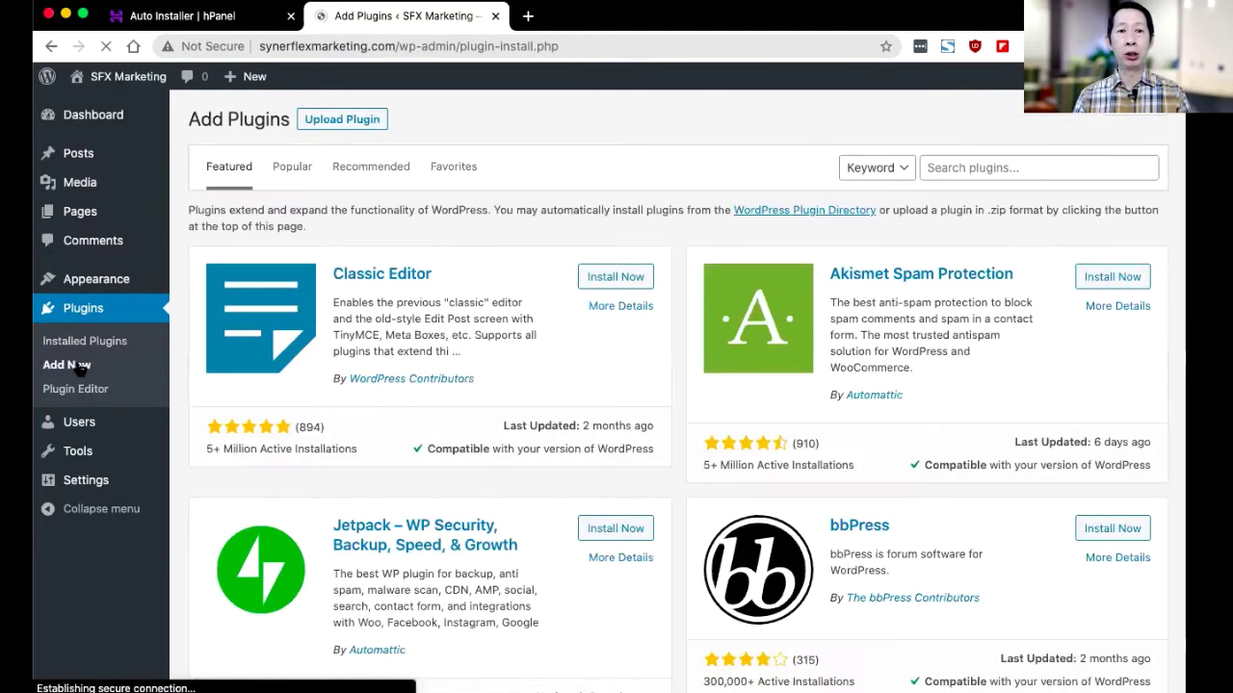
click(969, 168)
text(elementor)
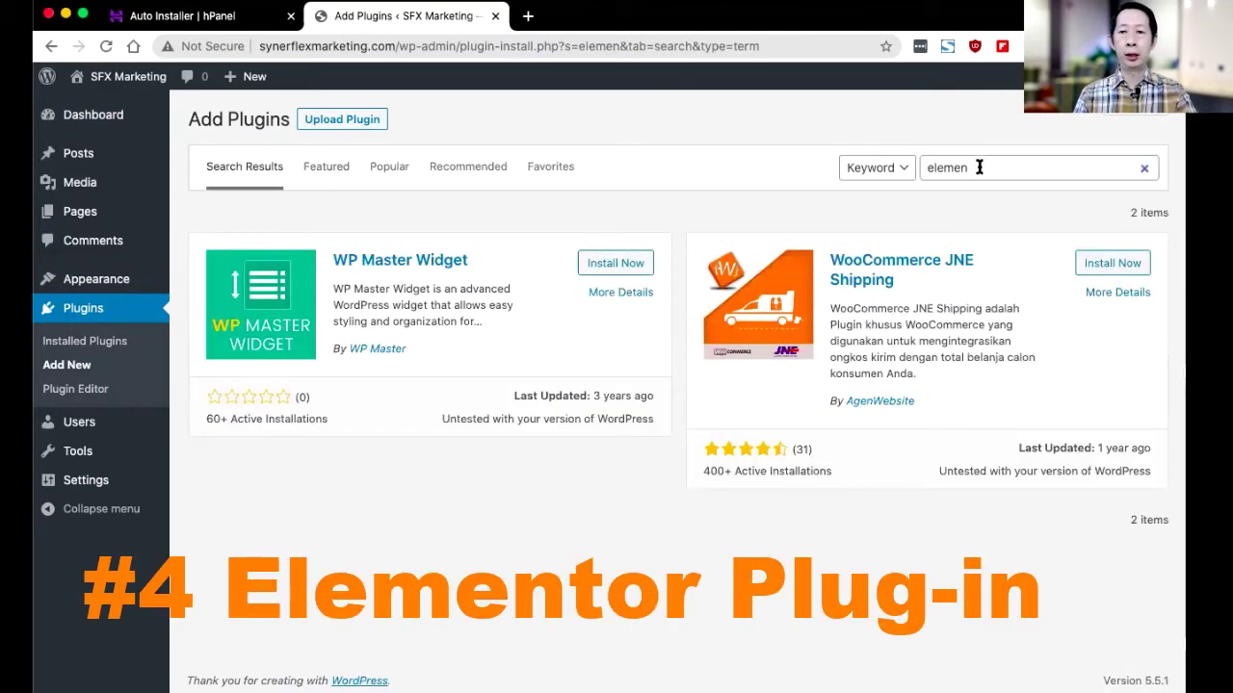
click(979, 168)
text(tor)
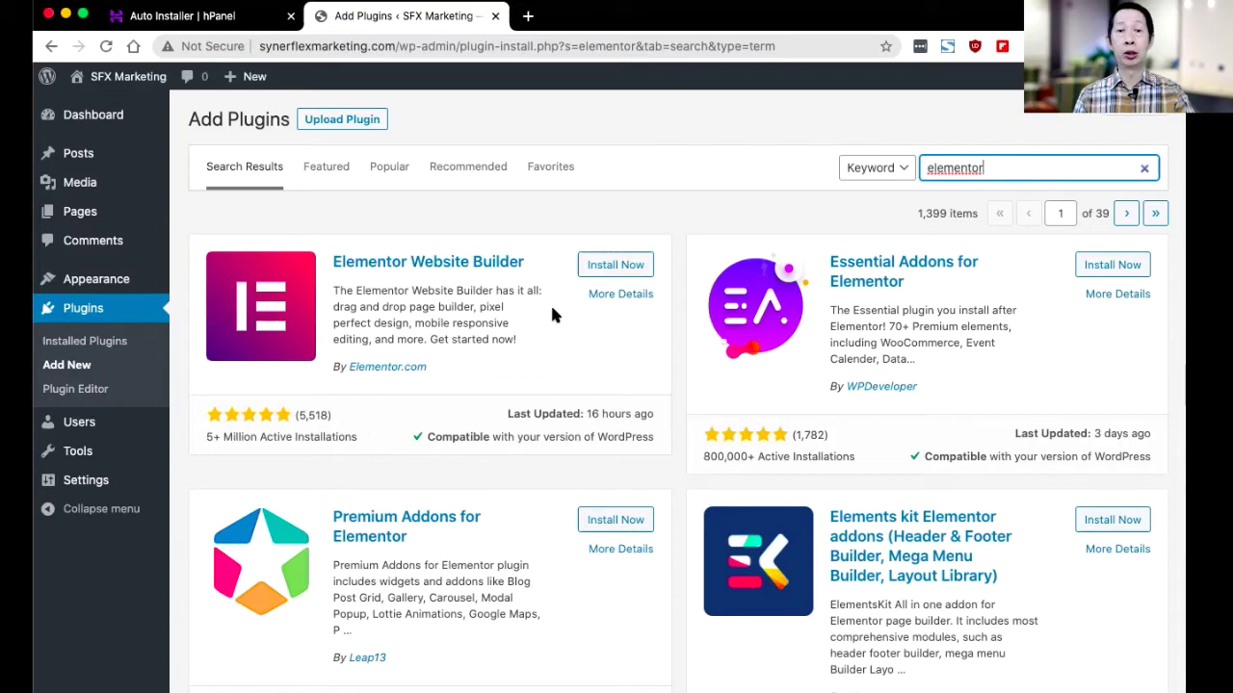
click(621, 266)
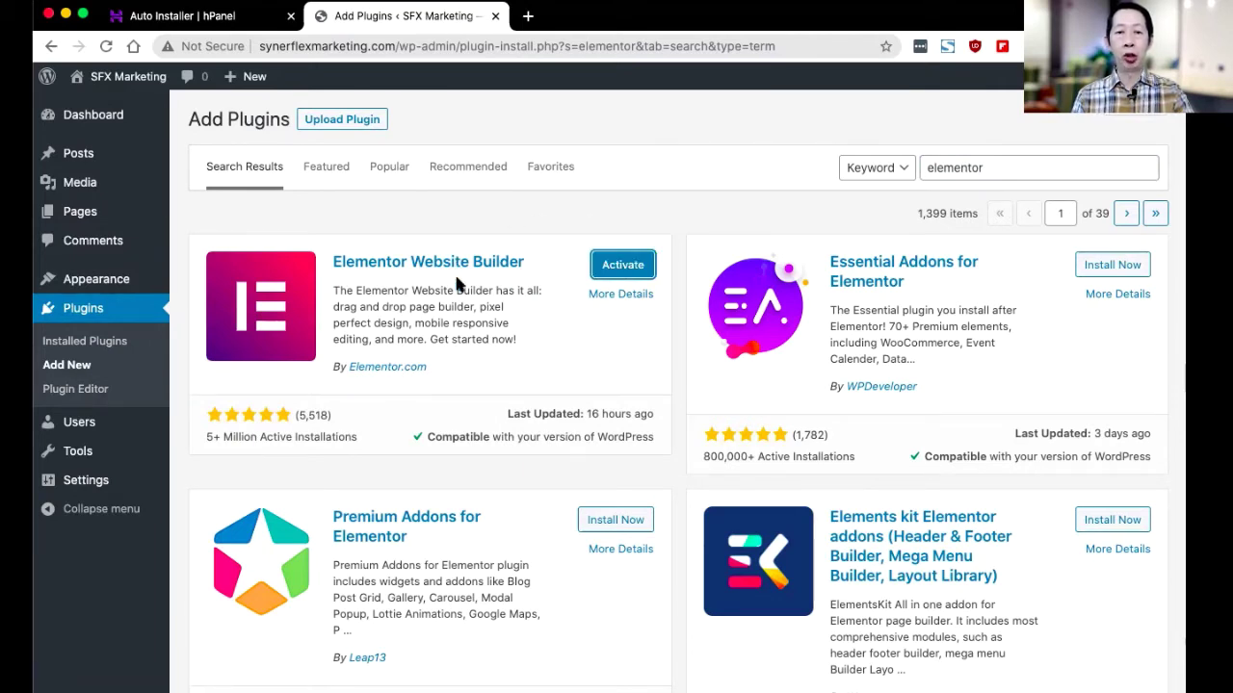
click(622, 265)
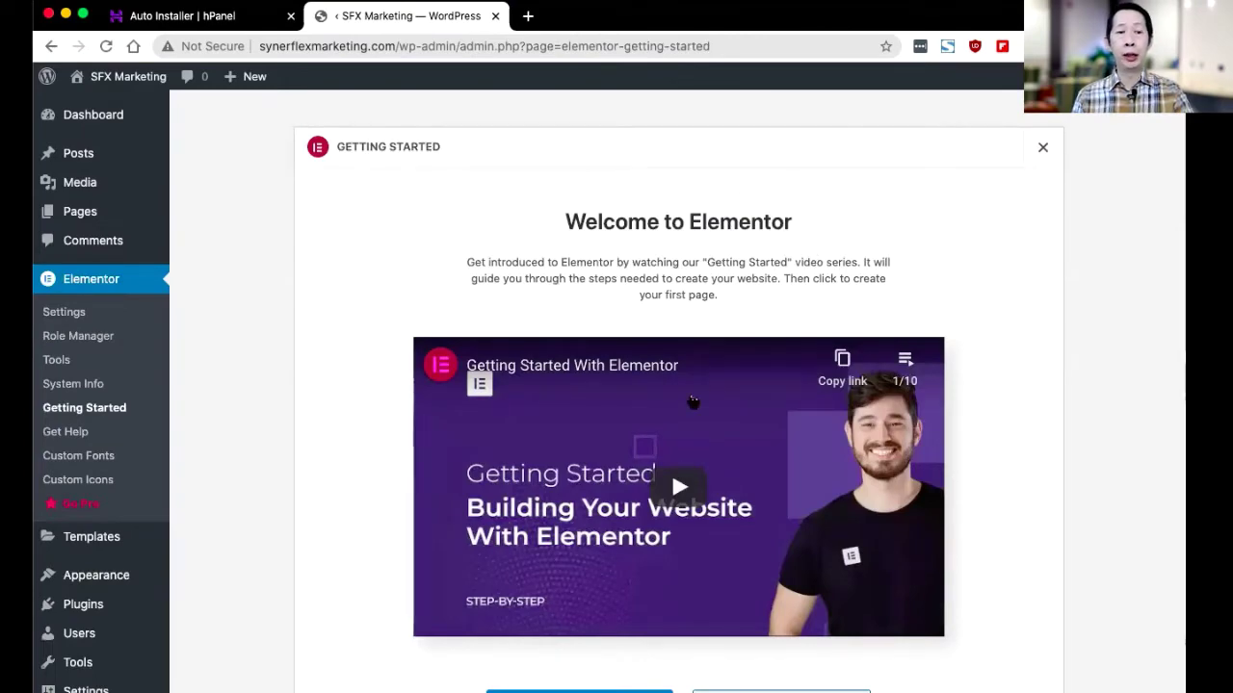
- Look over Elementor's Getting Started page and briefly preview its introductory video, skipping ahead before pausing it
scroll(692, 401, down, 4)
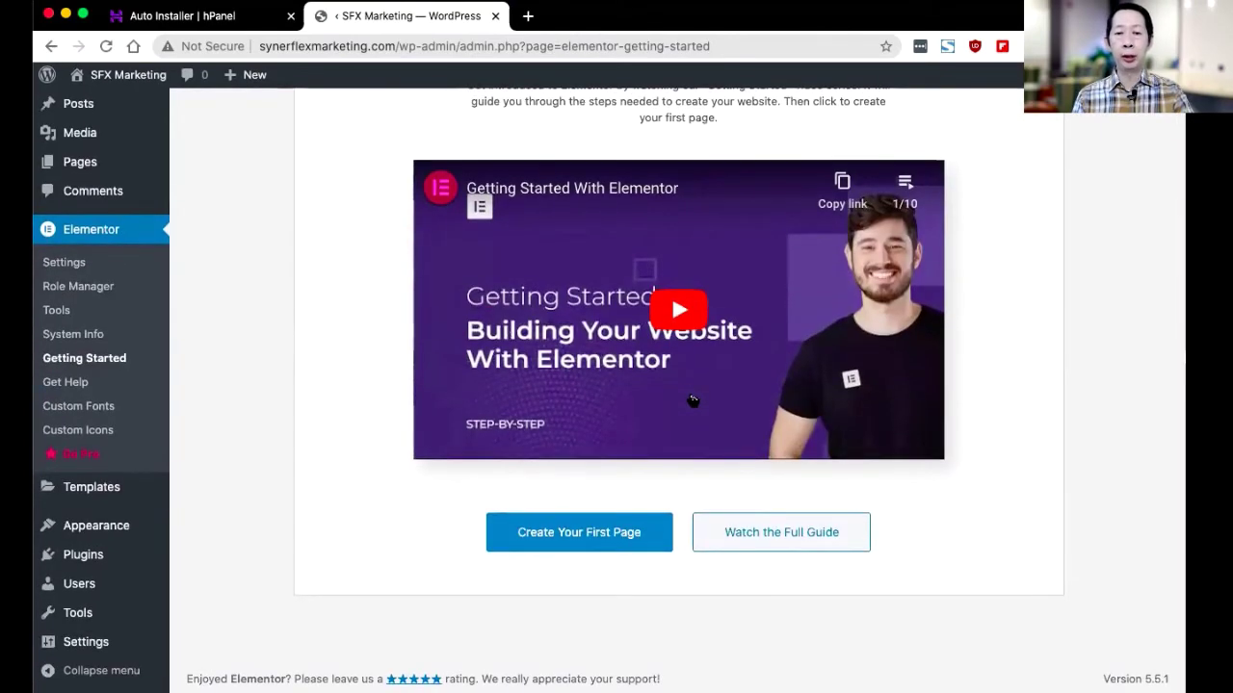
scroll(692, 401, up, 3)
scroll(689, 412, down, 2)
scroll(689, 413, down, 1)
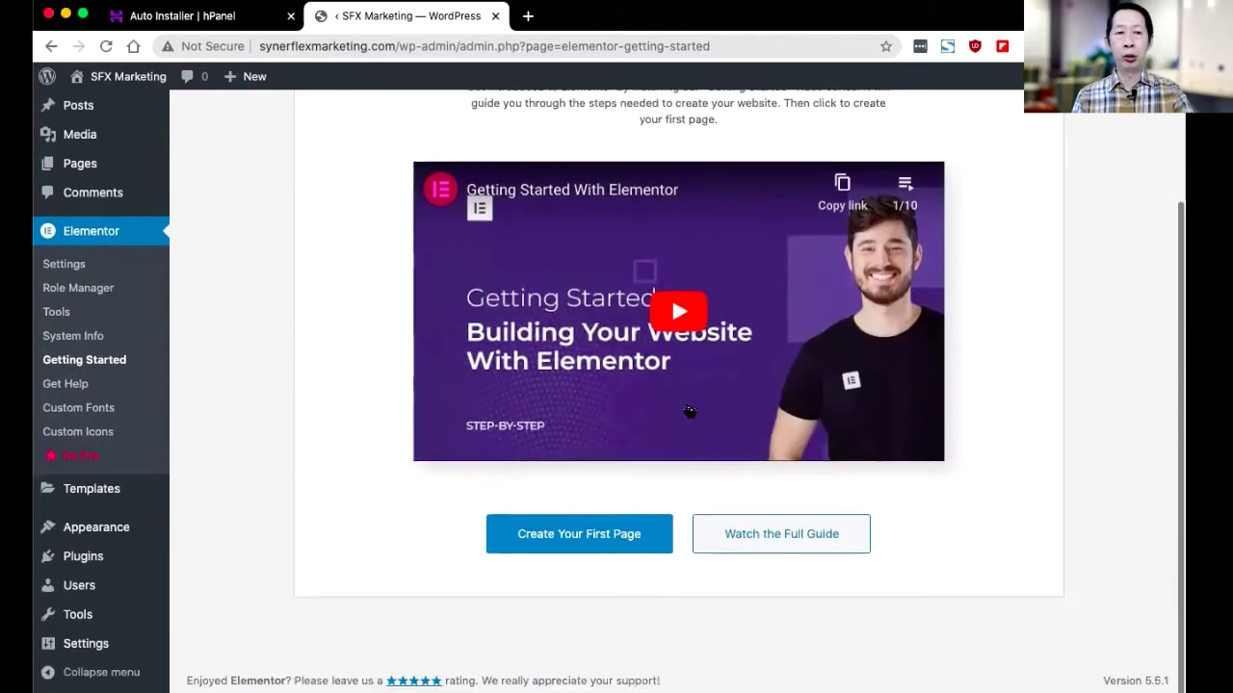
scroll(641, 403, up, 3)
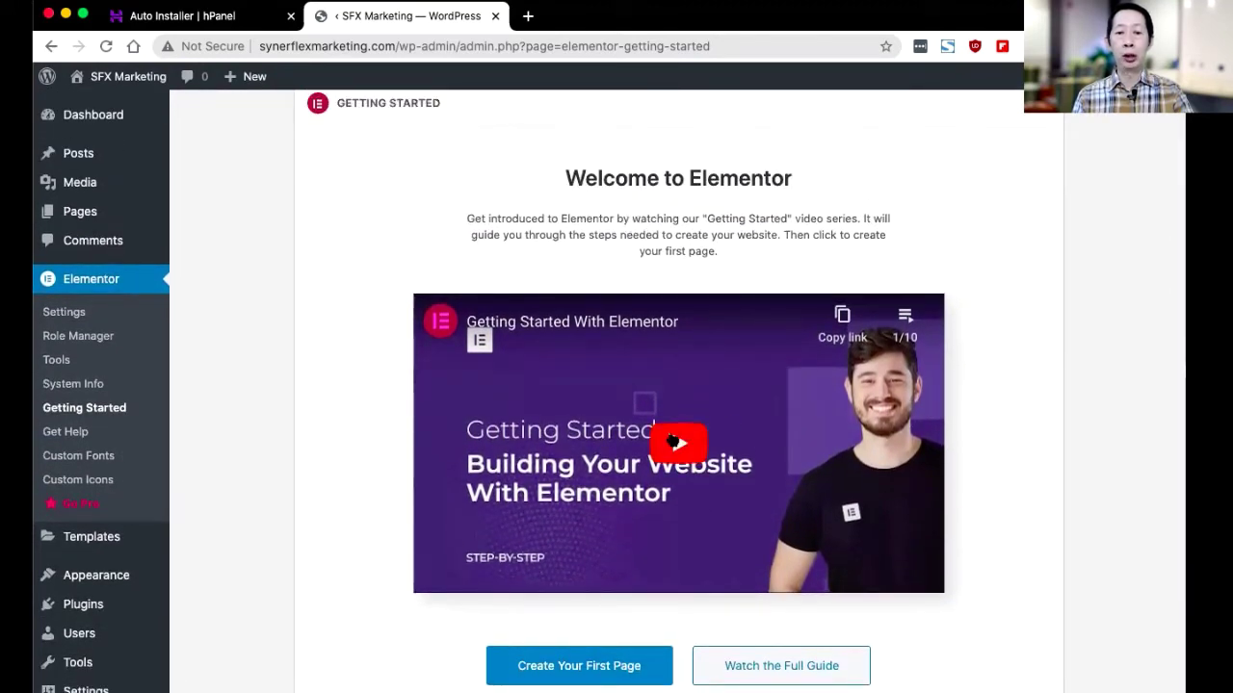
click(674, 442)
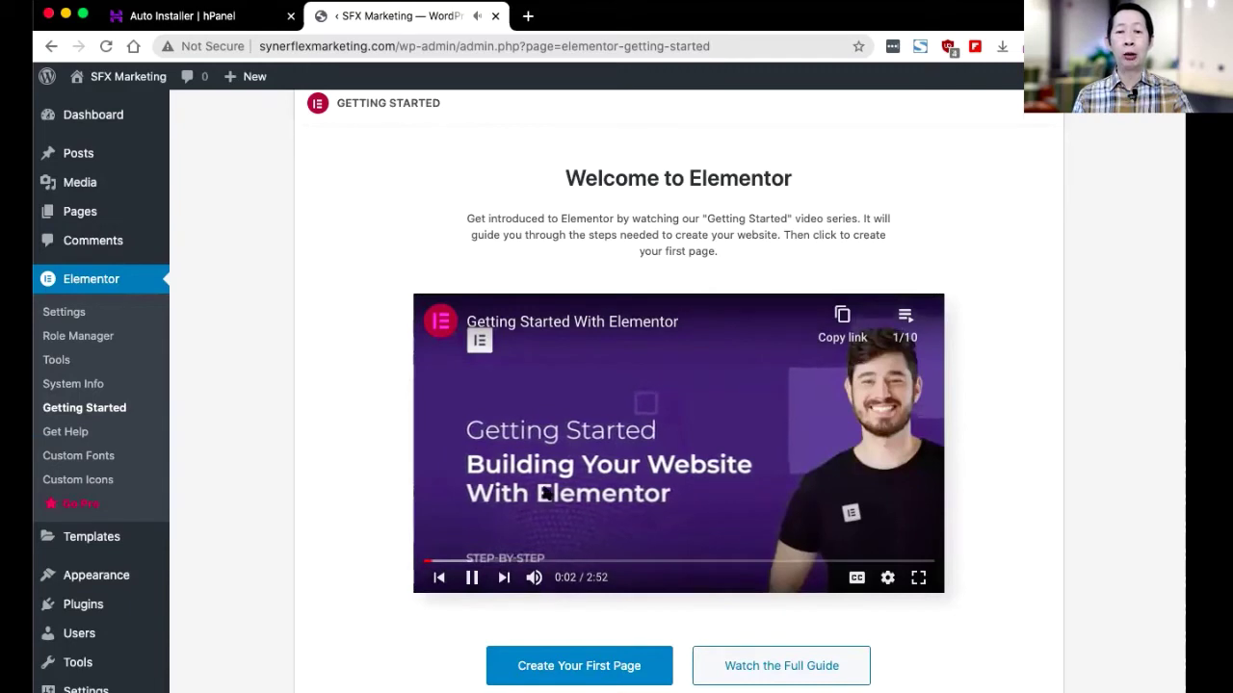
click(478, 561)
click(506, 562)
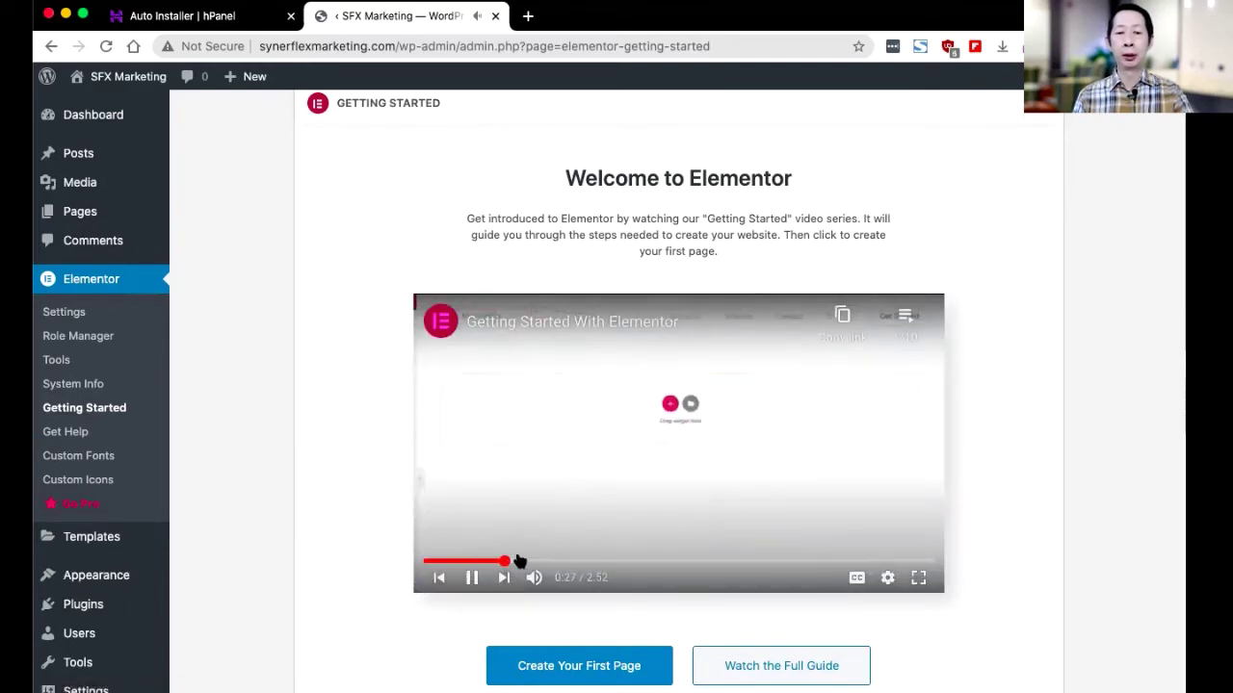
click(472, 577)
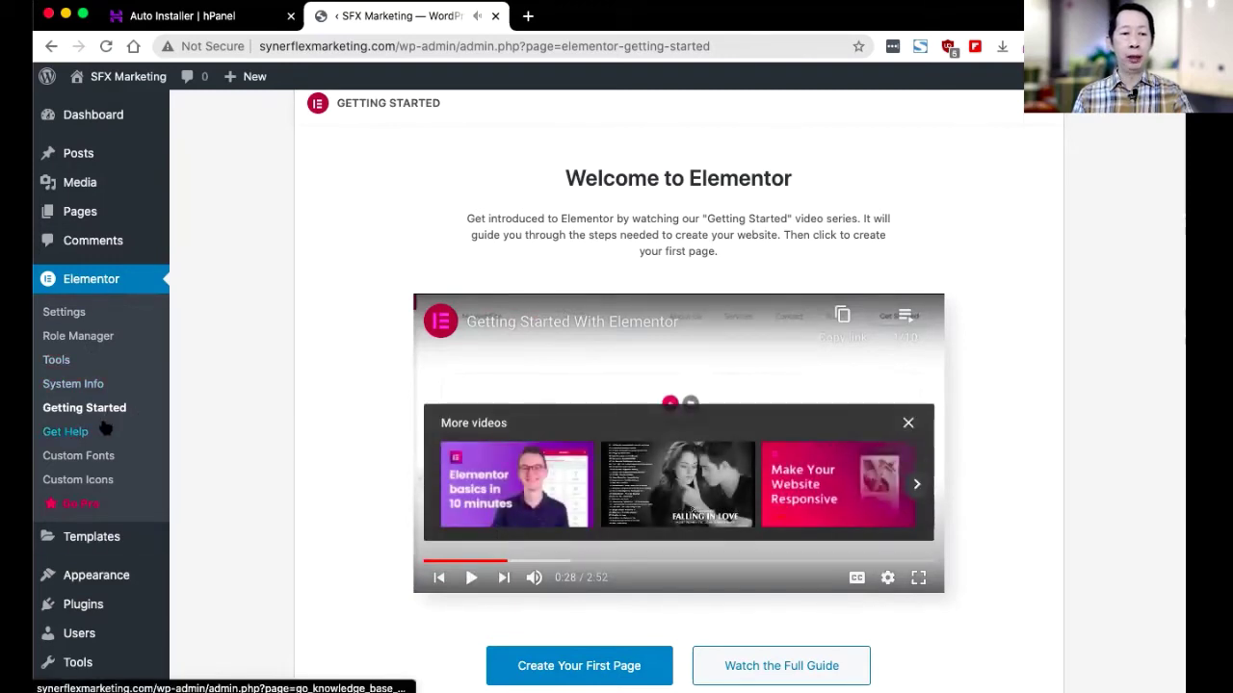
- Go to the installed plugins list and open the Elementor Pro upgrade page from the Elementor entry
scroll(106, 429, down, 3)
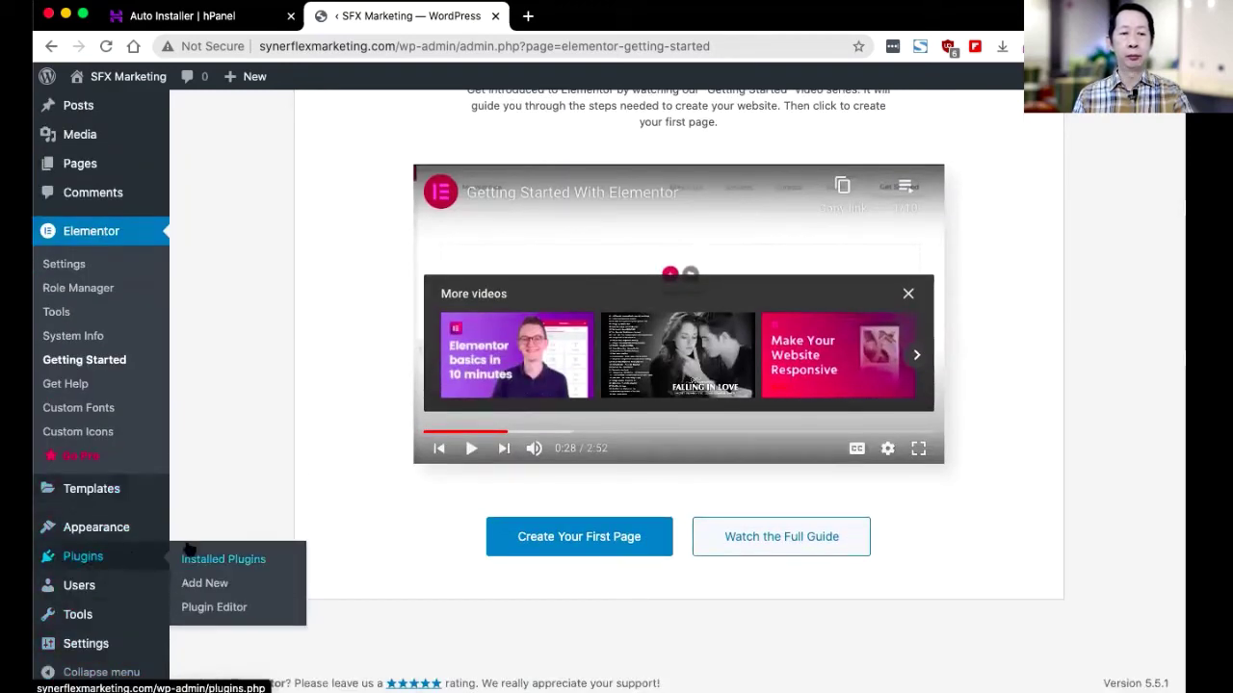
click(194, 560)
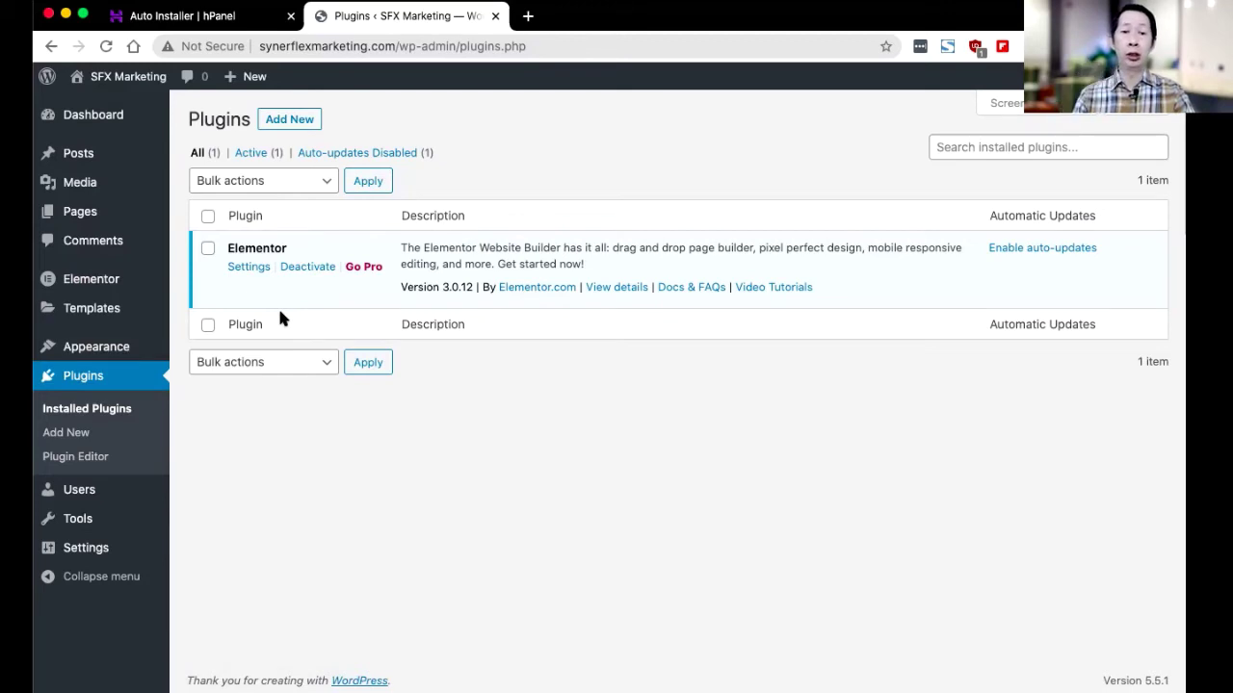
click(367, 269)
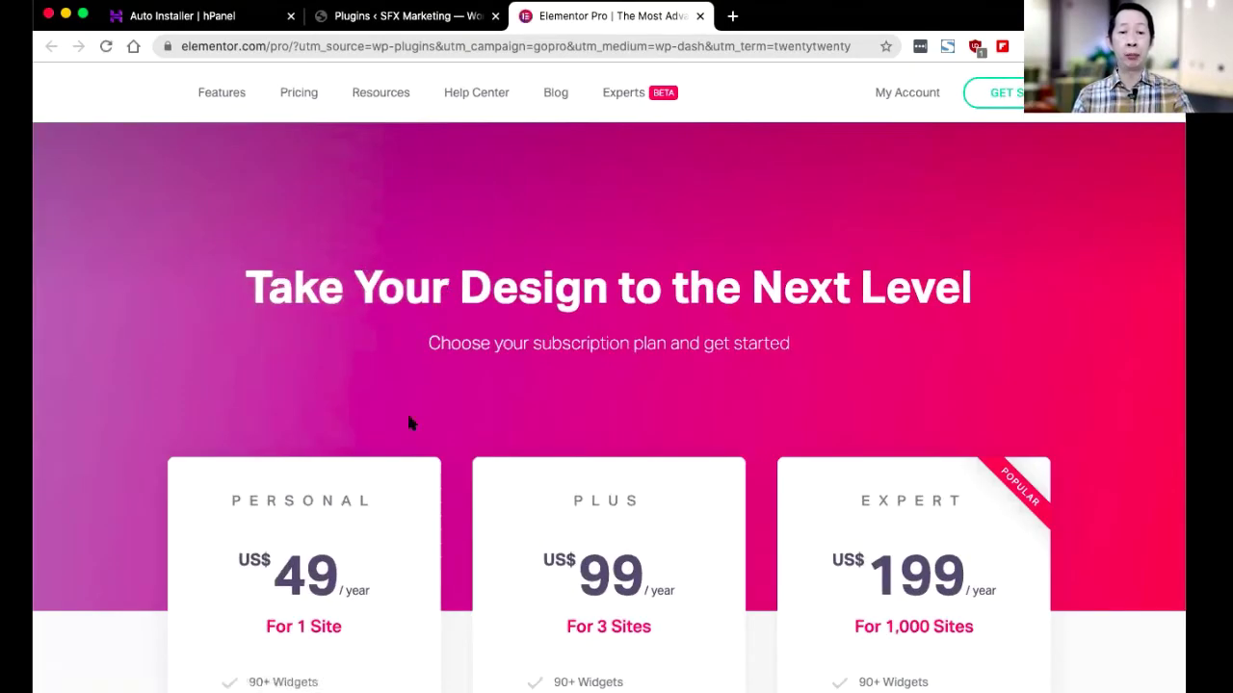
- Examine the Elementor Pro subscription plans, their yearly prices and site limits, and the reasons to upgrade
scroll(407, 421, down, 3)
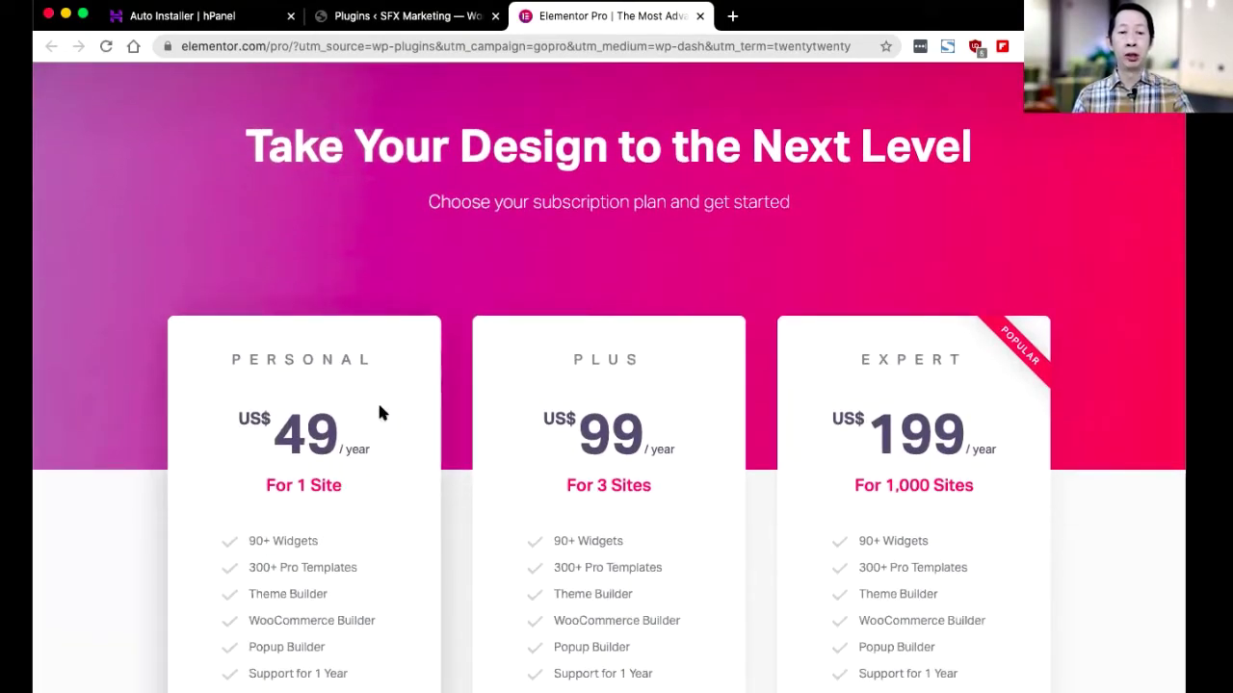
scroll(377, 446, down, 1)
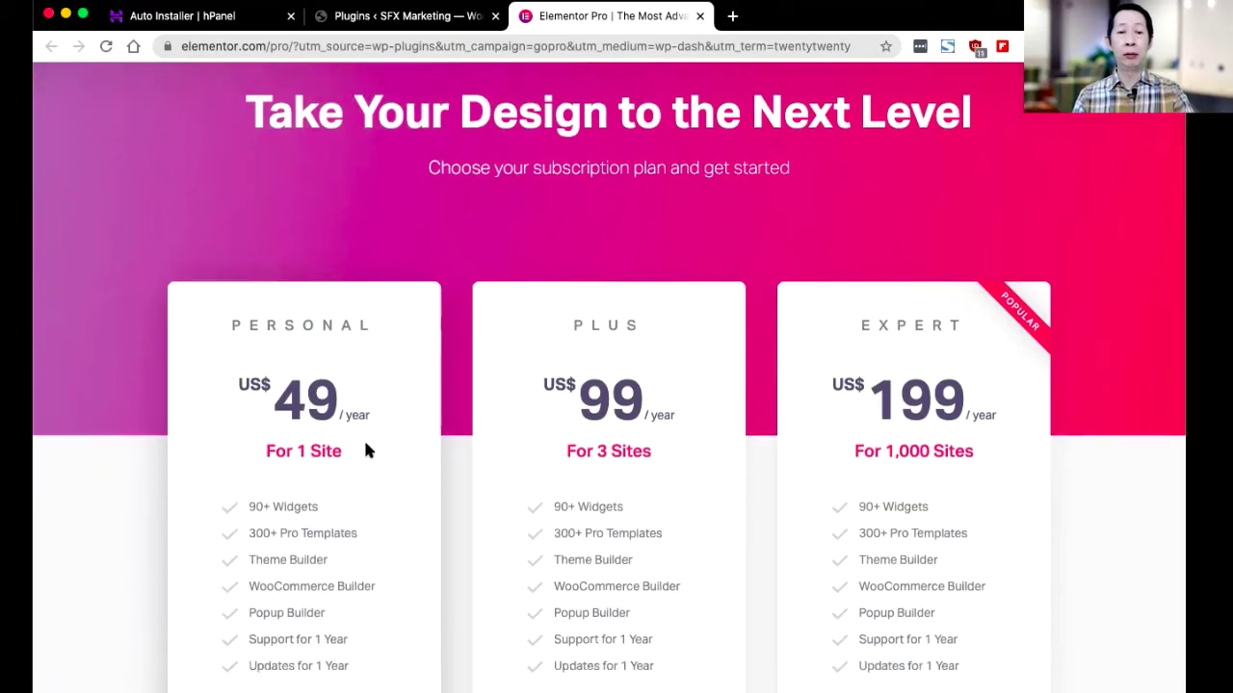
scroll(285, 472, down, 2)
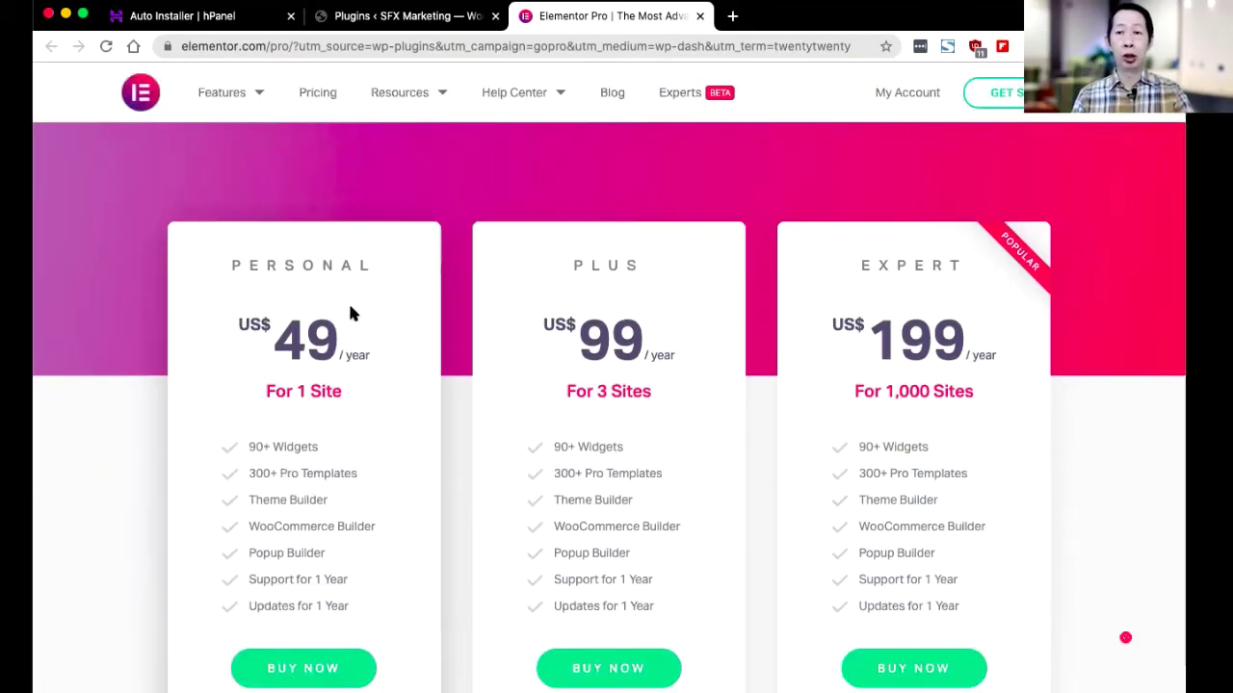
scroll(349, 308, down, 1)
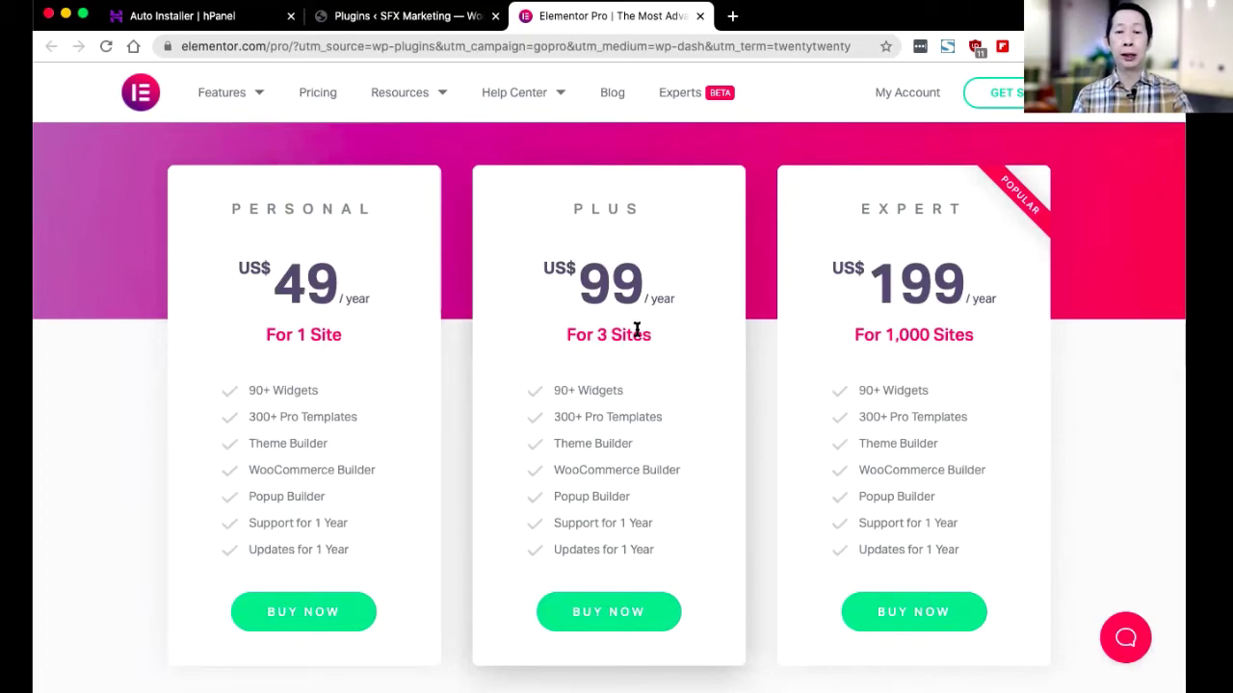
scroll(636, 330, down, 6)
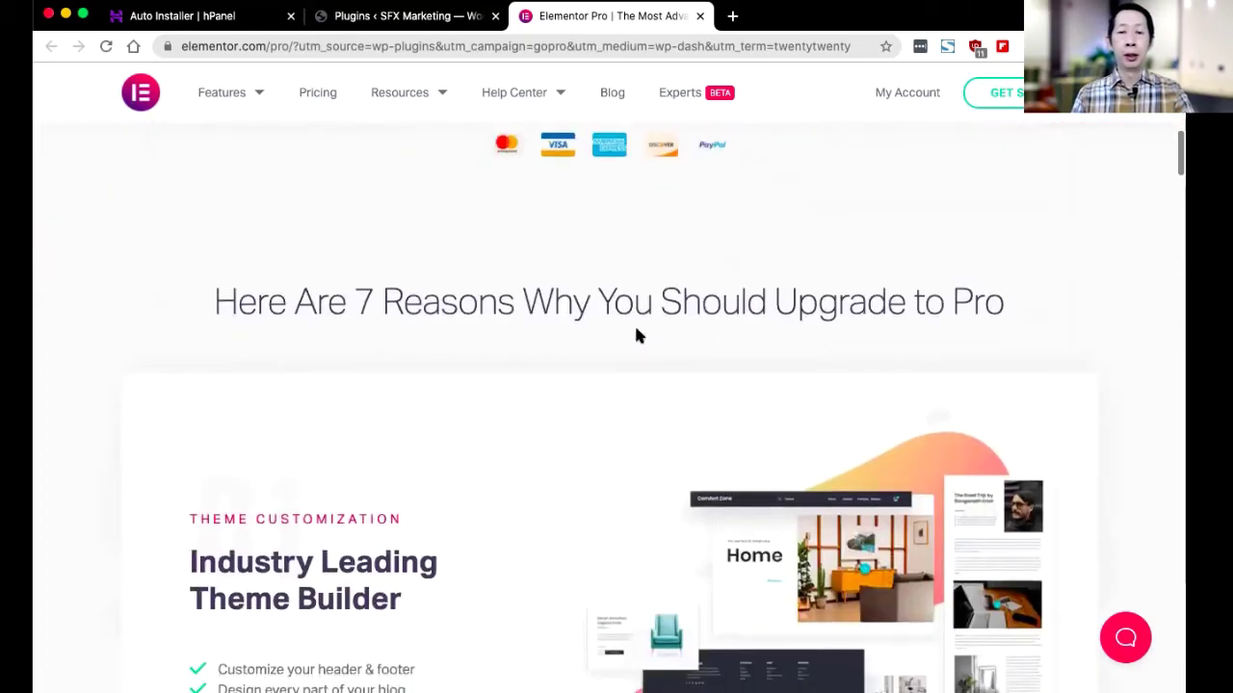
scroll(636, 334, down, 15)
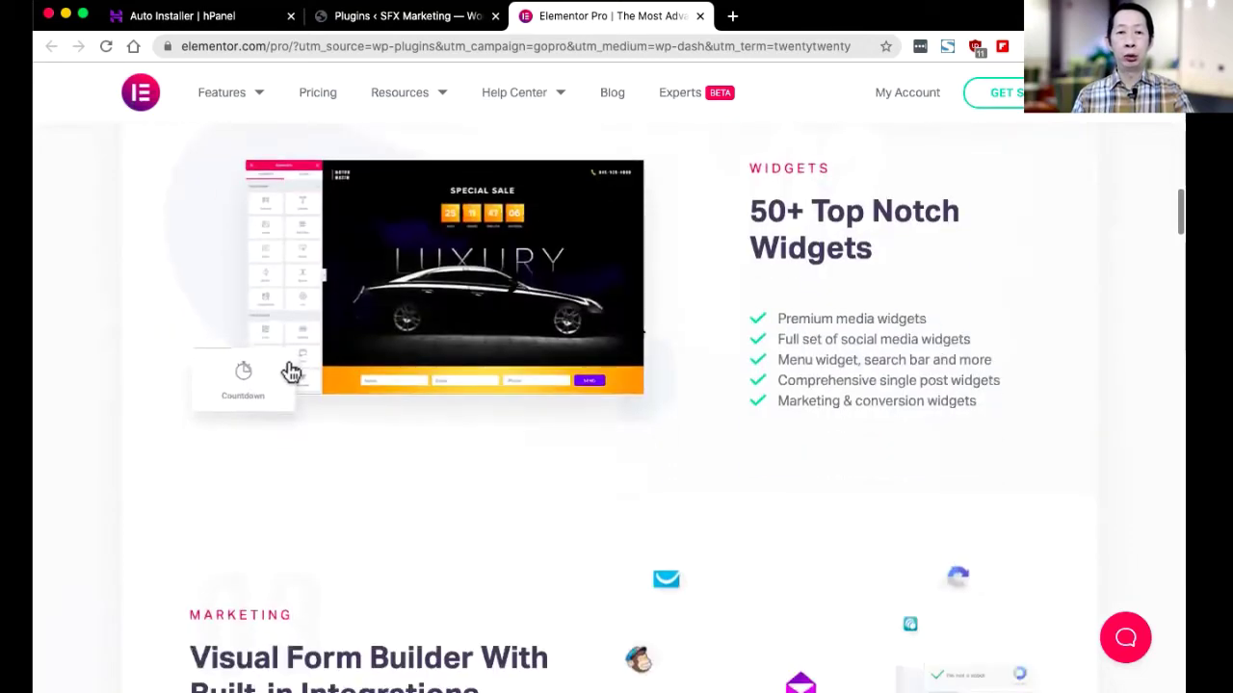
scroll(636, 330, up, 15)
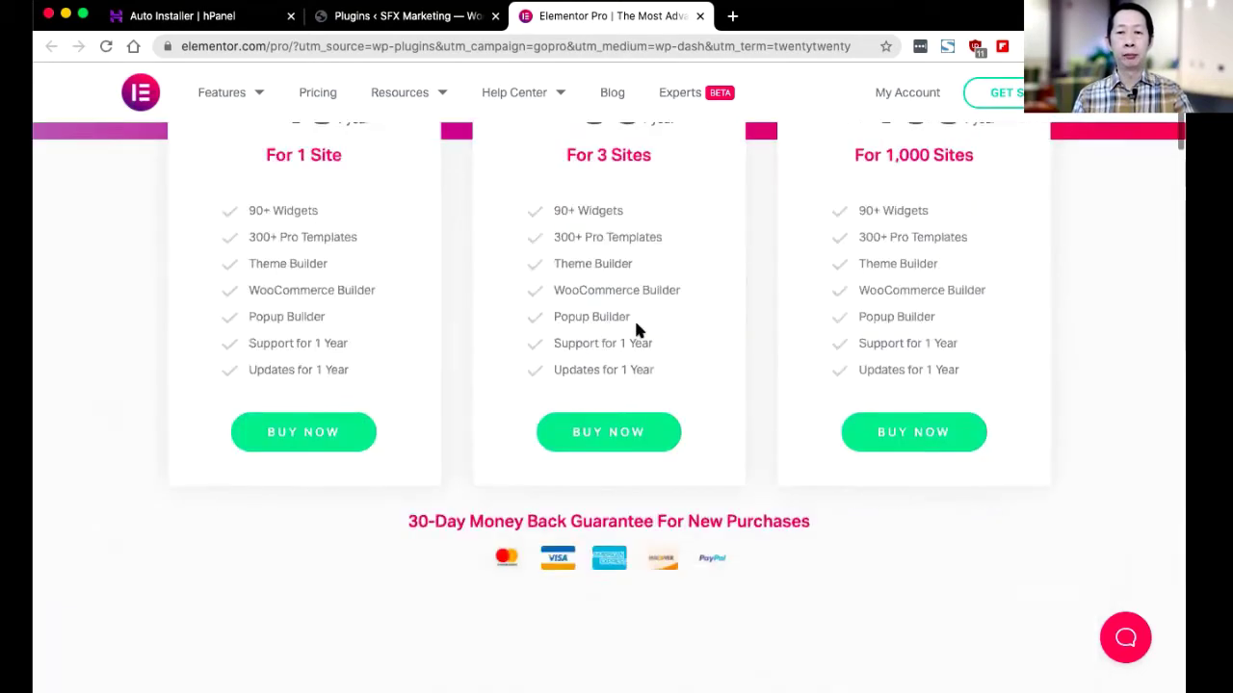
click(510, 92)
- Return to the WordPress admin, start a new page from the Pages list, and dismiss the block editor's welcome guide
click(412, 13)
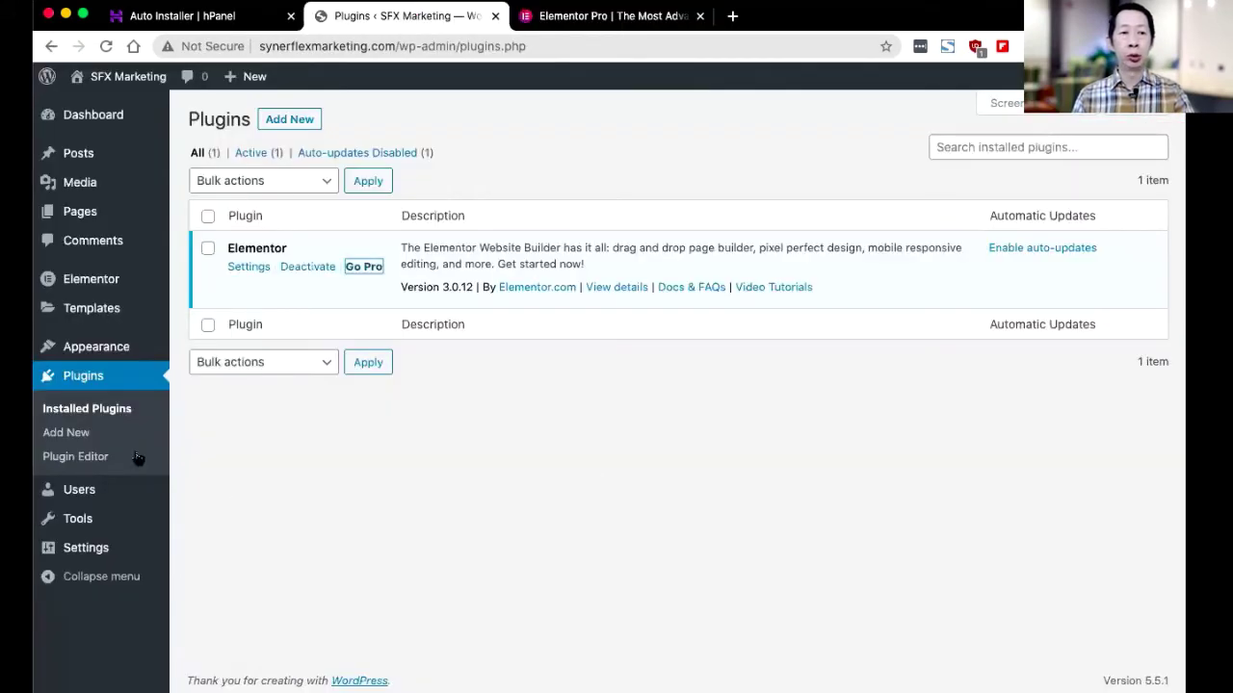
mouse_move(94, 215)
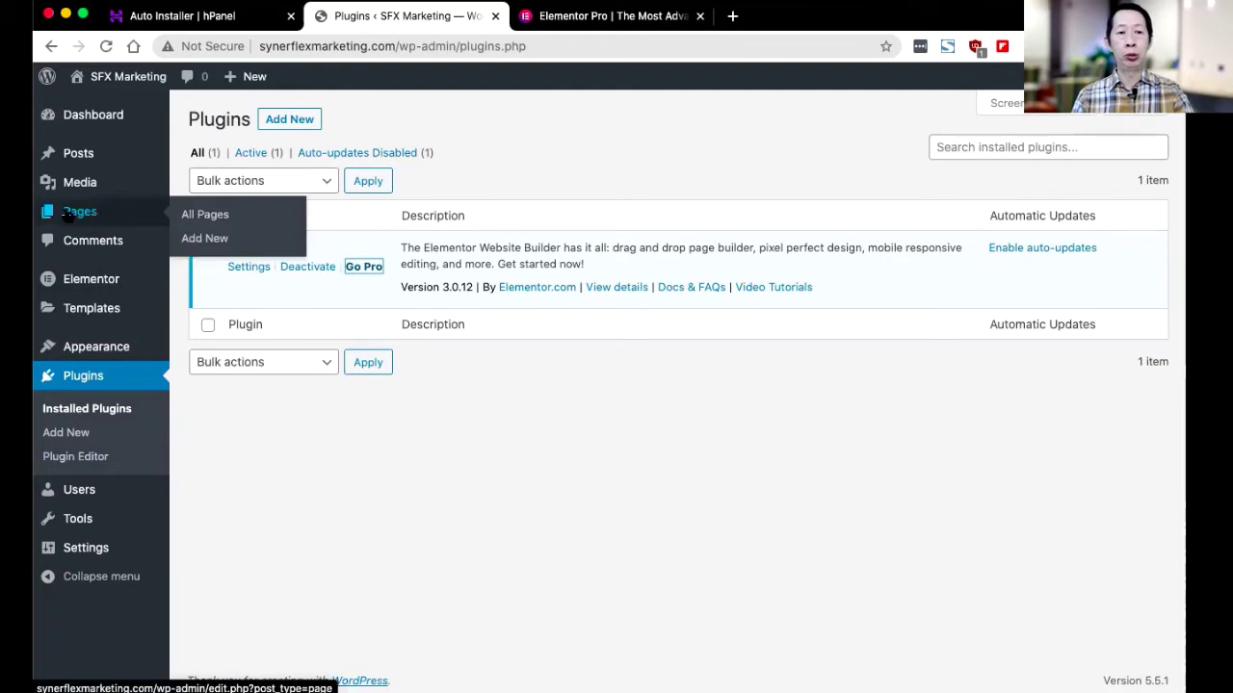
click(199, 218)
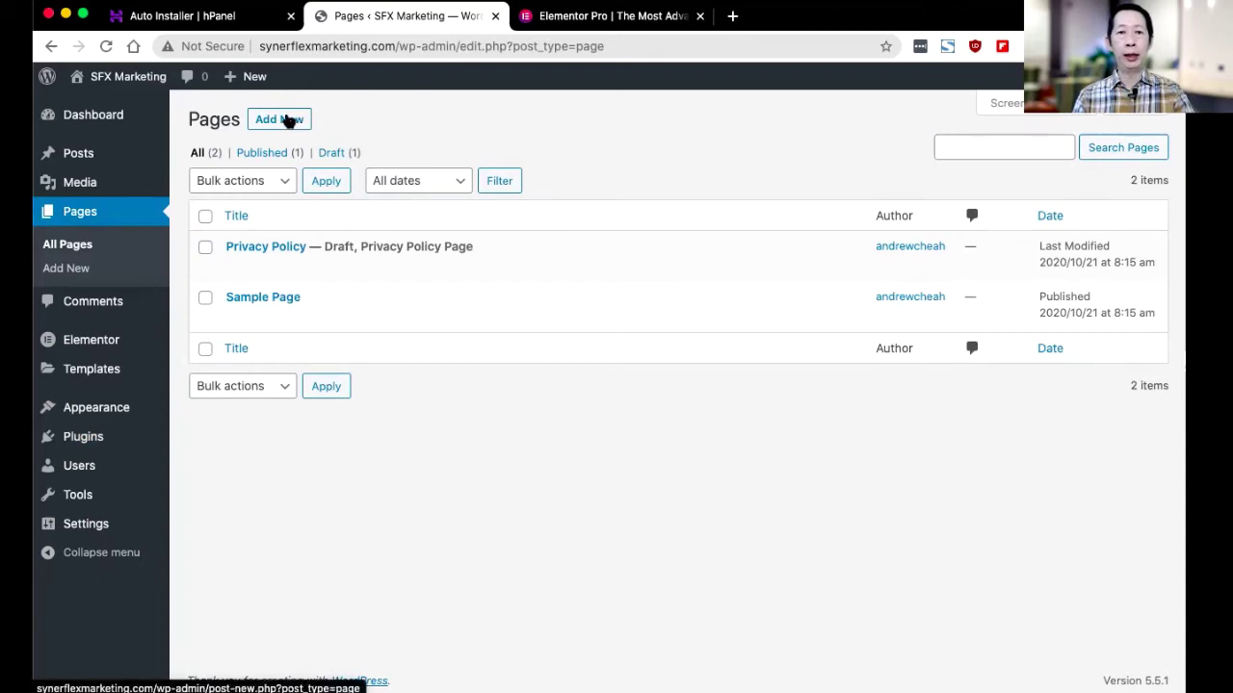
click(287, 119)
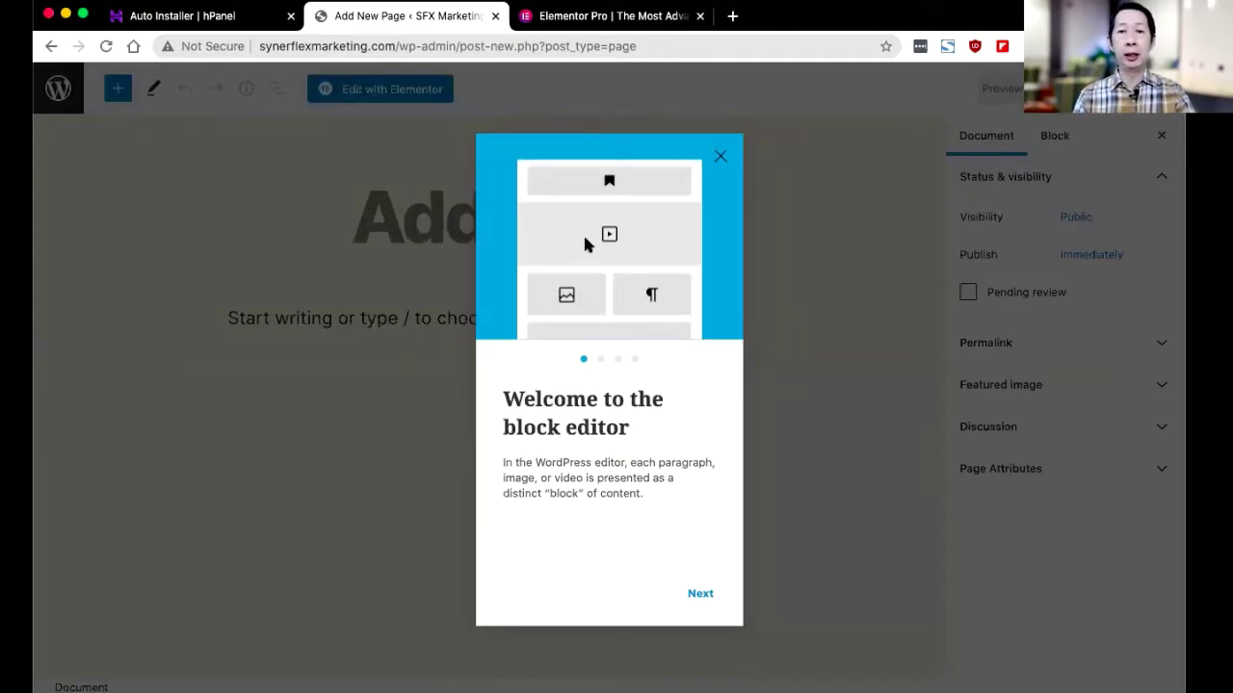
click(719, 156)
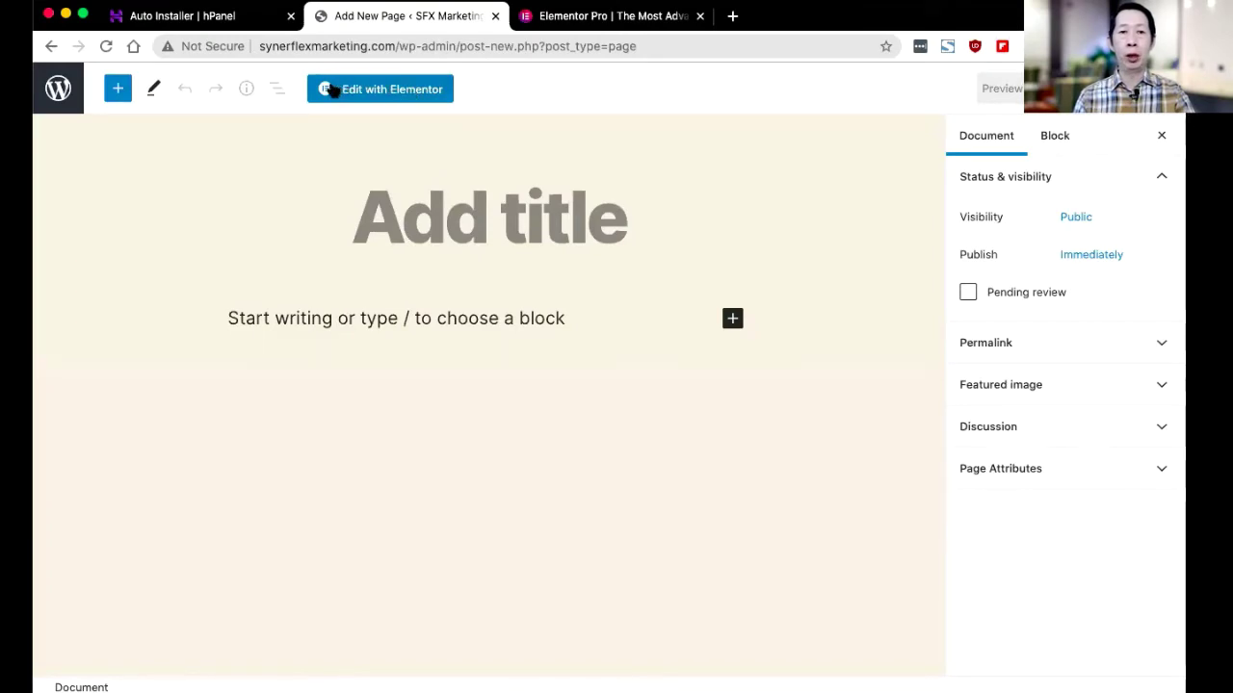
- Title the new page Home and open it for editing with Elementor
click(463, 217)
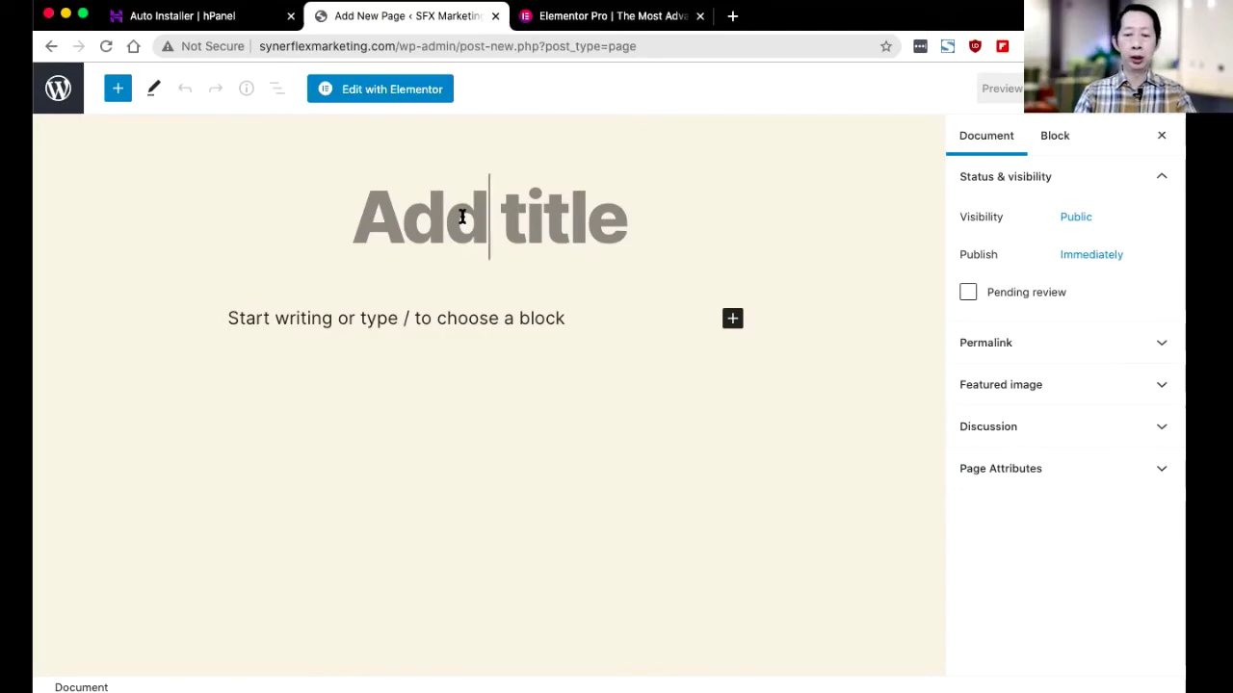
text(Home)
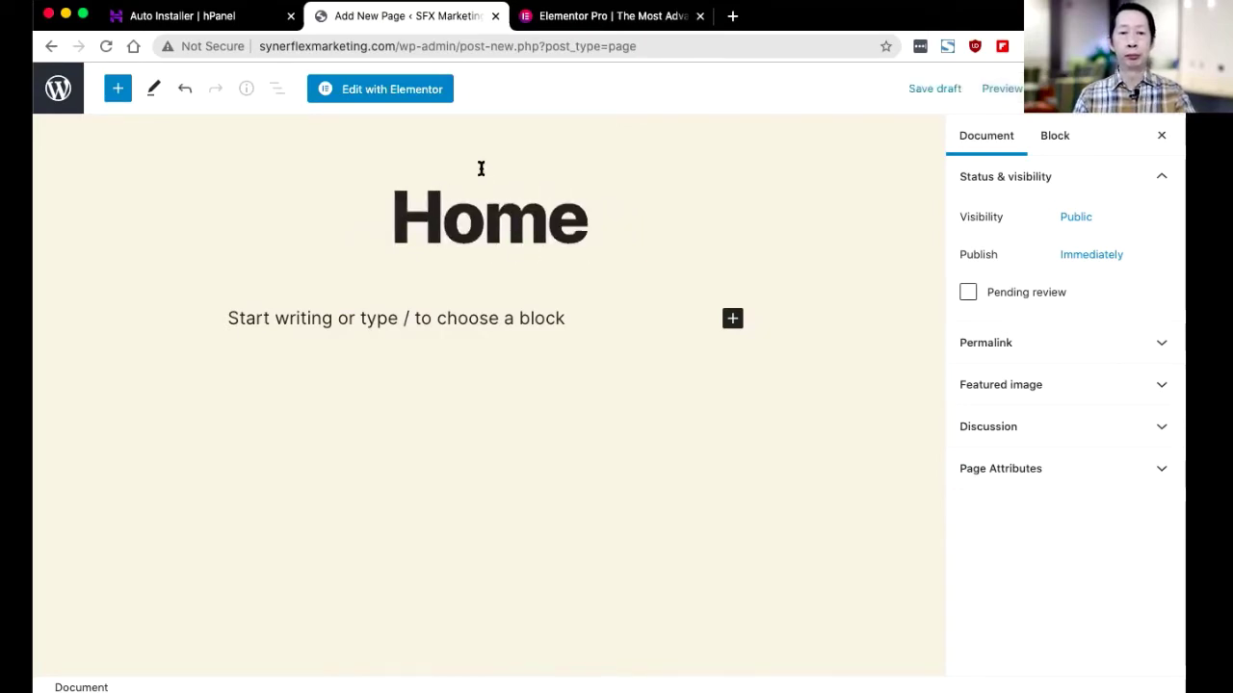
click(404, 92)
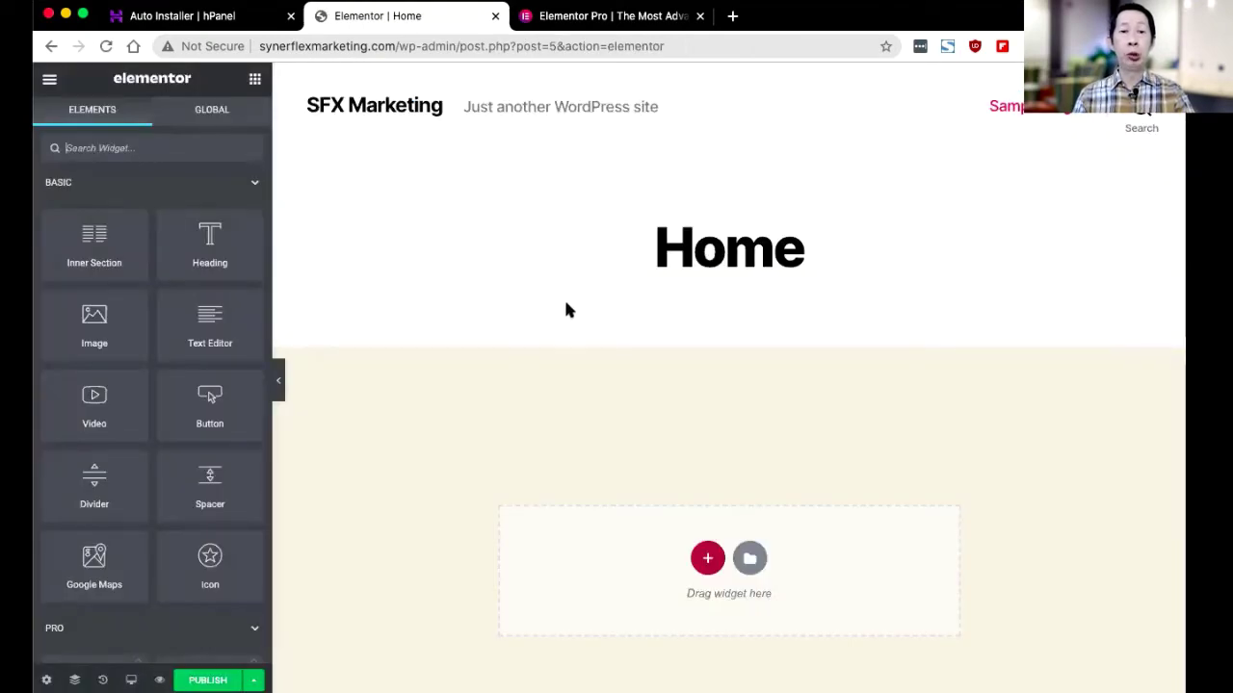
- Examine the Home page's default theme layout in the Elementor preview, from the header down to the footer widgets
scroll(566, 306, down, 5)
scroll(566, 309, down, 3)
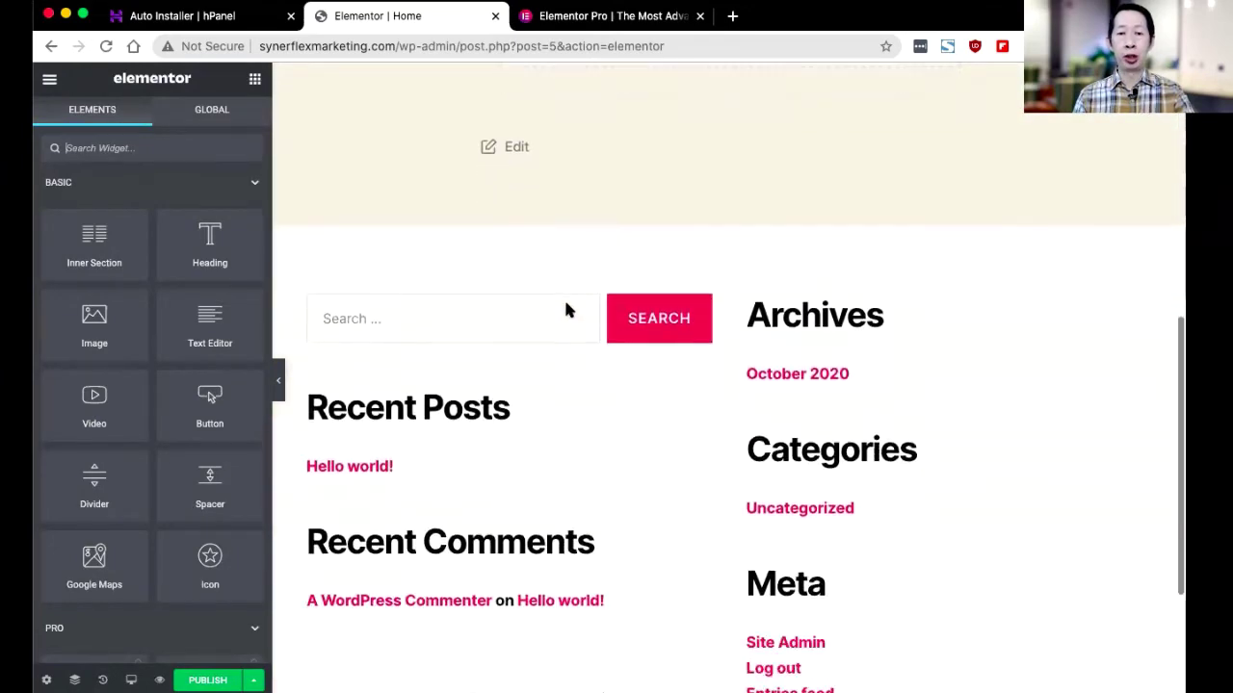
scroll(566, 309, up, 8)
scroll(566, 309, down, 2)
scroll(566, 309, down, 5)
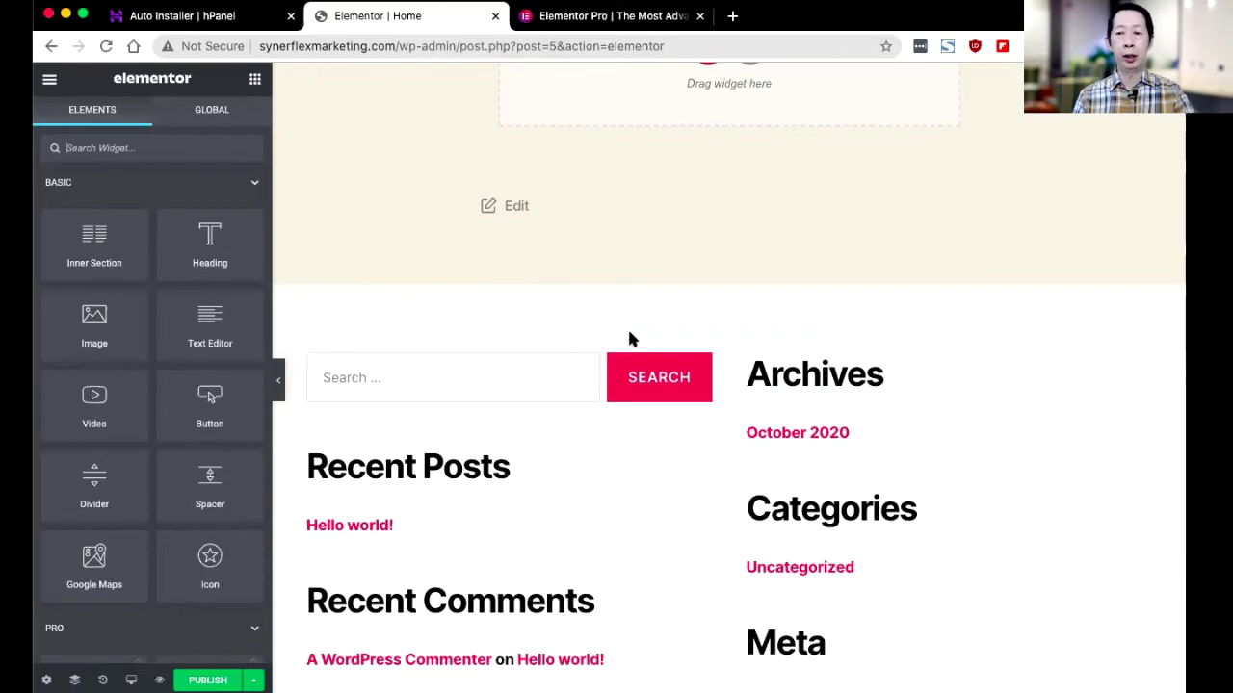
scroll(628, 339, down, 1)
scroll(596, 454, down, 3)
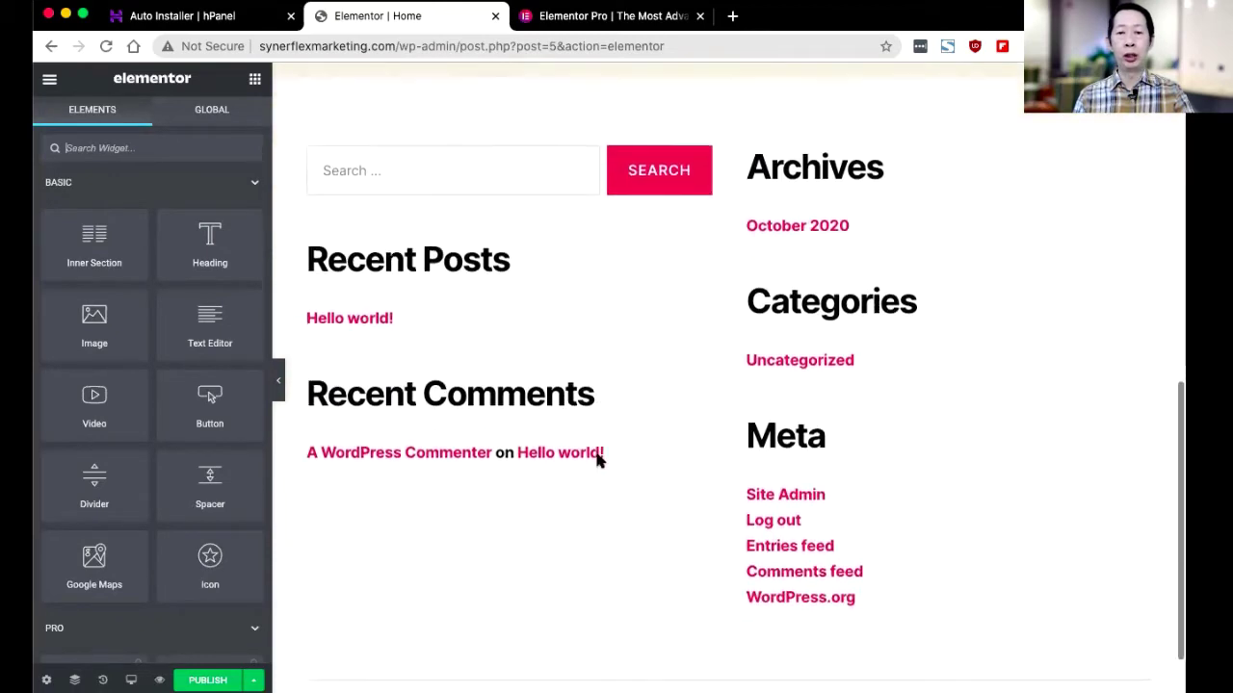
scroll(596, 460, up, 3)
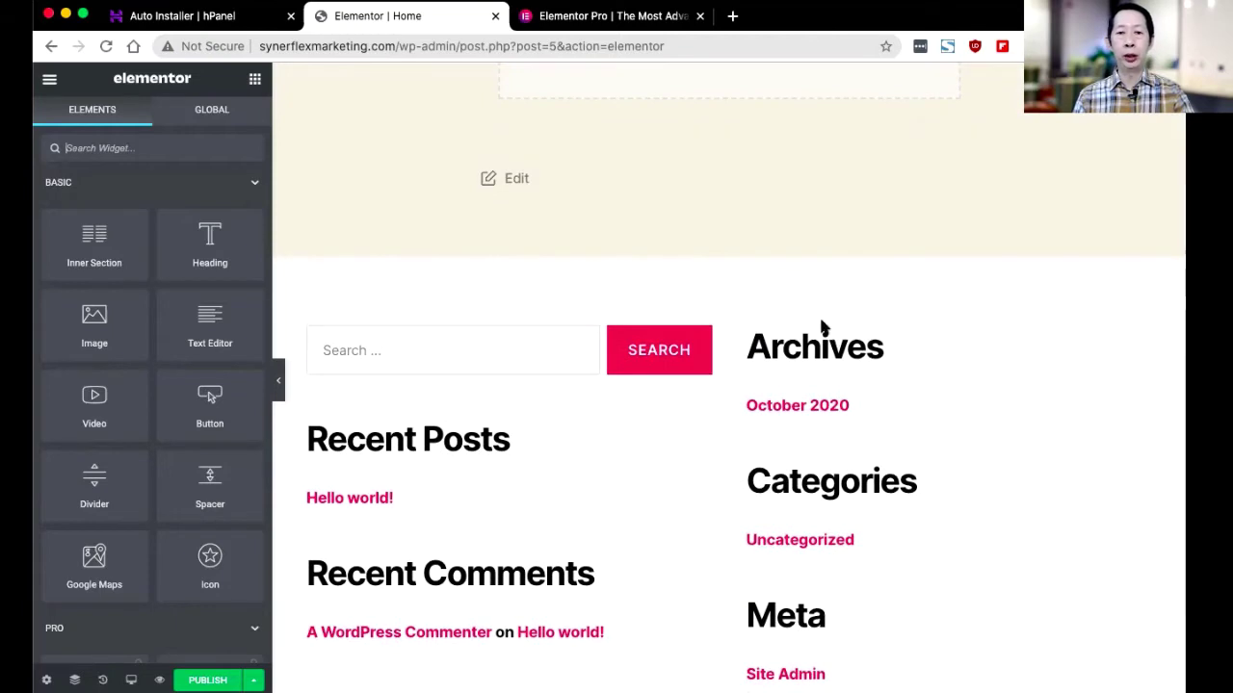
scroll(821, 324, up, 5)
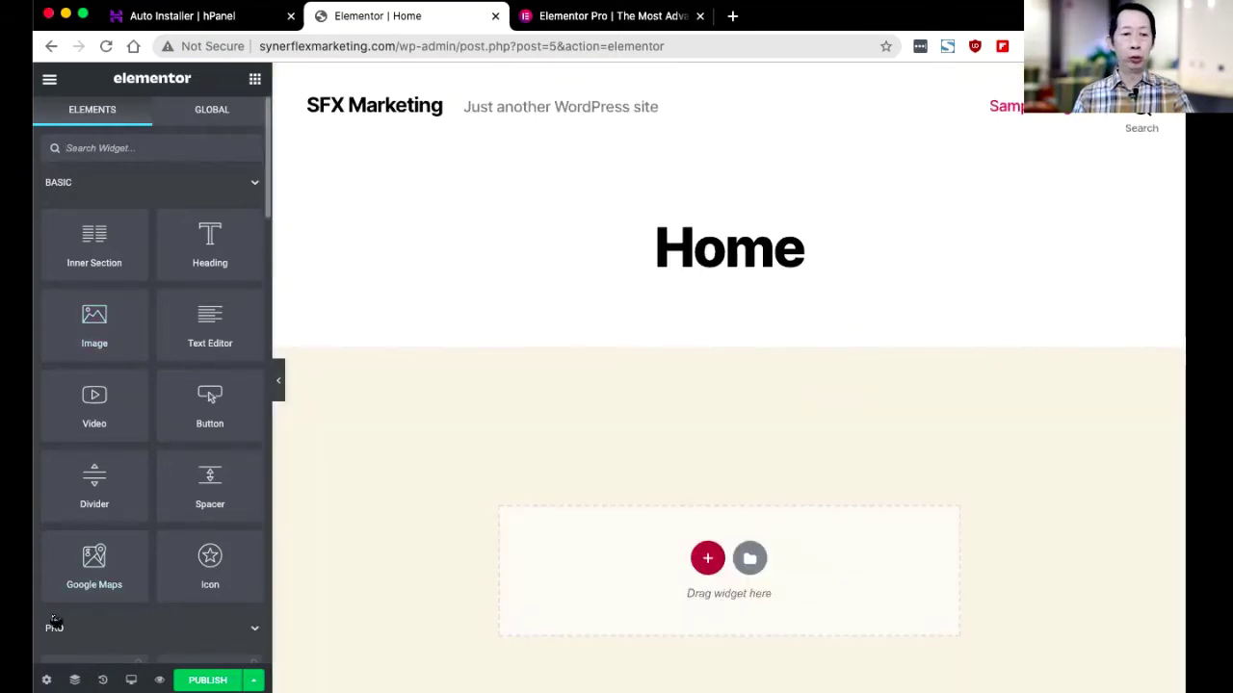
- Set the Home page's layout to Elementor Canvas in its page settings and reload the editor, accepting the reload prompt
click(45, 679)
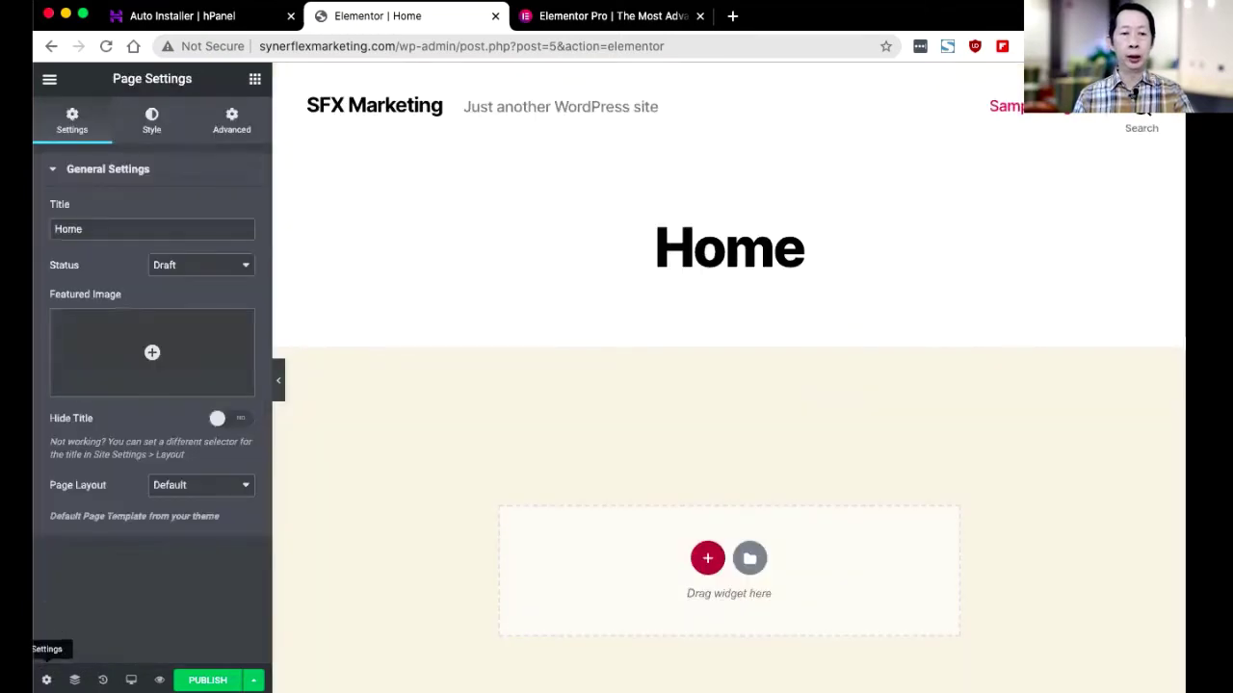
click(230, 491)
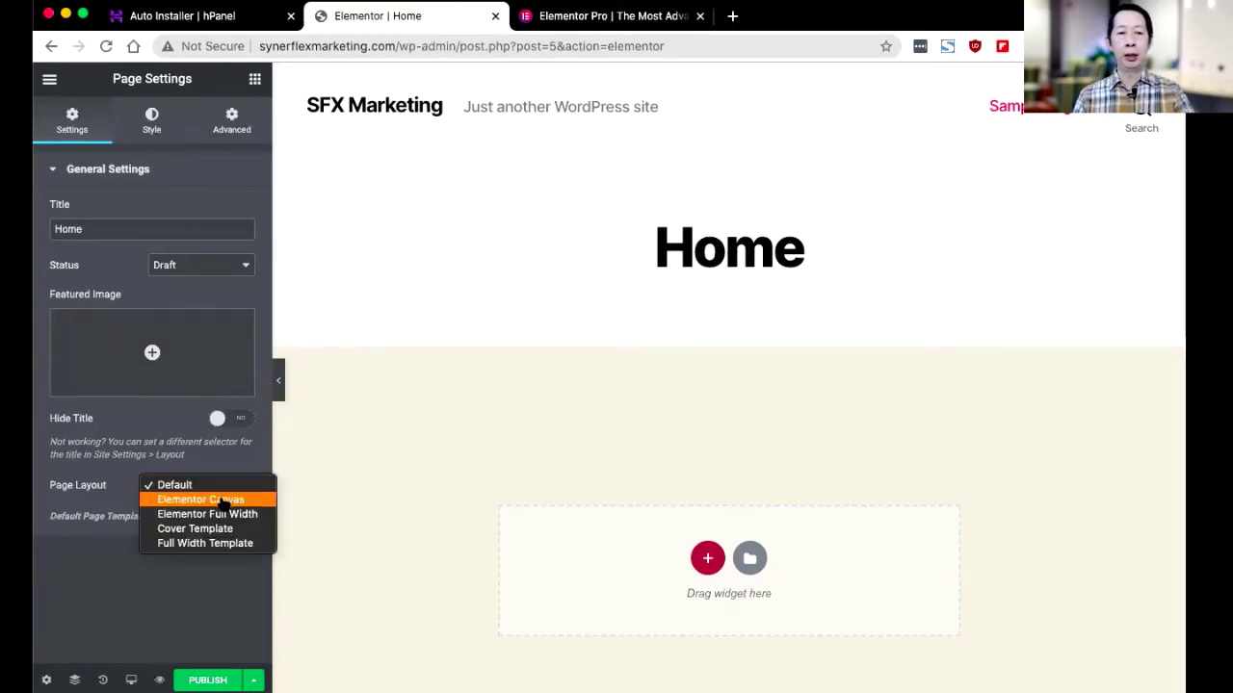
click(221, 500)
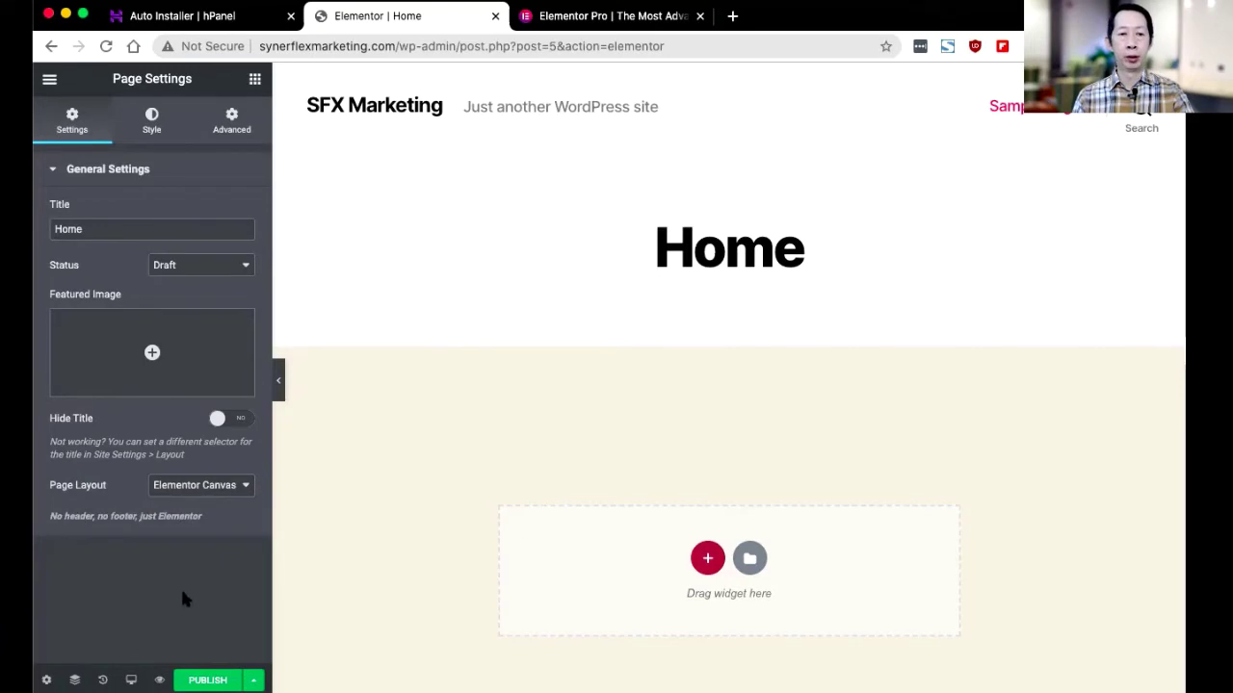
click(106, 47)
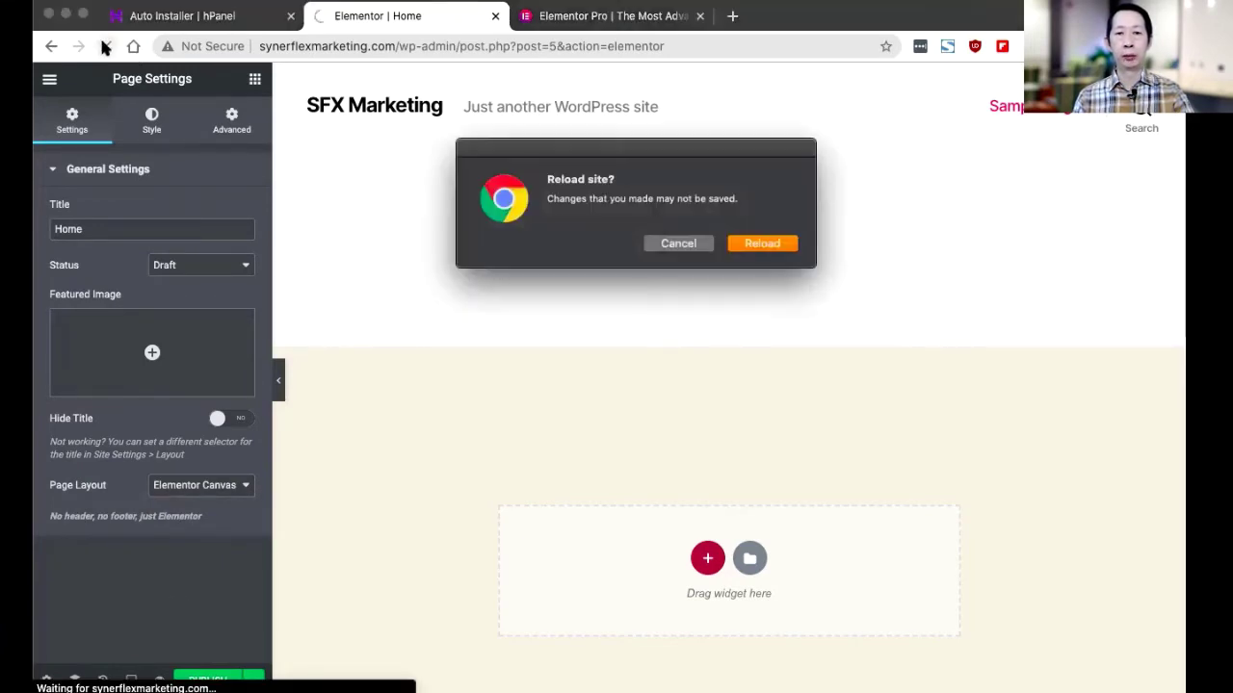
click(776, 244)
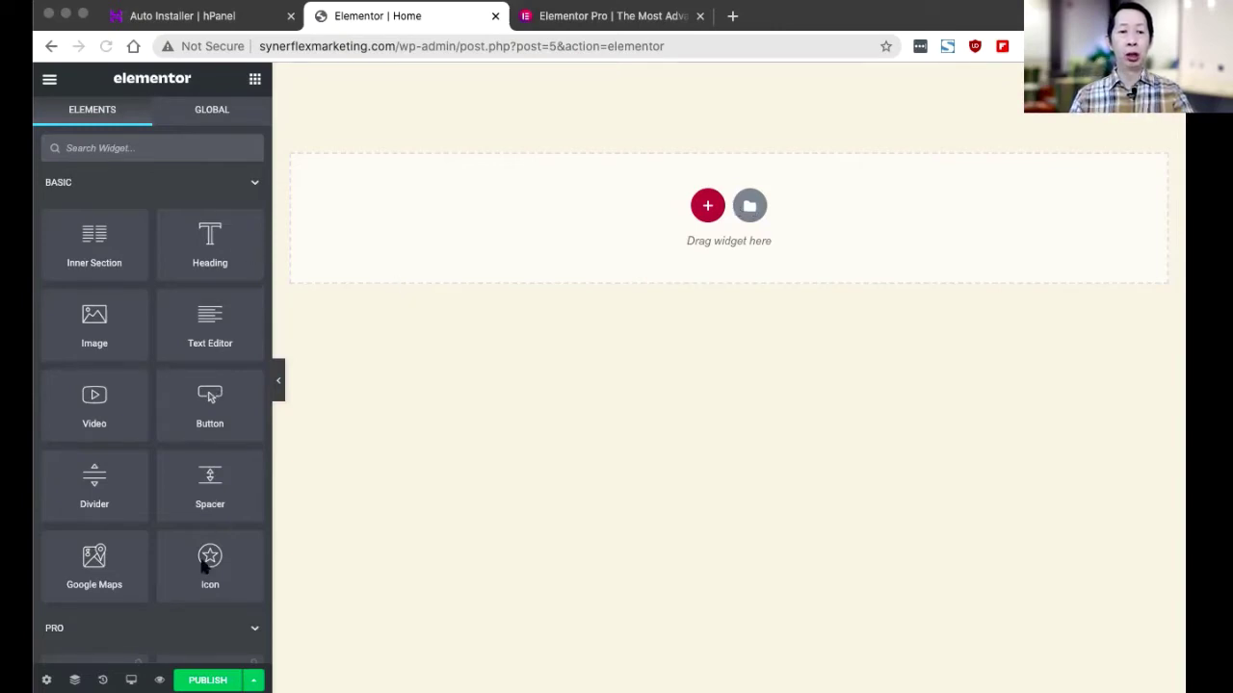
- Look through the Elementor widget list, including the Pro and General groups
scroll(201, 571, down, 15)
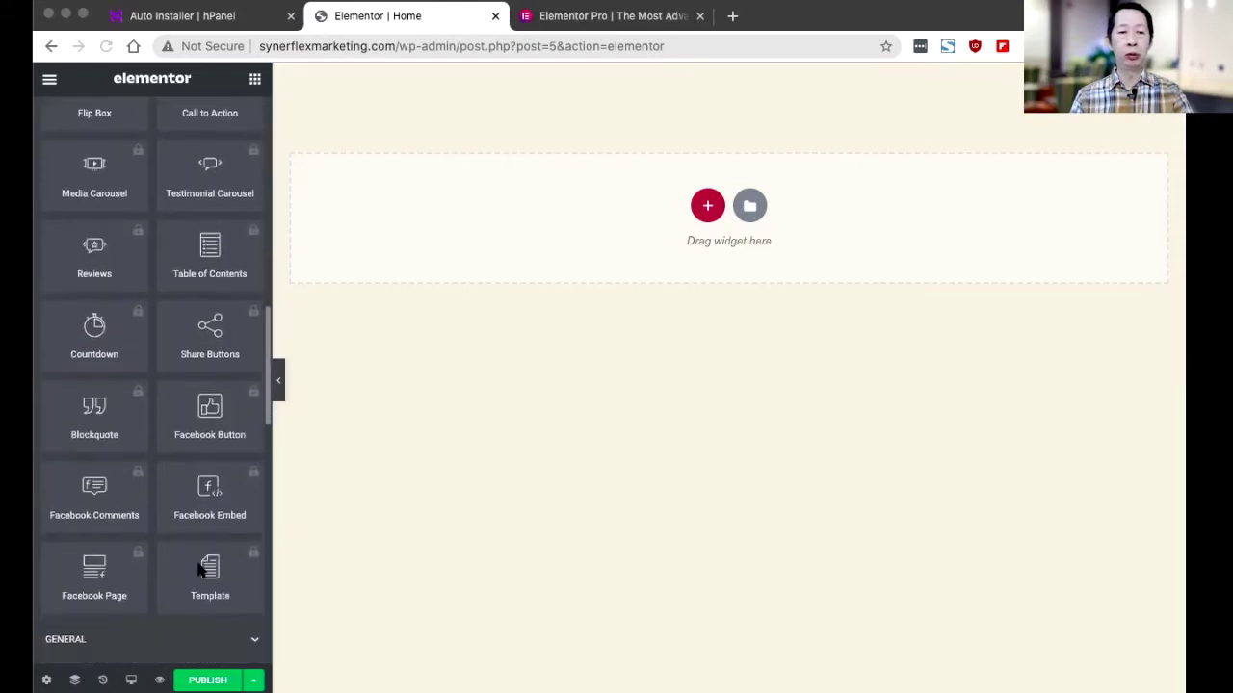
scroll(198, 571, down, 5)
scroll(197, 572, up, 20)
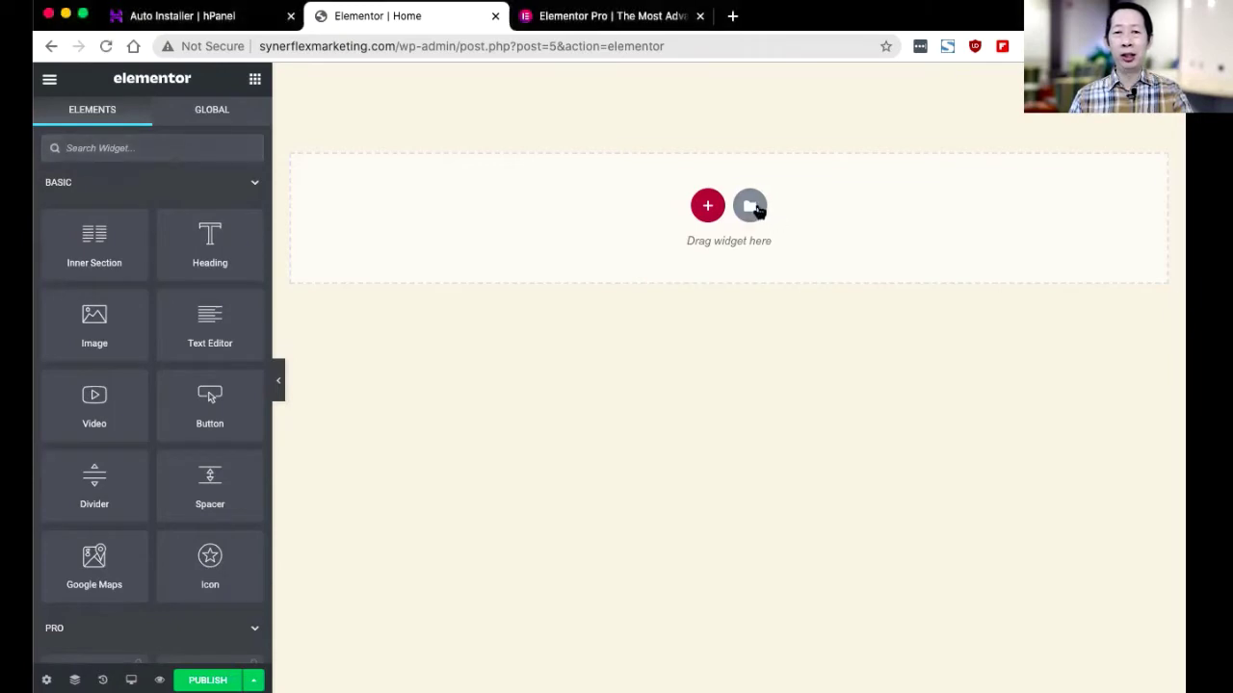
- Open the Elementor template library from the empty section and browse its page templates, comparing the free and Pro designs
click(750, 206)
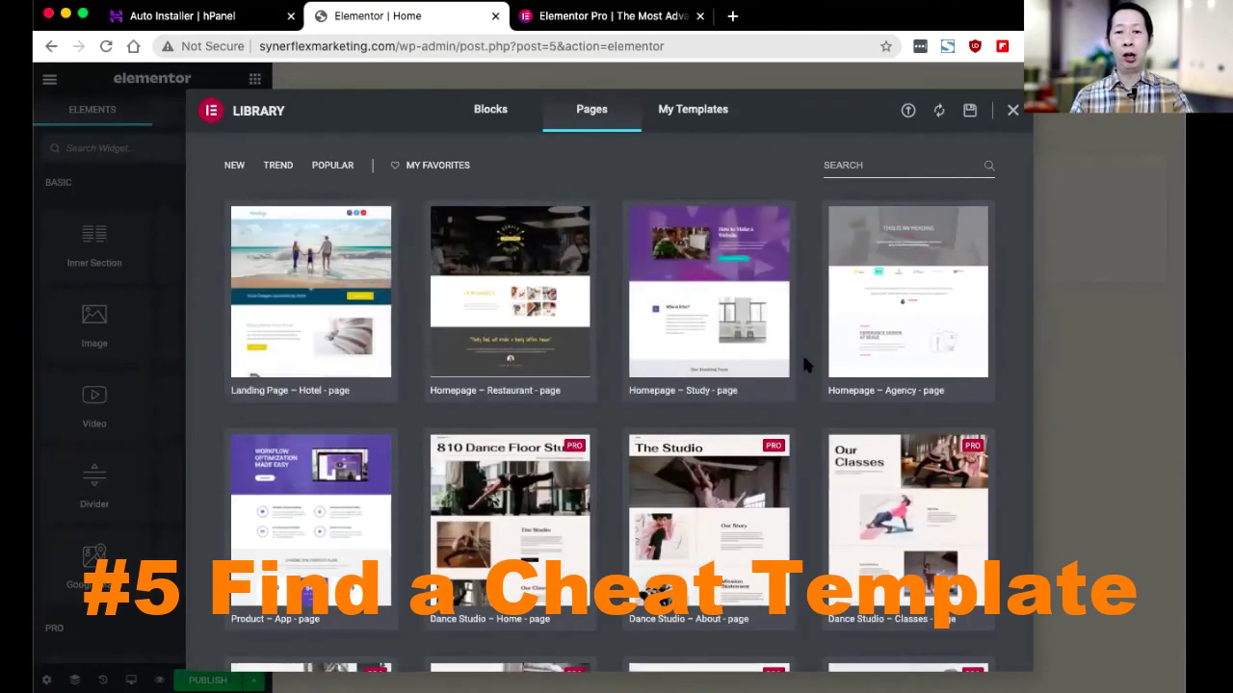
scroll(882, 480, down, 1)
scroll(881, 480, down, 5)
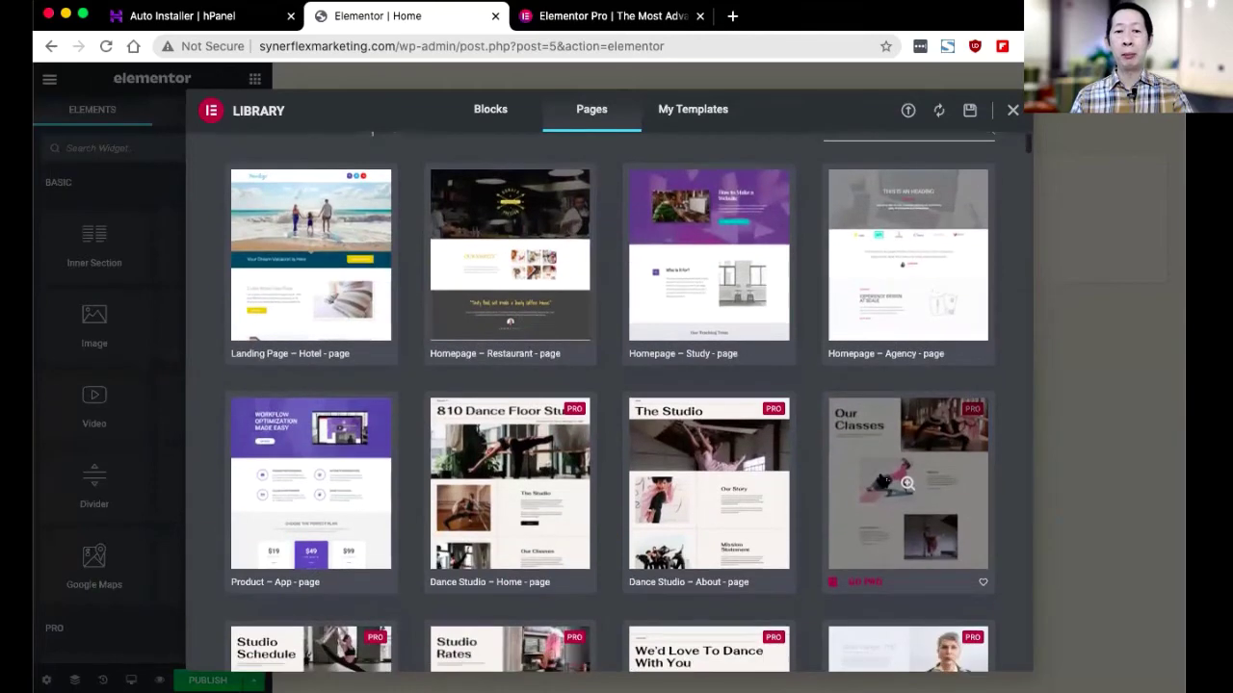
scroll(881, 479, down, 2)
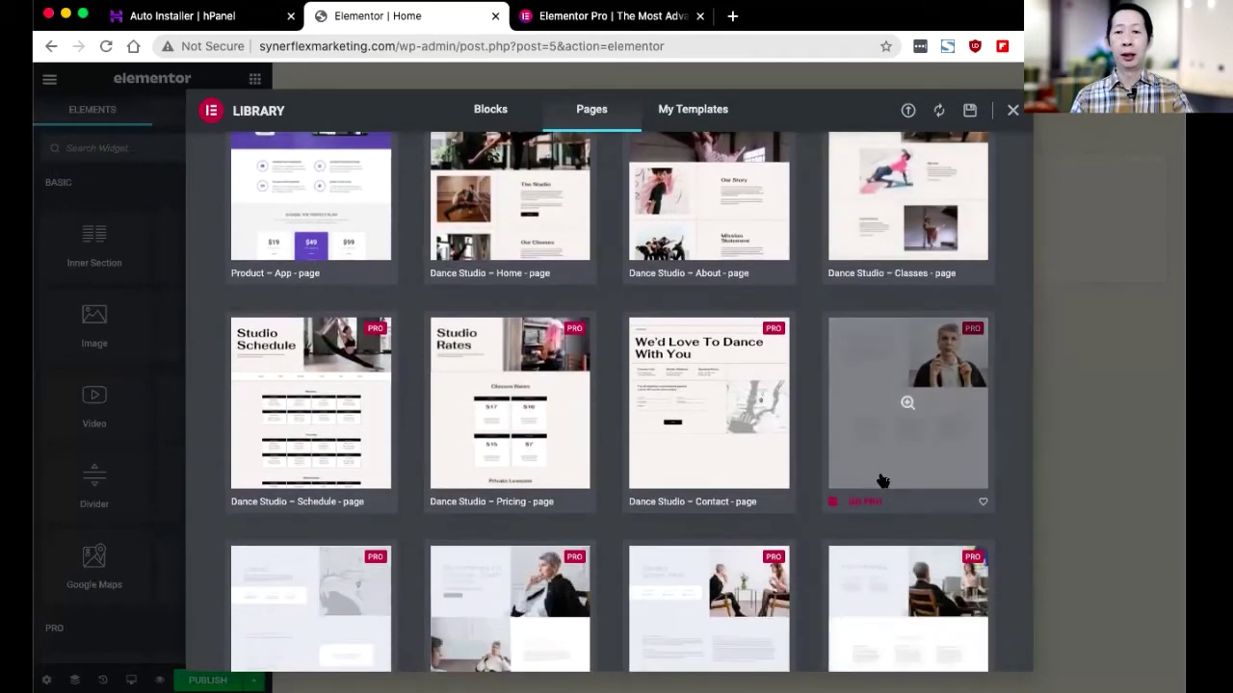
scroll(881, 480, up, 7)
scroll(881, 480, down, 1)
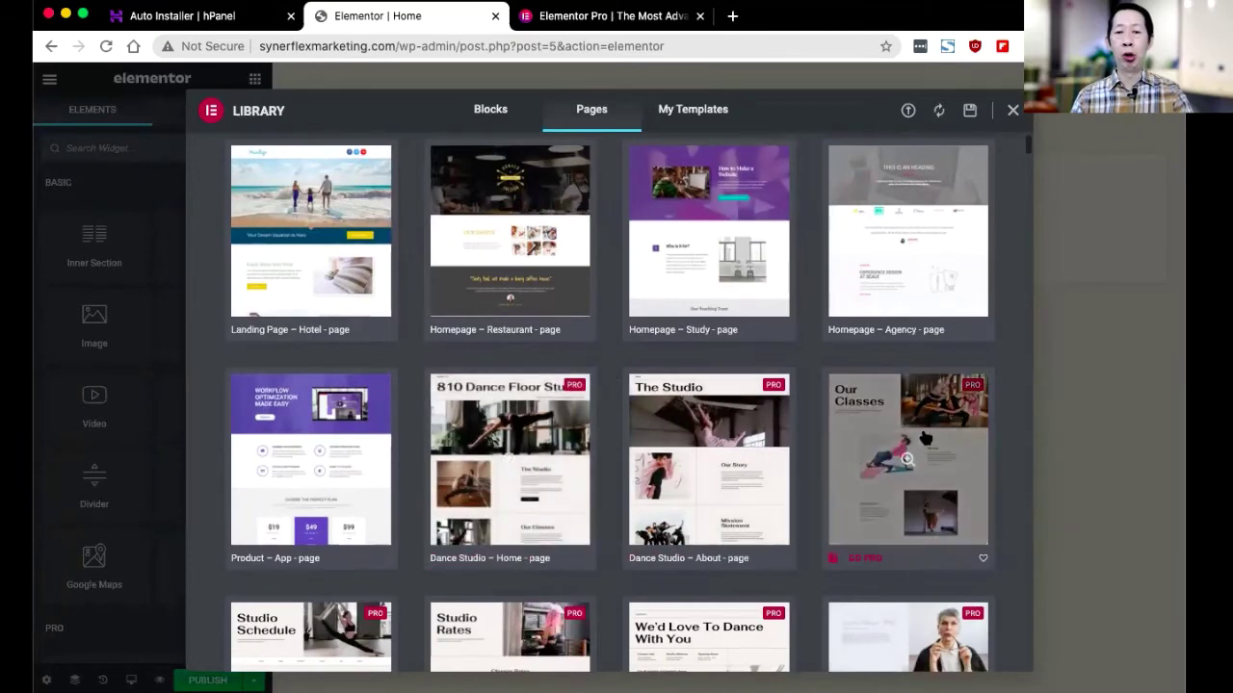
scroll(709, 452, down, 3)
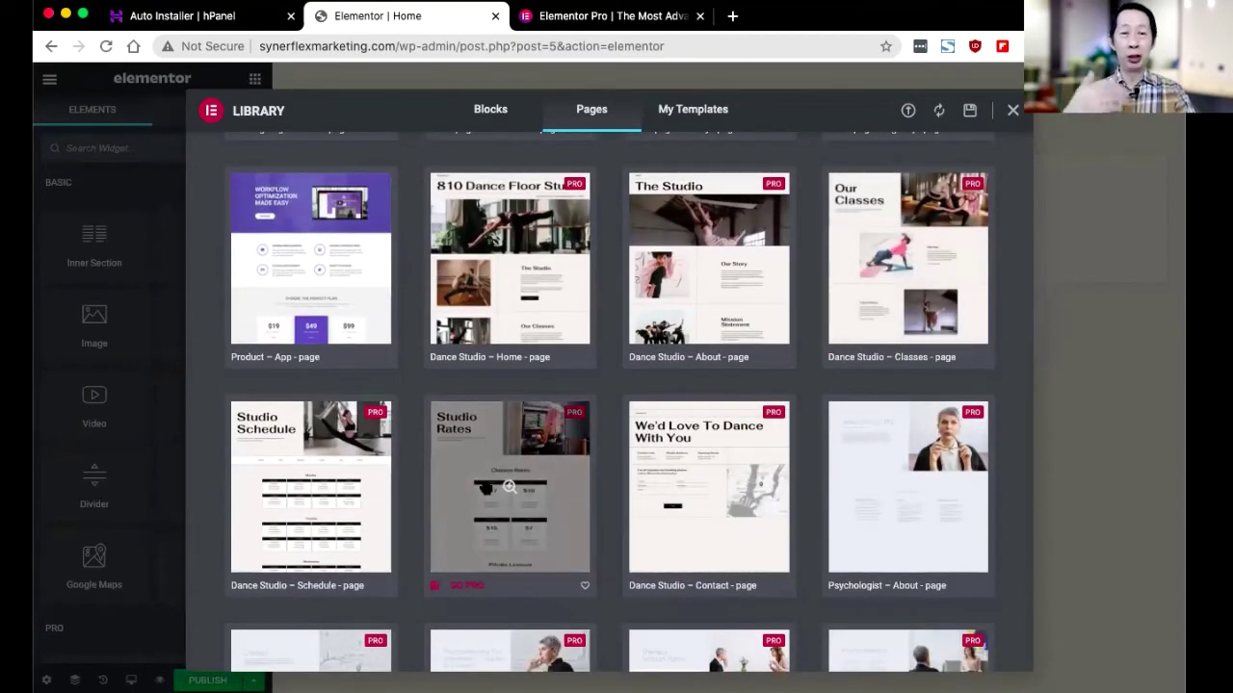
scroll(485, 488, down, 3)
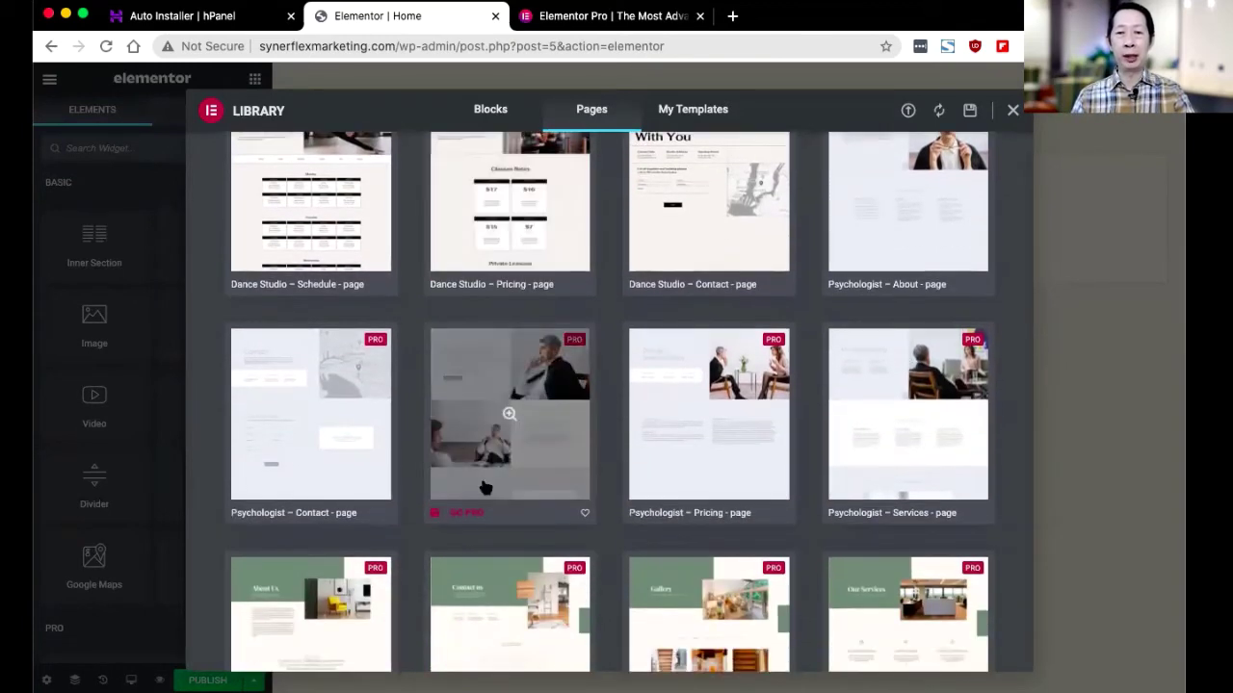
scroll(485, 488, up, 6)
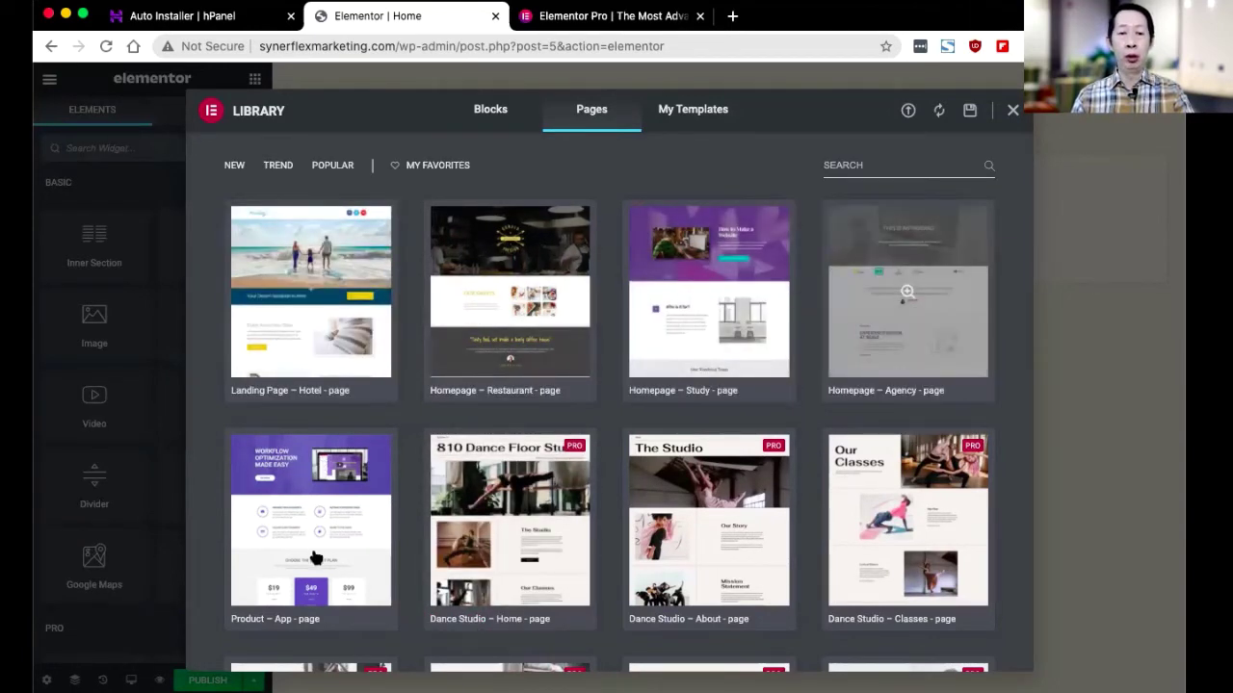
scroll(307, 539, down, 1)
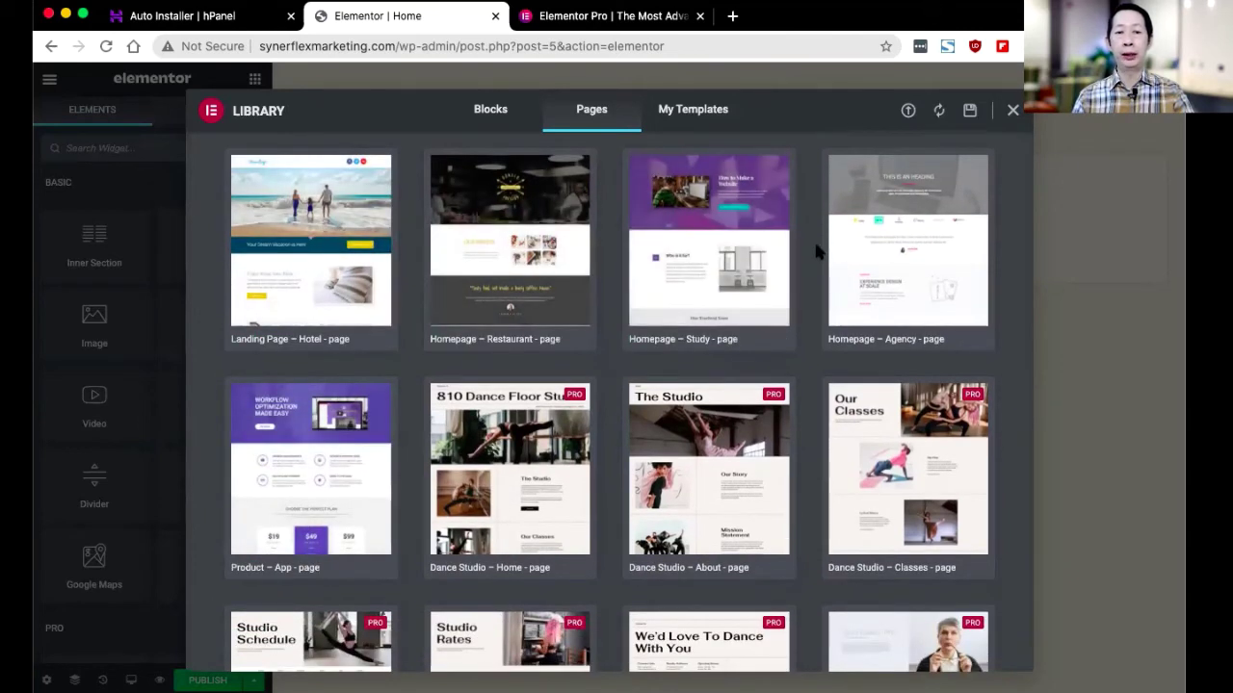
scroll(816, 252, up, 1)
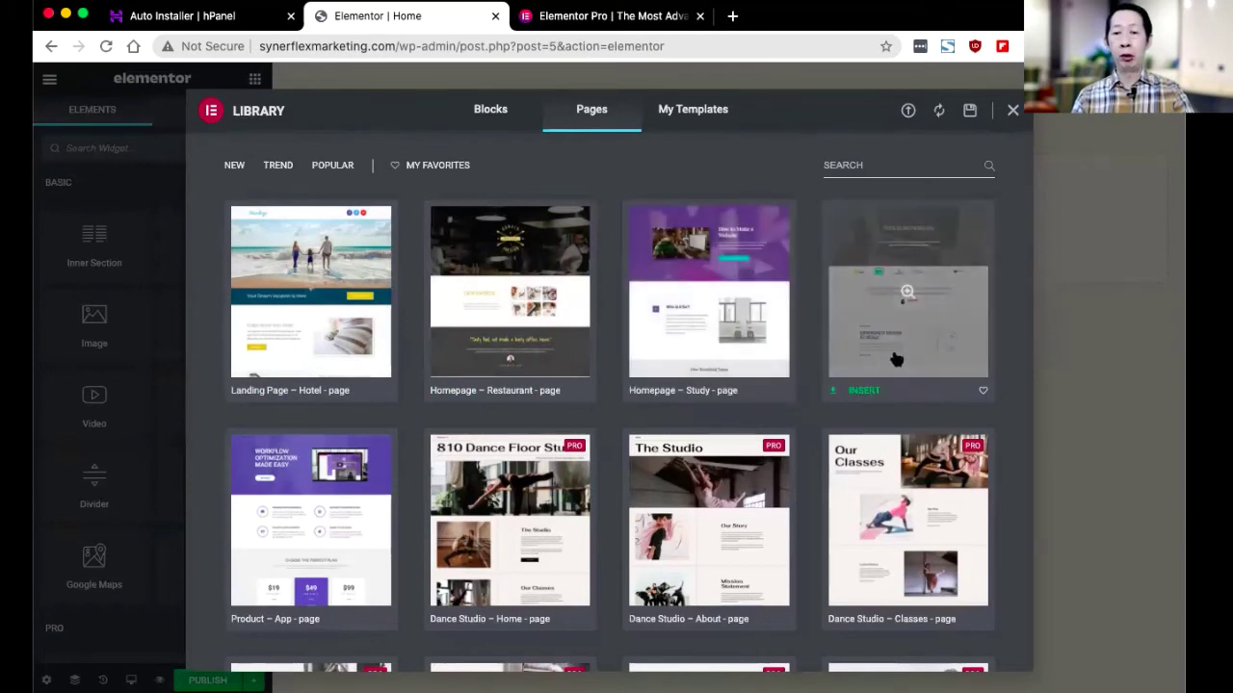
- Preview the Homepage – Study template, insert it into the Home page, and get started connecting to the template library
click(707, 295)
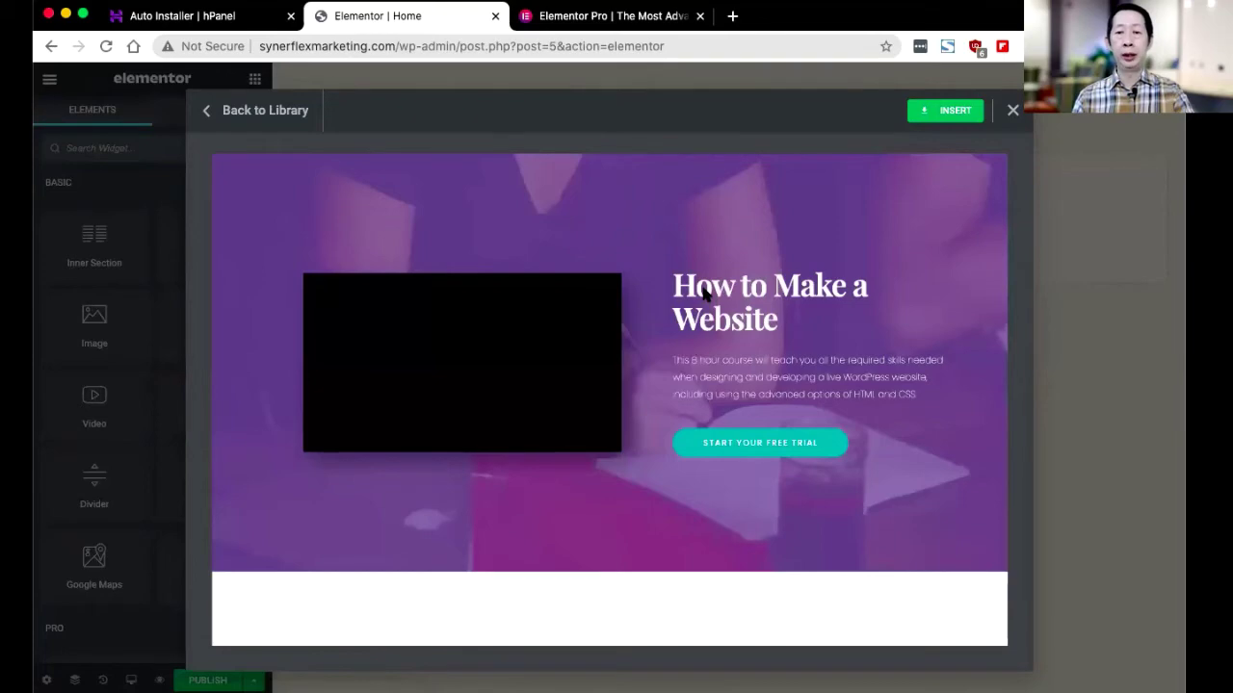
scroll(704, 293, down, 5)
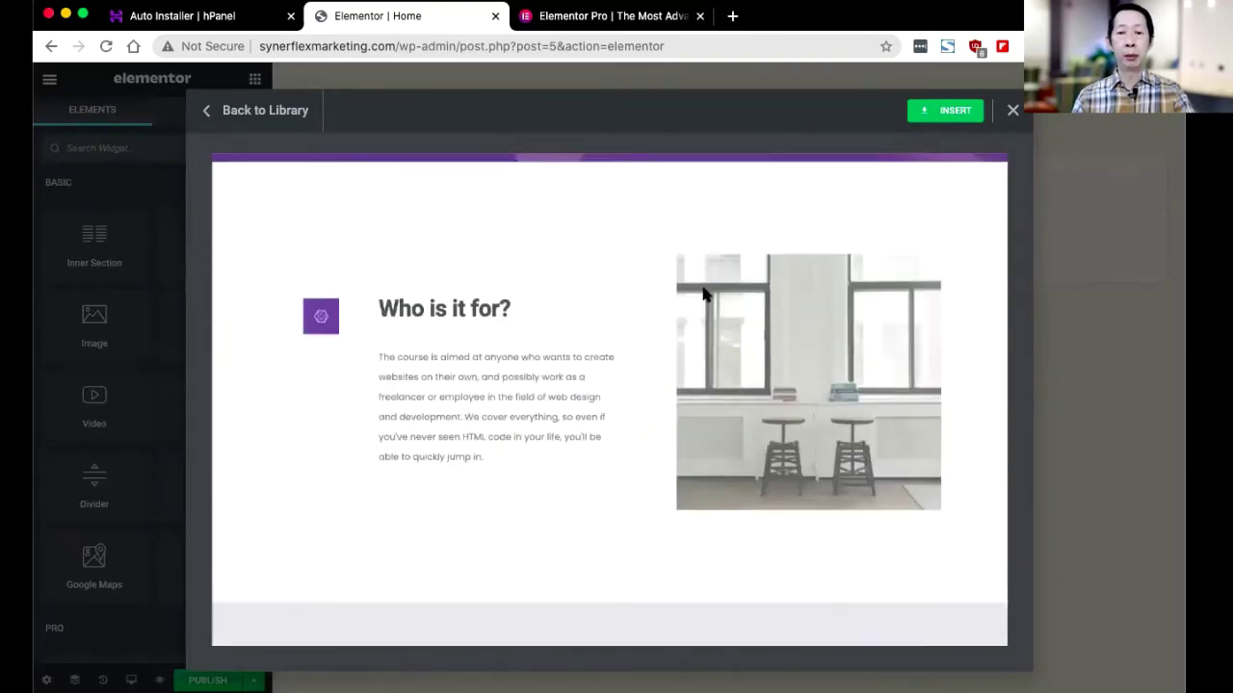
scroll(704, 294, down, 8)
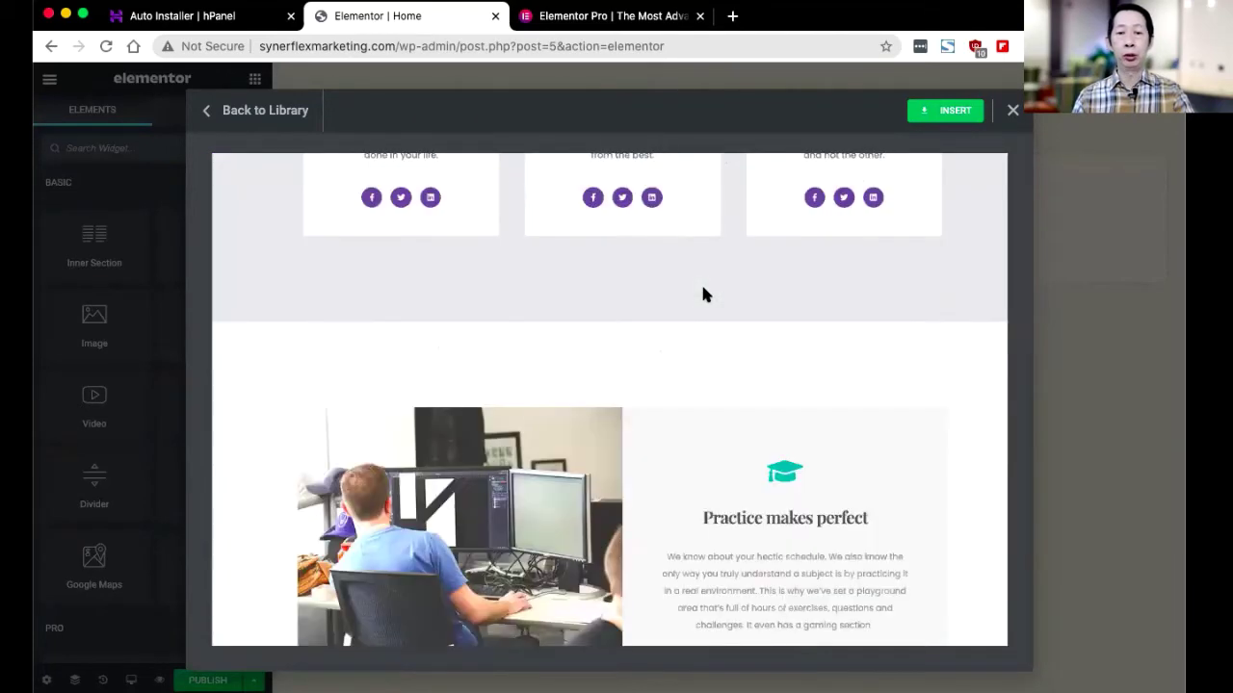
scroll(703, 294, down, 7)
scroll(703, 294, up, 9)
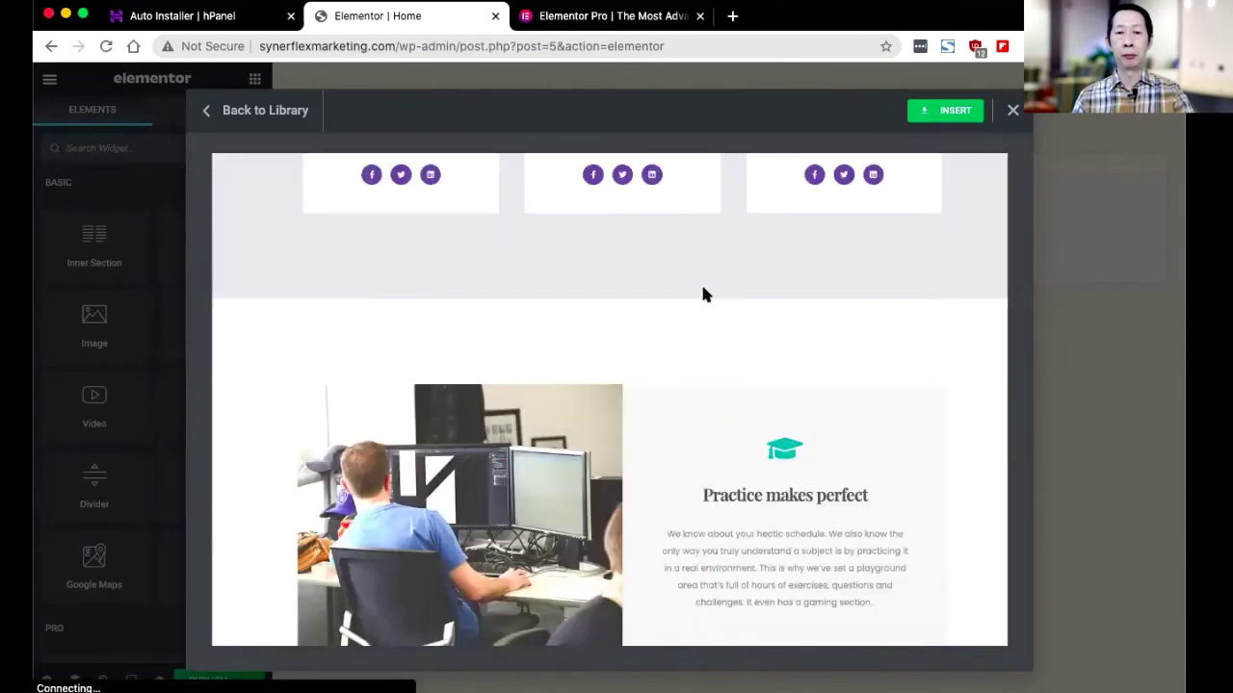
scroll(702, 294, up, 6)
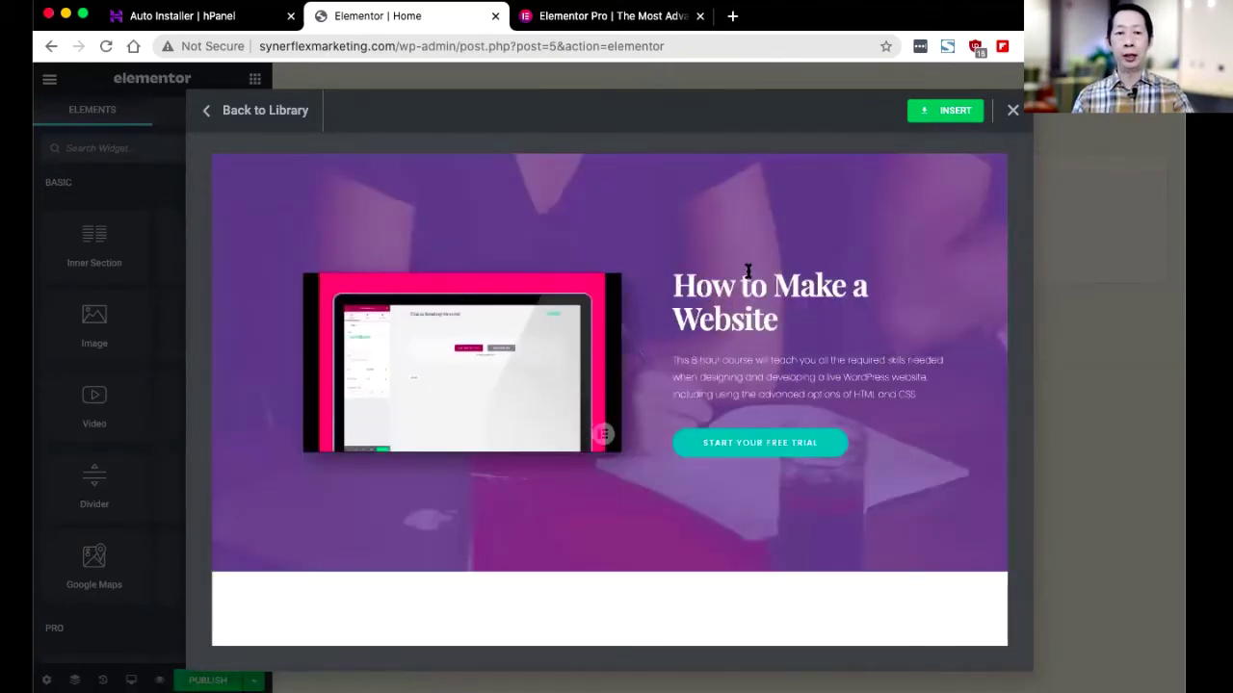
click(953, 111)
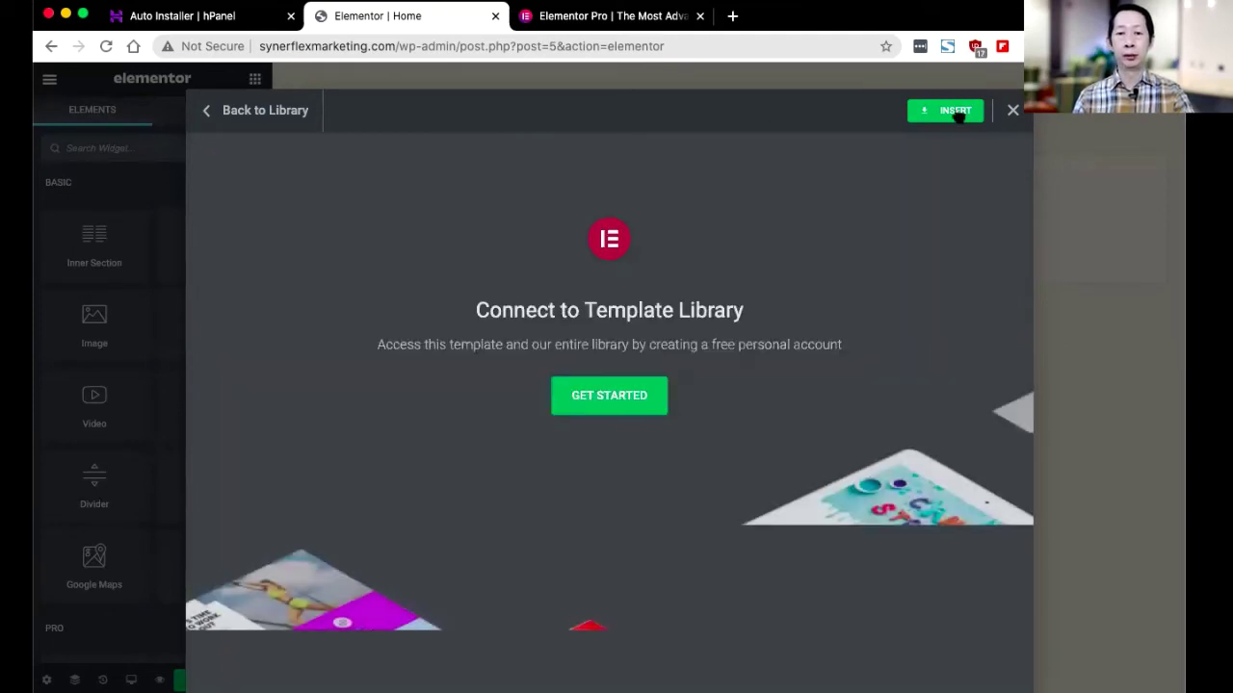
click(604, 401)
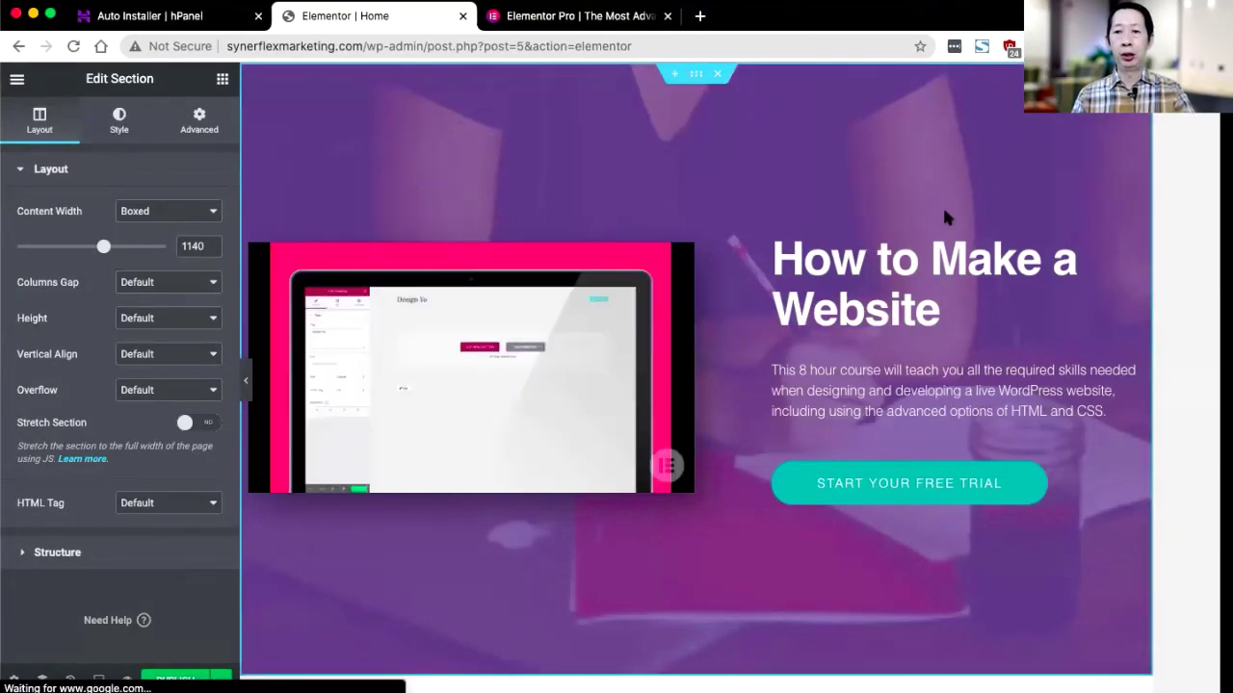
- Examine the inserted Study template on the Home page, from the purple hero section down to the contact and map section
scroll(916, 192, down, 5)
scroll(838, 191, up, 5)
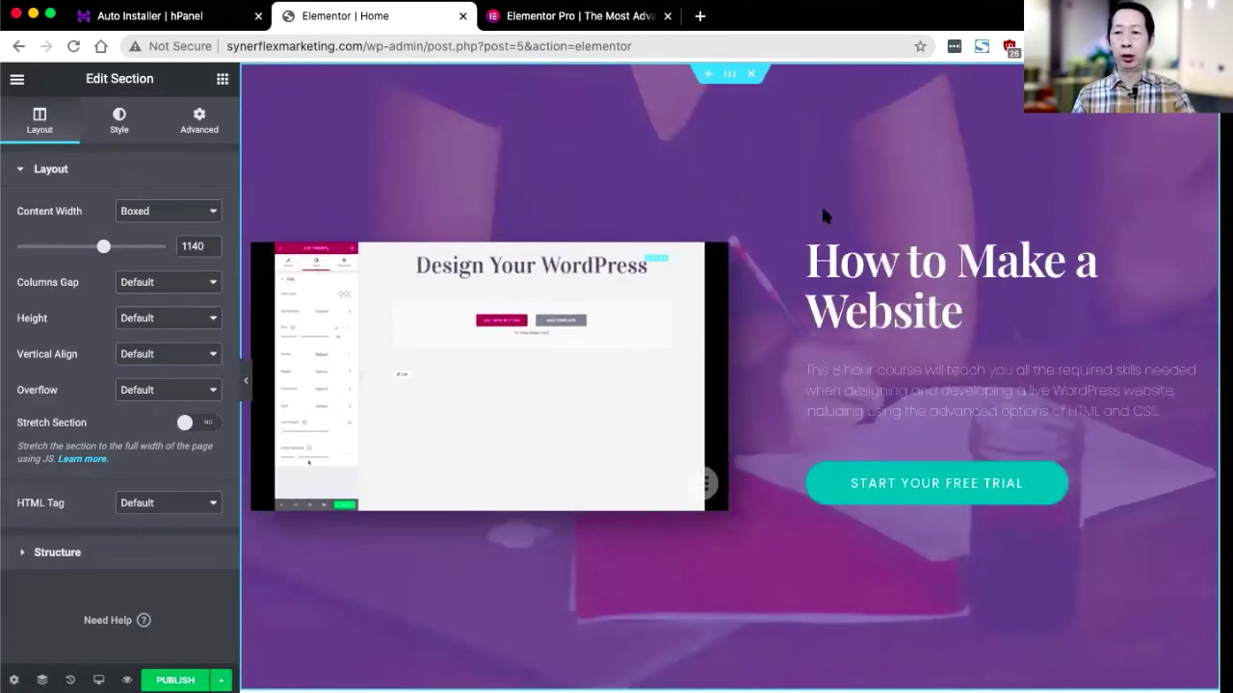
scroll(822, 214, down, 2)
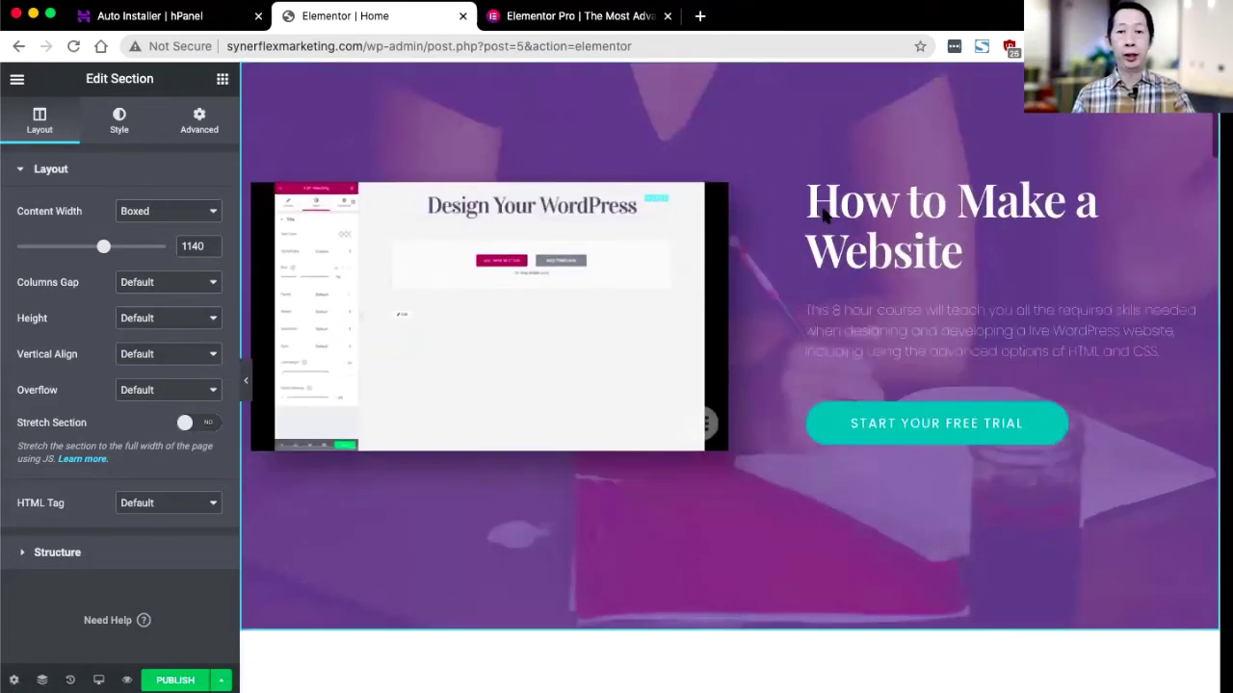
scroll(823, 216, down, 3)
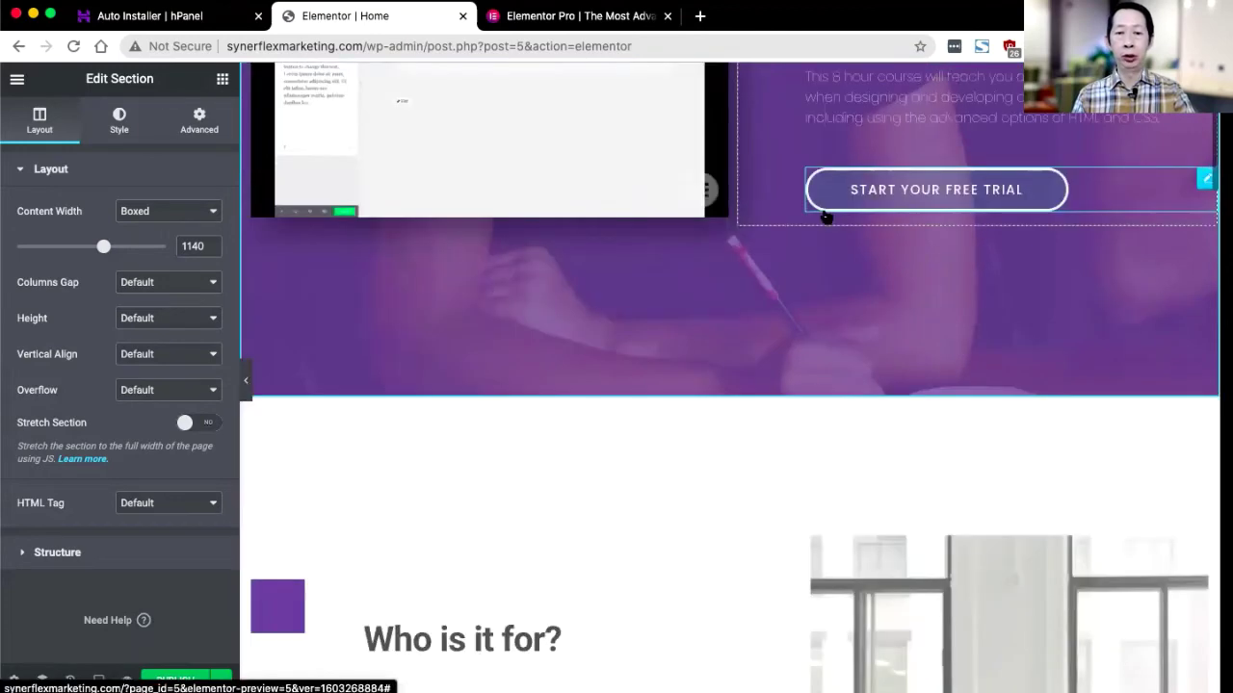
scroll(486, 332, down, 5)
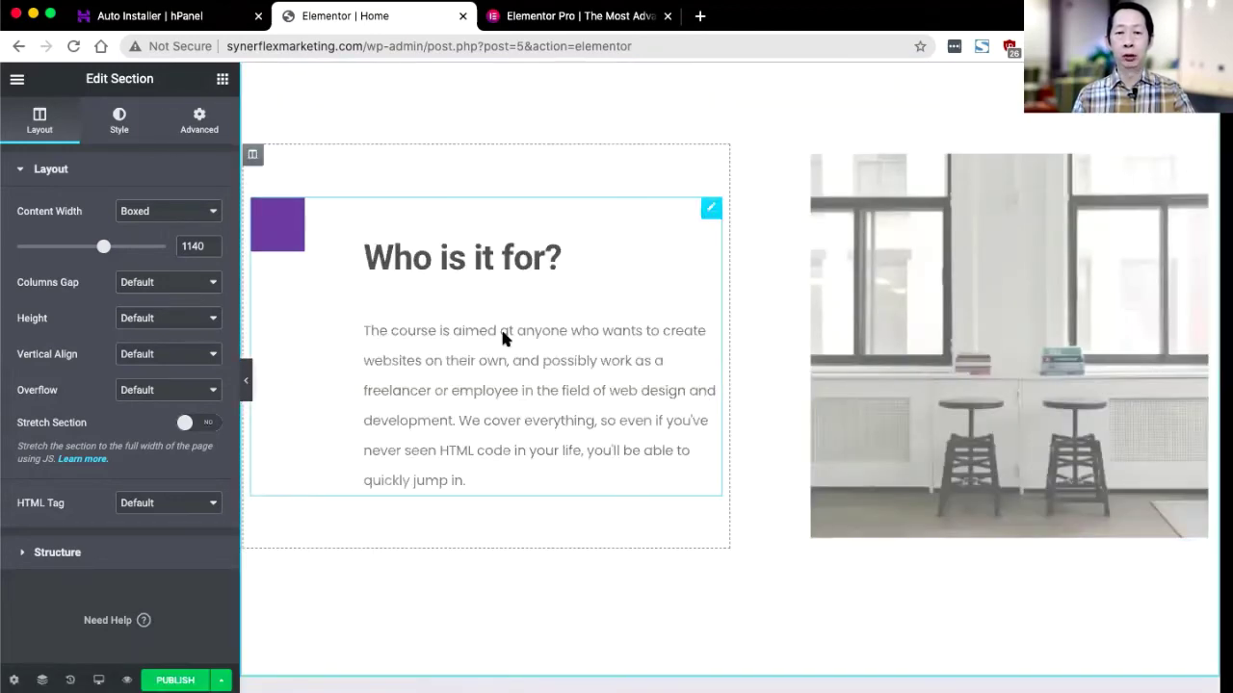
scroll(502, 337, down, 4)
scroll(502, 337, down, 4)
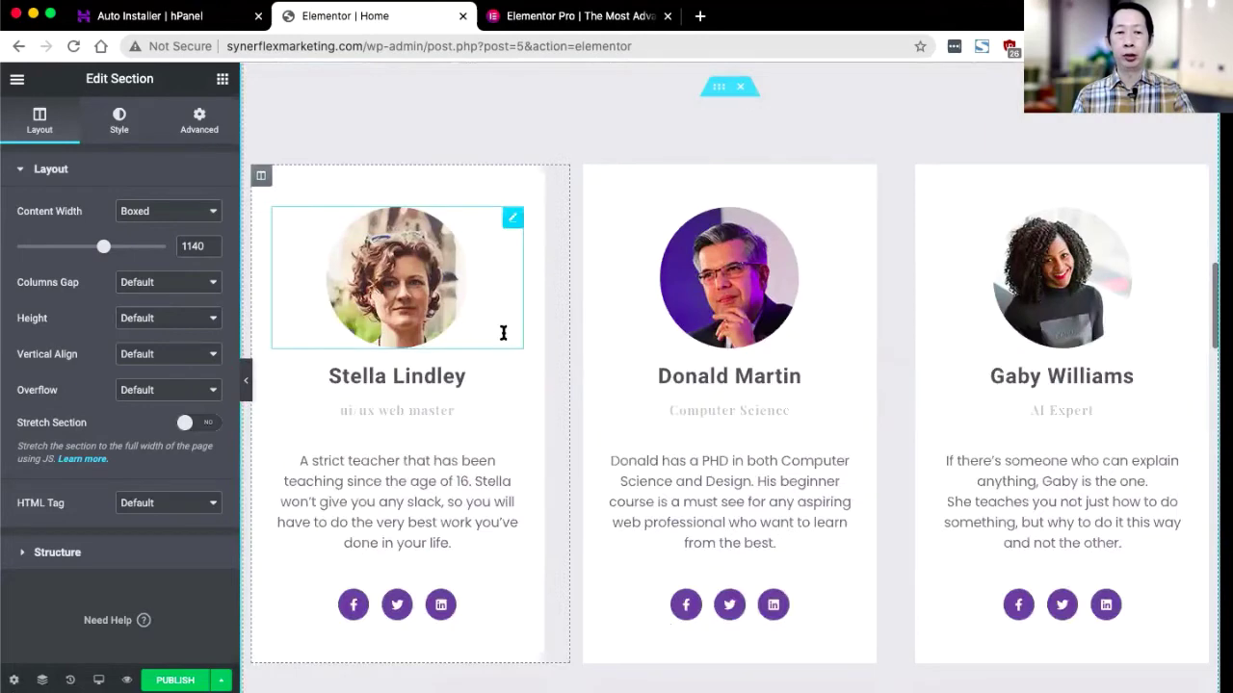
scroll(503, 334, down, 4)
scroll(502, 338, down, 4)
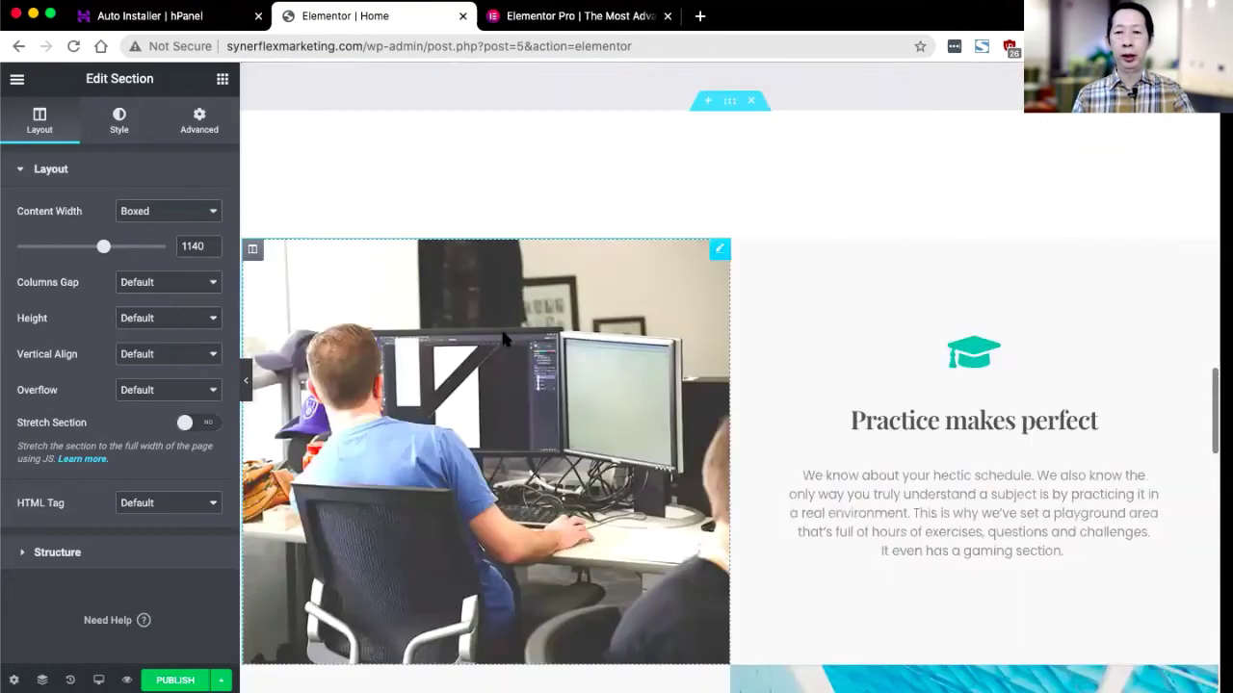
scroll(503, 337, down, 7)
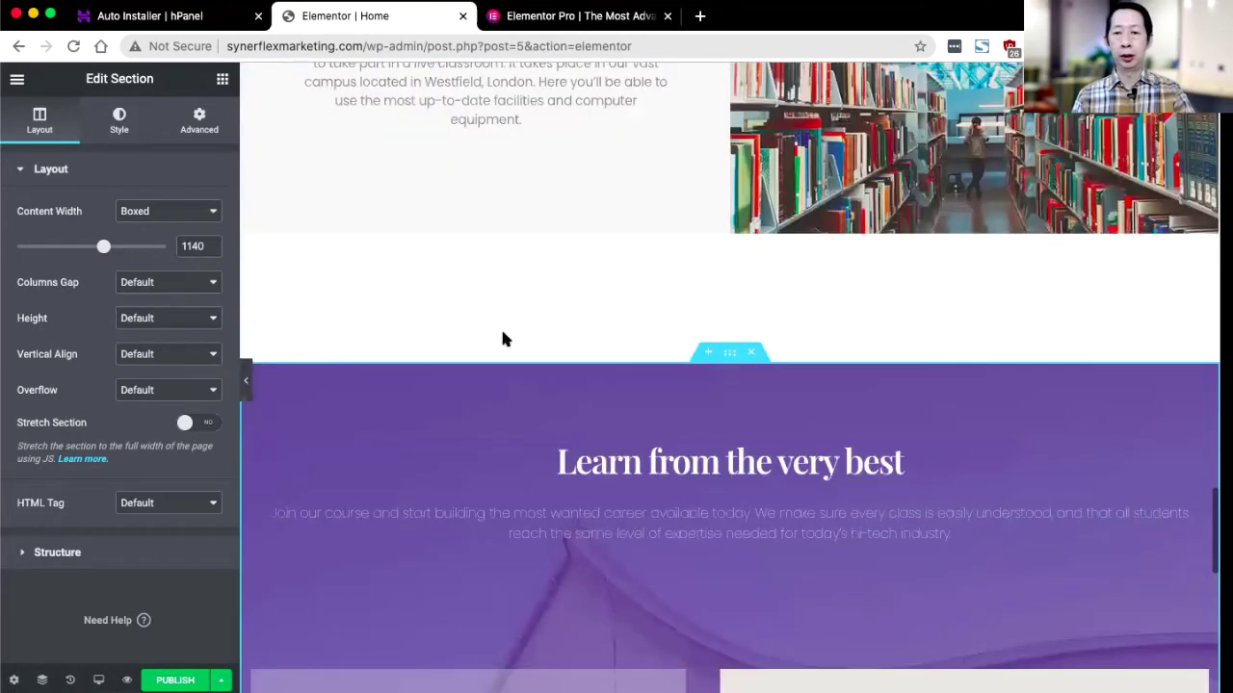
scroll(503, 333, down, 9)
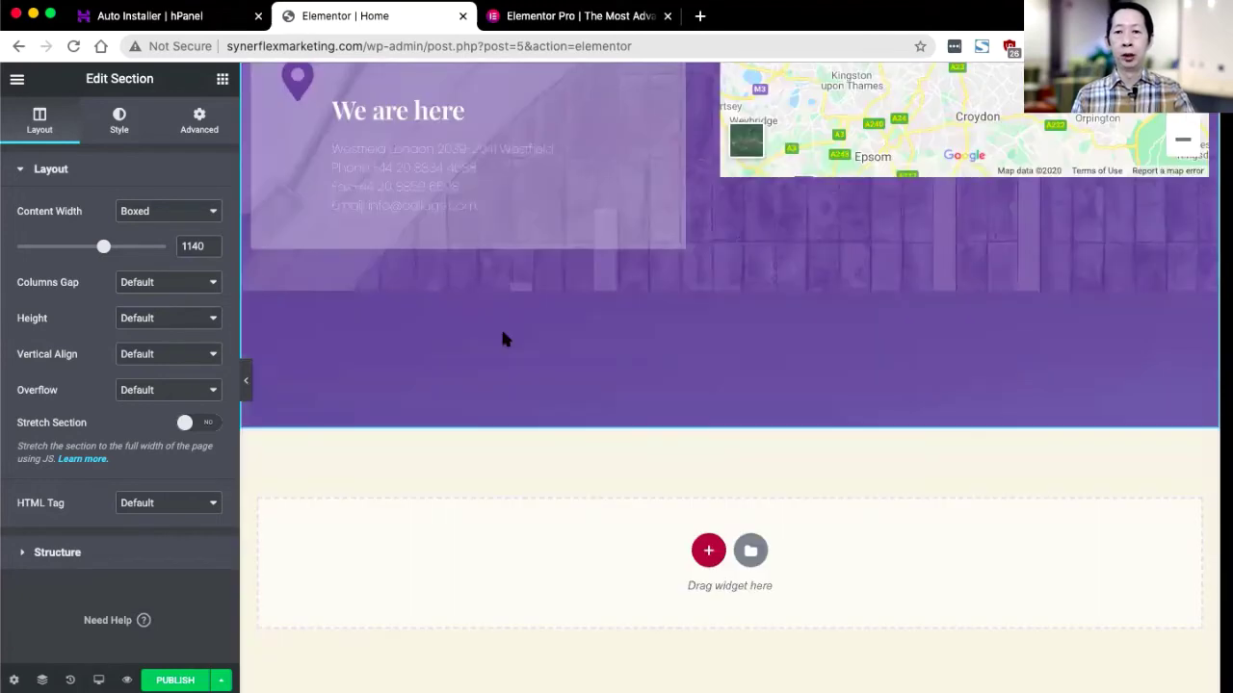
scroll(503, 338, up, 15)
scroll(503, 338, up, 8)
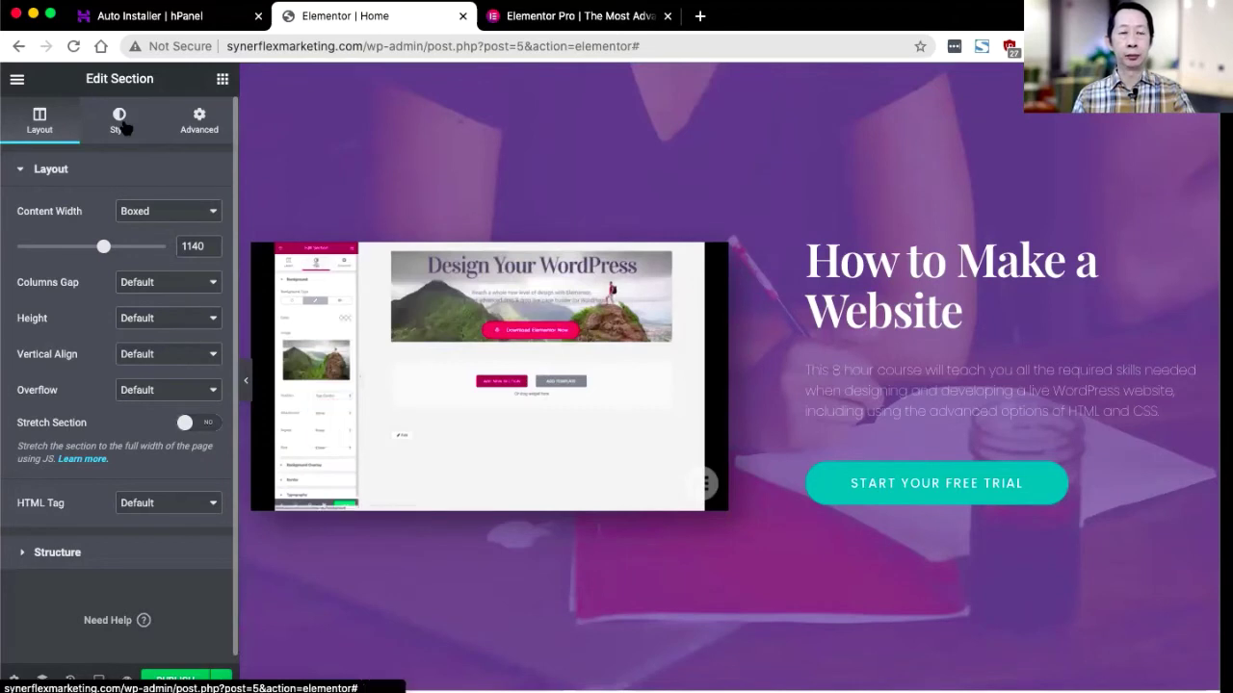
- View the hero section's background style settings and open the background image chooser, closing it without choosing an image
click(119, 121)
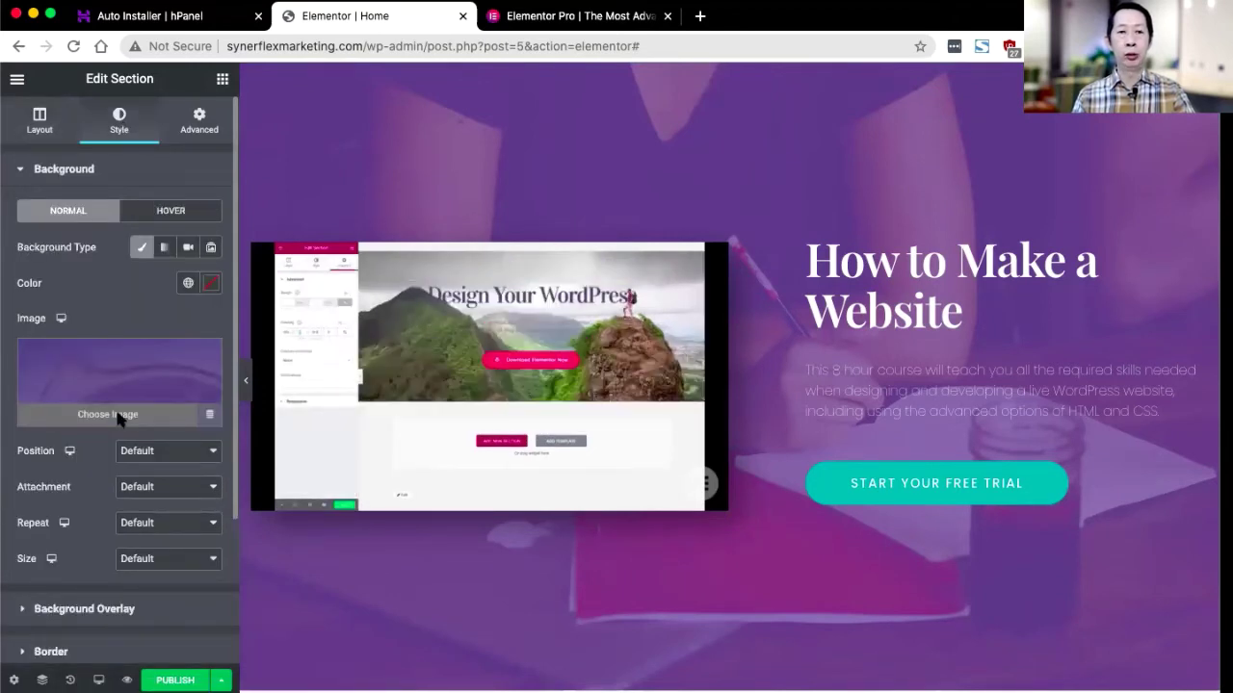
click(119, 416)
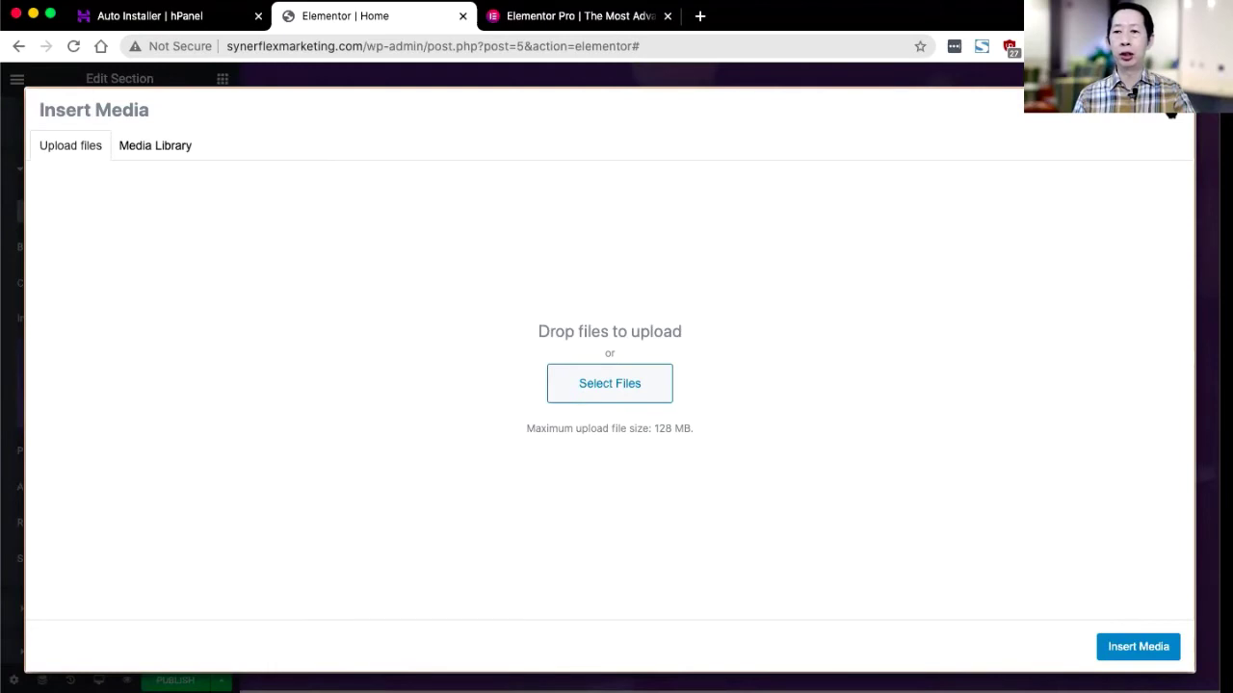
key(Escape)
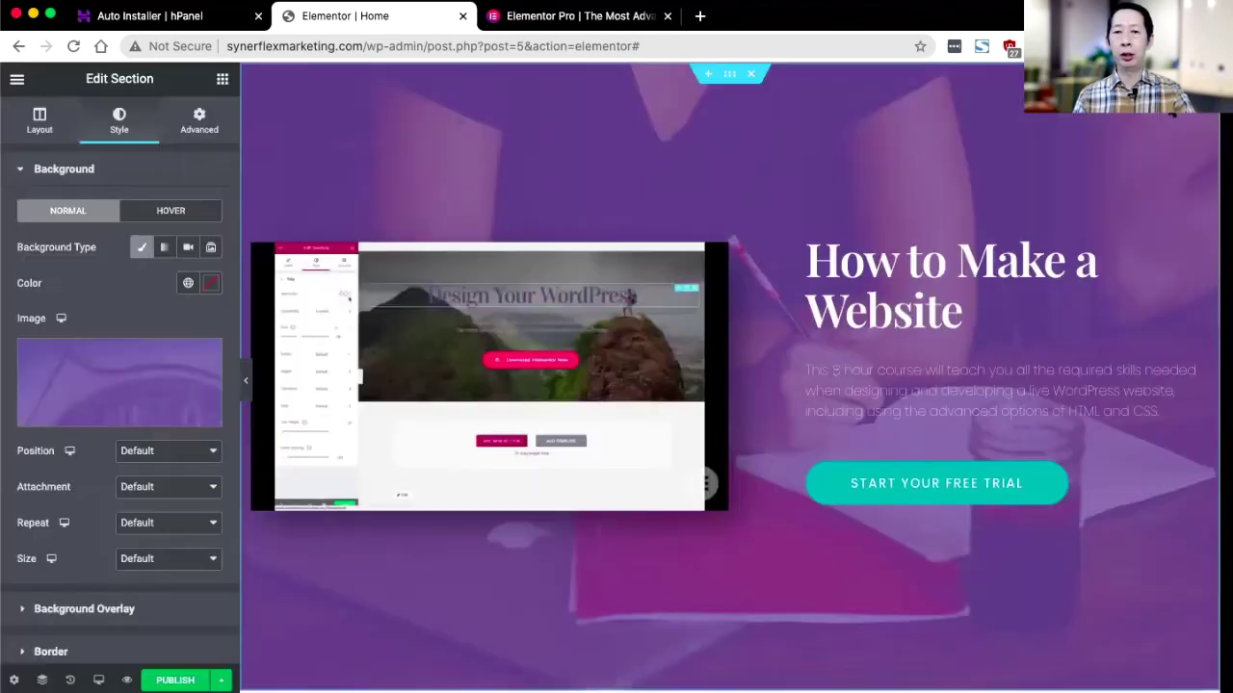
- Extend the hero heading's title so it reads "How to Make a Website wth WP"
click(908, 273)
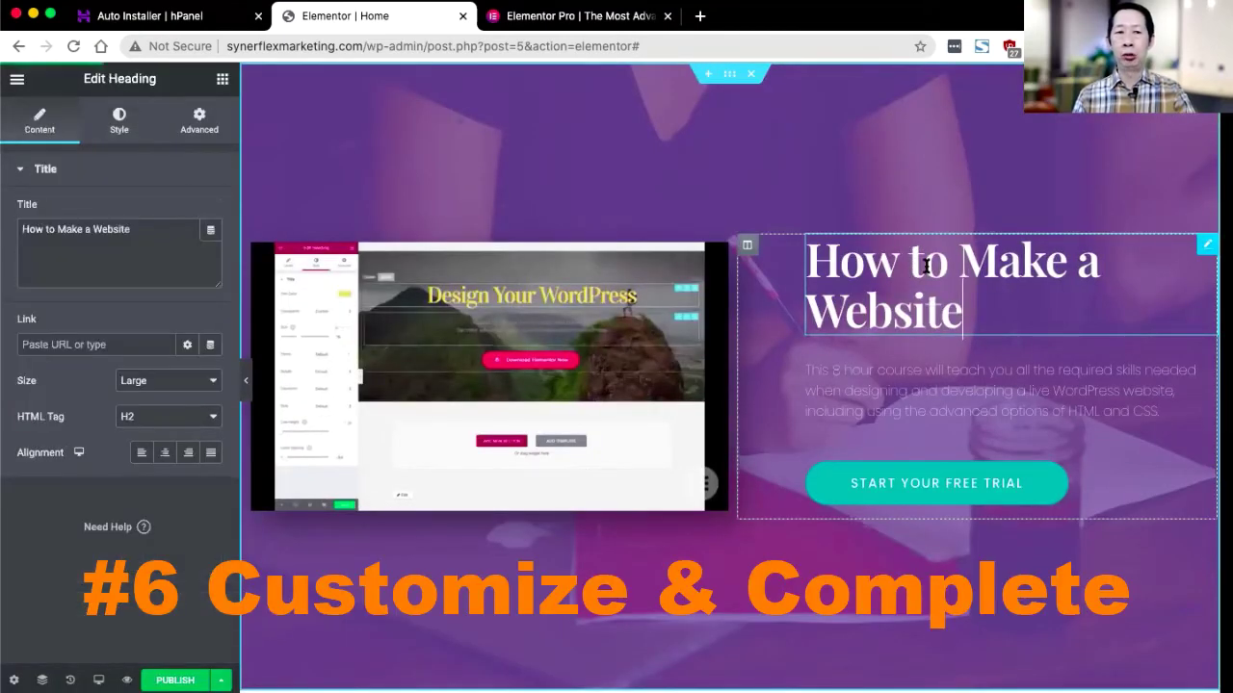
click(161, 234)
text(wth )
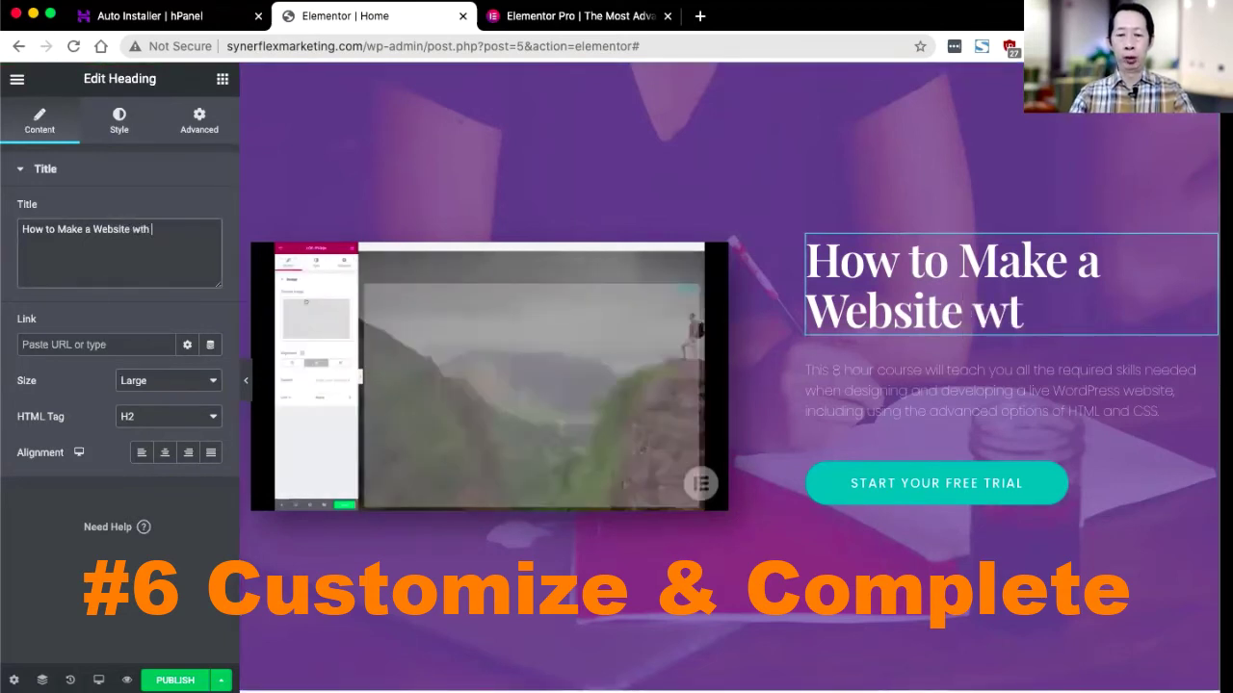
text(WP)
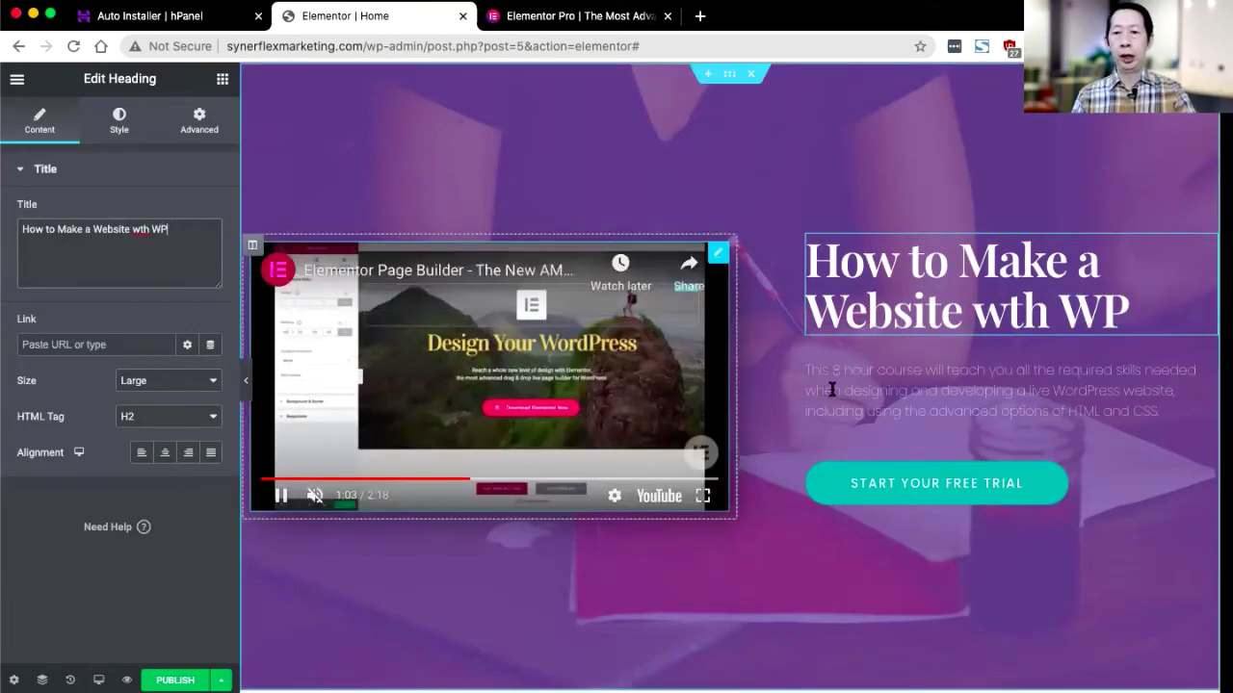
- Replace the whole course description paragraph below the hero heading with "Website building tutorial"
click(831, 389)
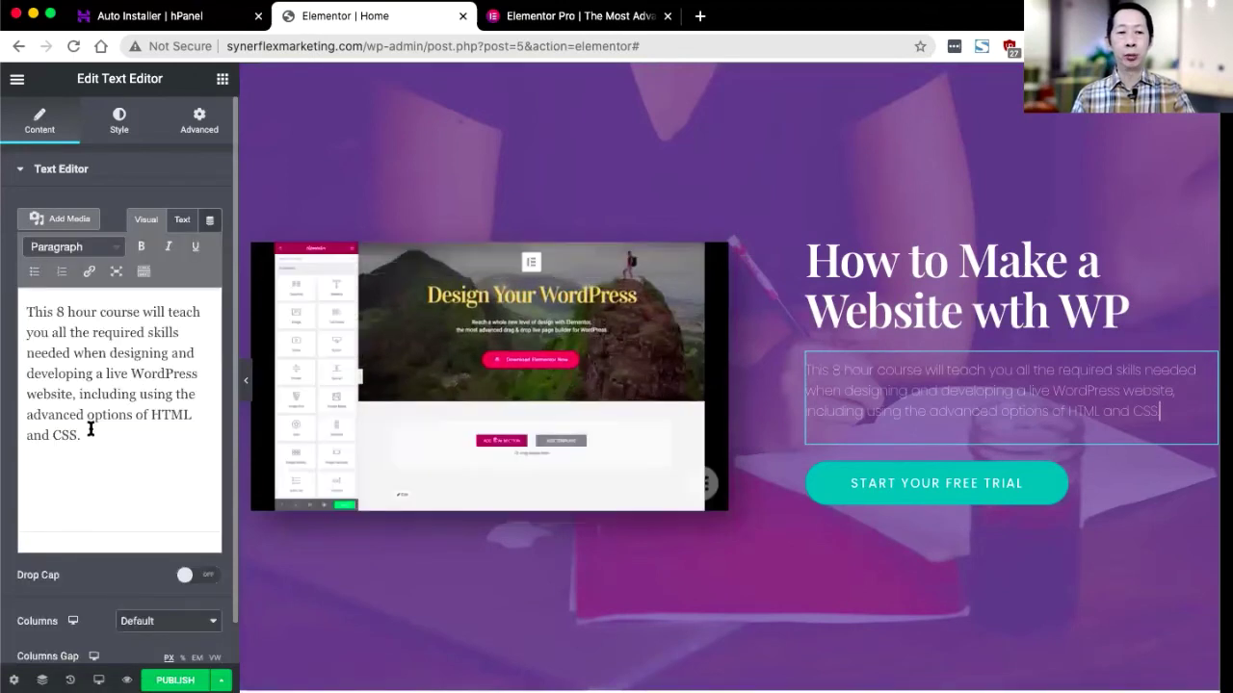
drag(91, 435, 65, 414)
drag(24, 306, 24, 306)
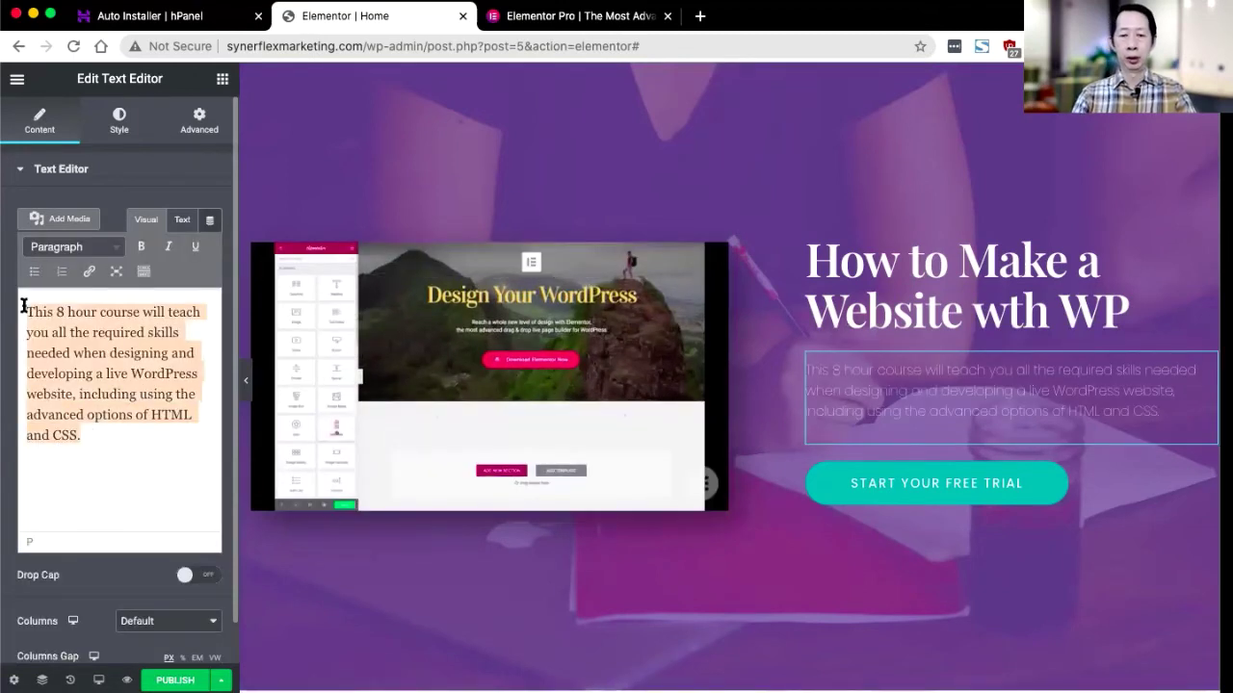
text(We)
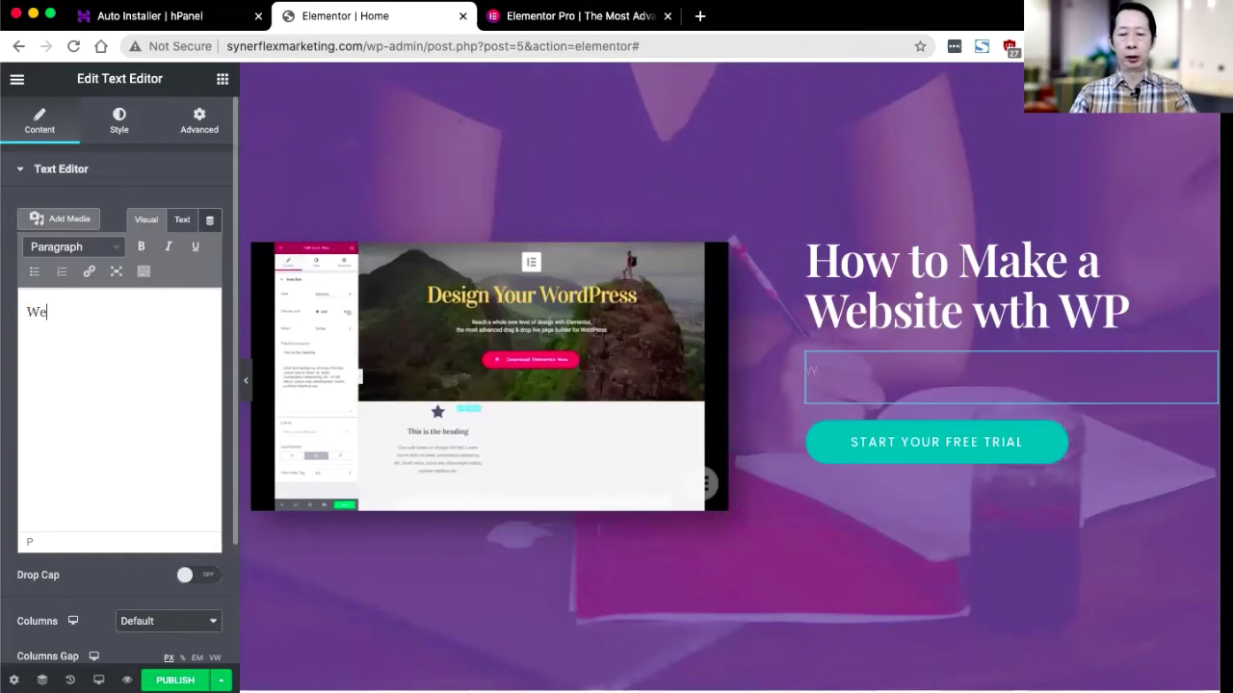
text(bsite b)
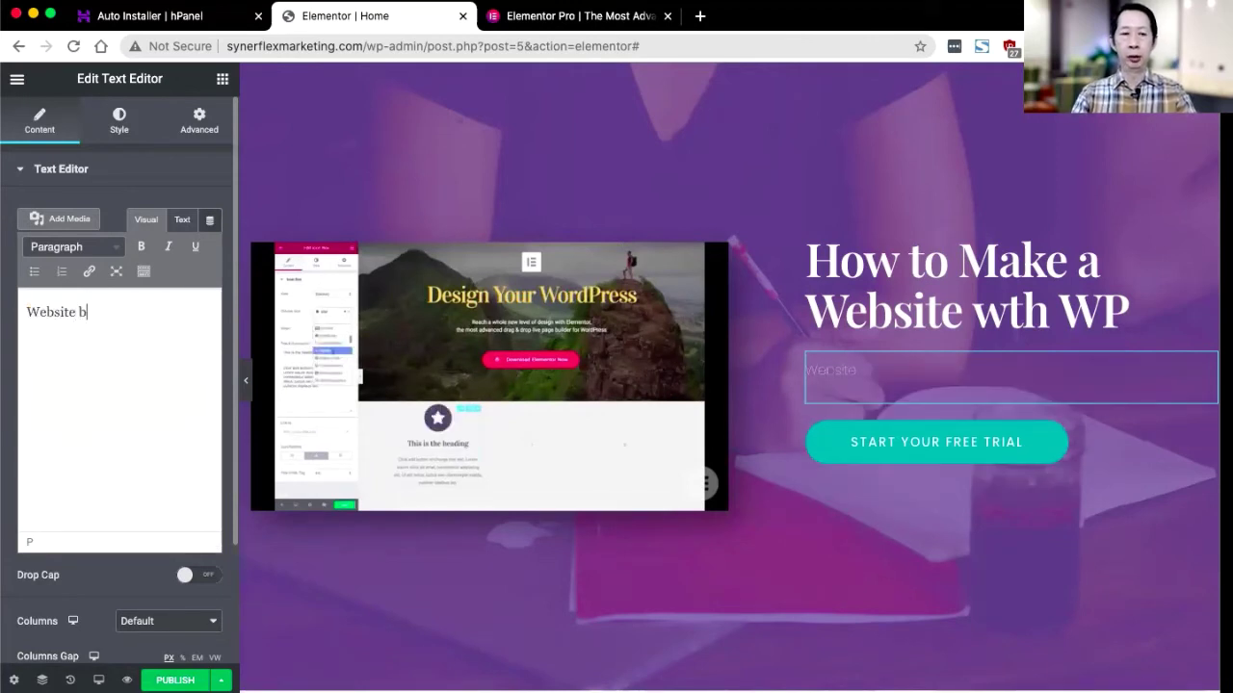
text(uilding)
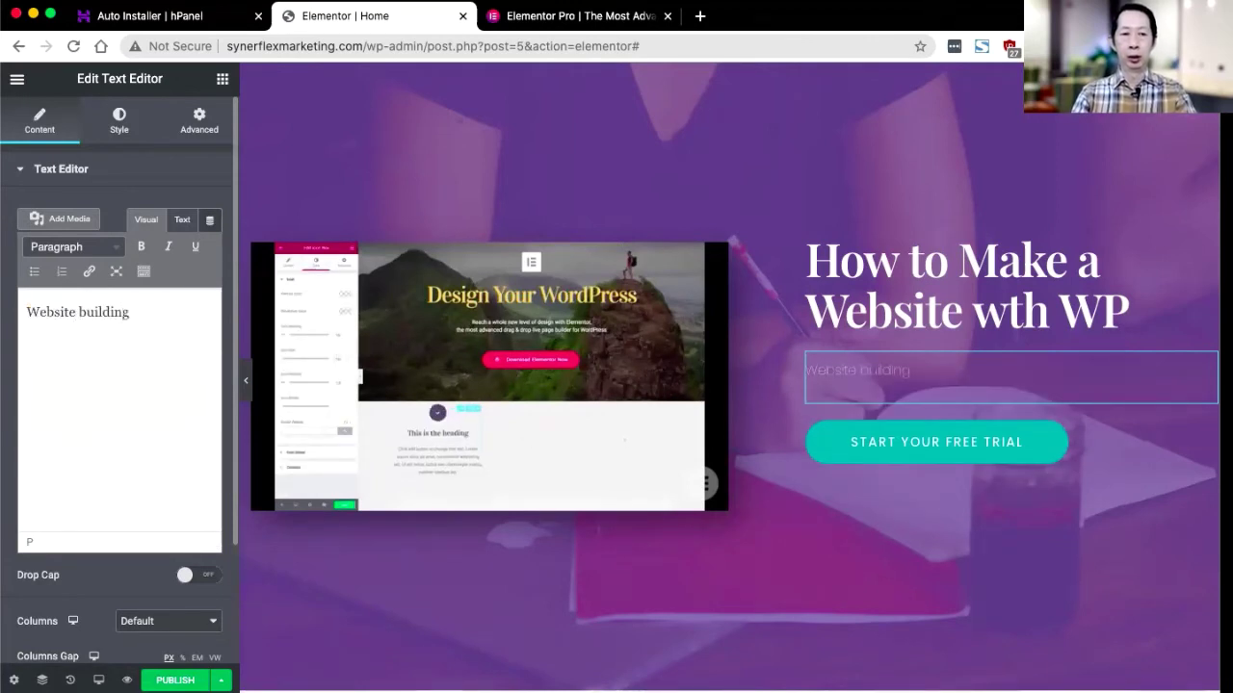
text( tuo)
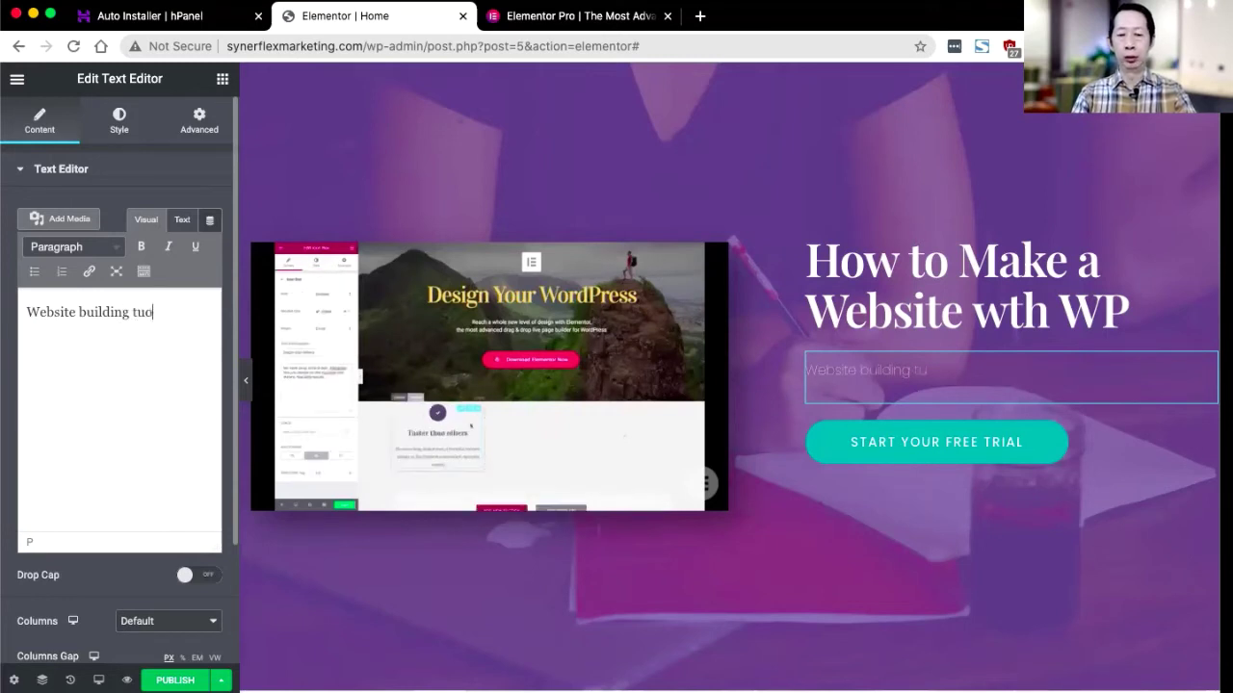
key(BackSpace)
text(torial)
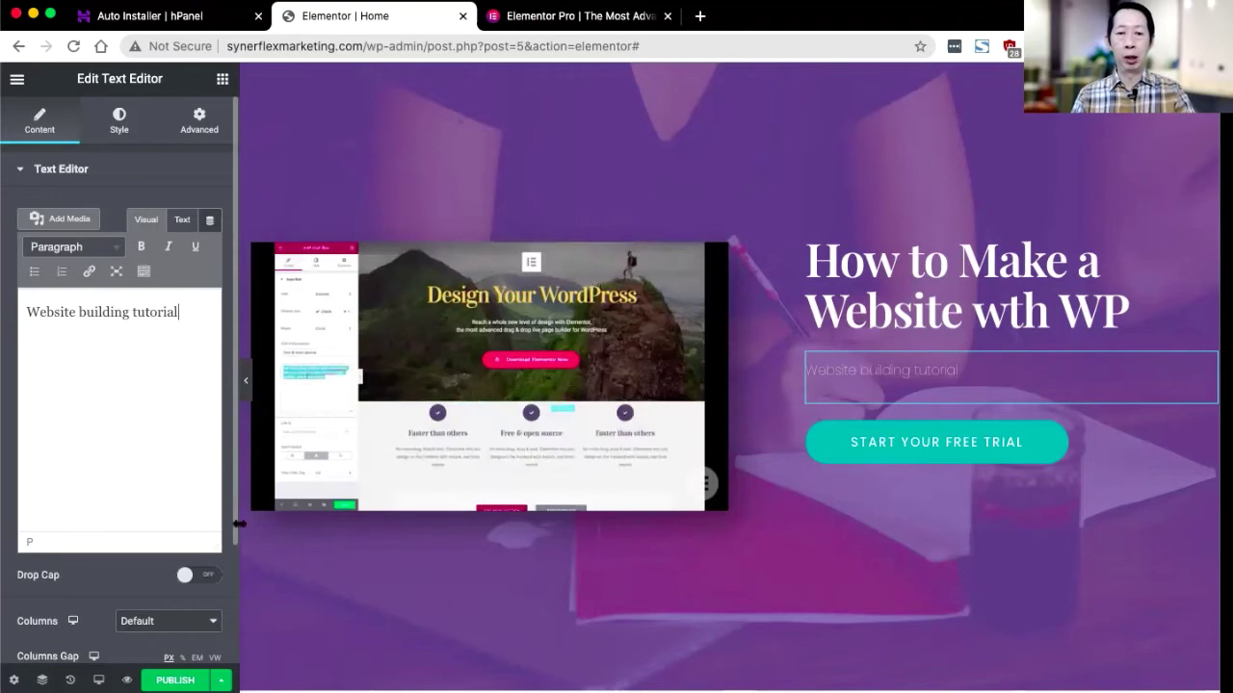
- Open the hero video widget for editing and check its available video sources, keeping YouTube selected
scroll(557, 591, down, 2)
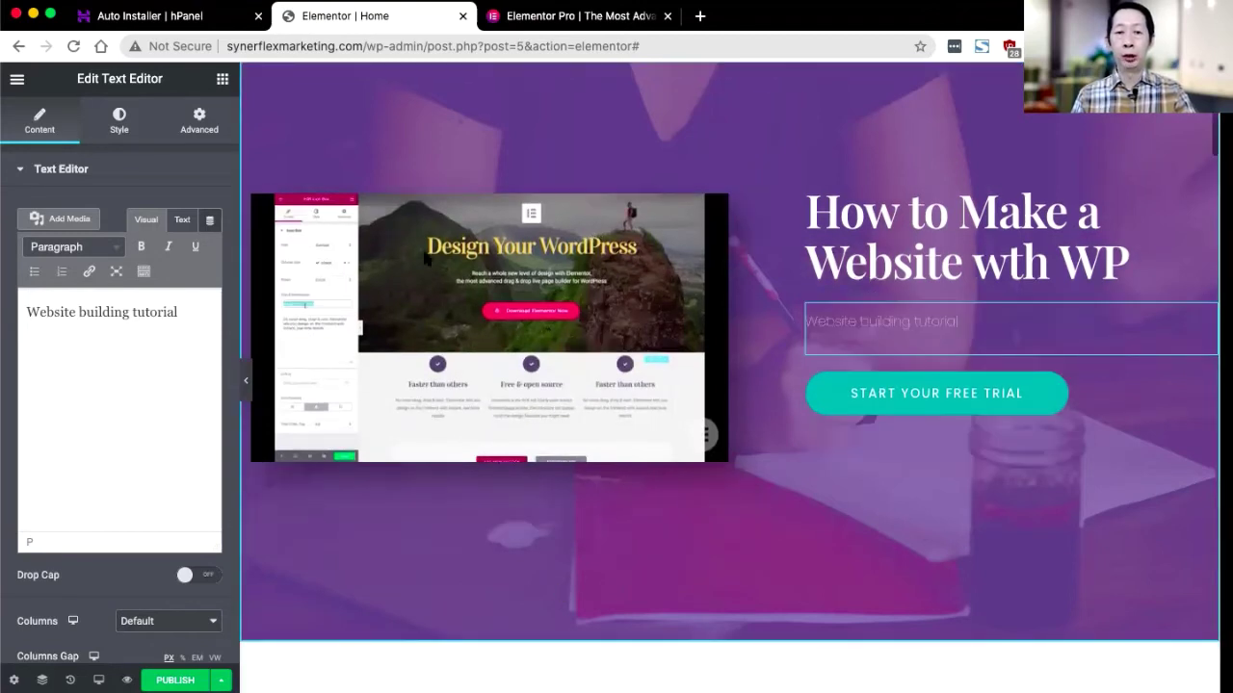
scroll(424, 253, down, 1)
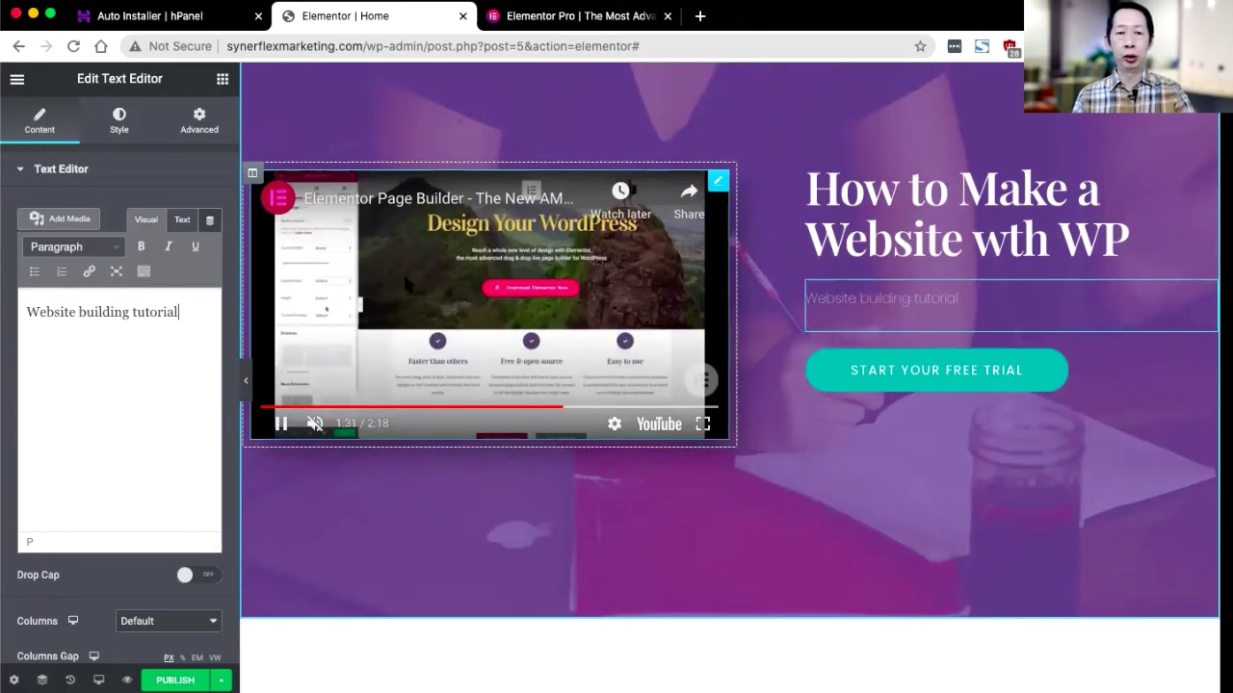
click(406, 281)
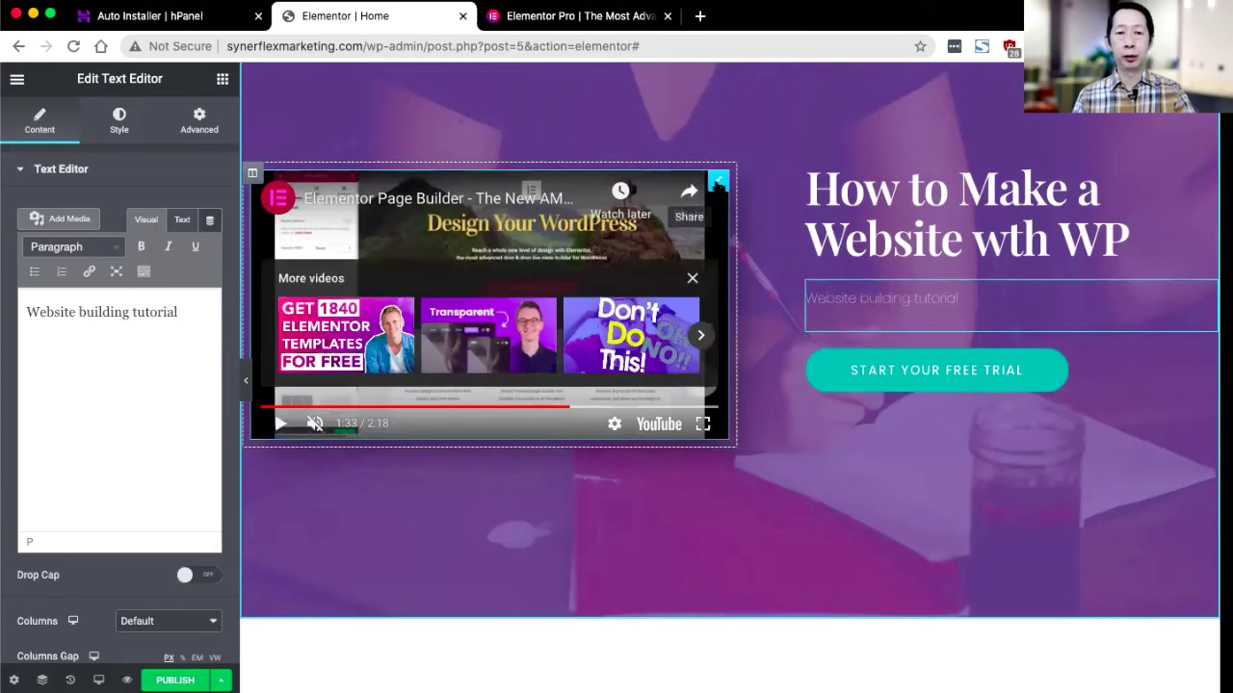
click(717, 183)
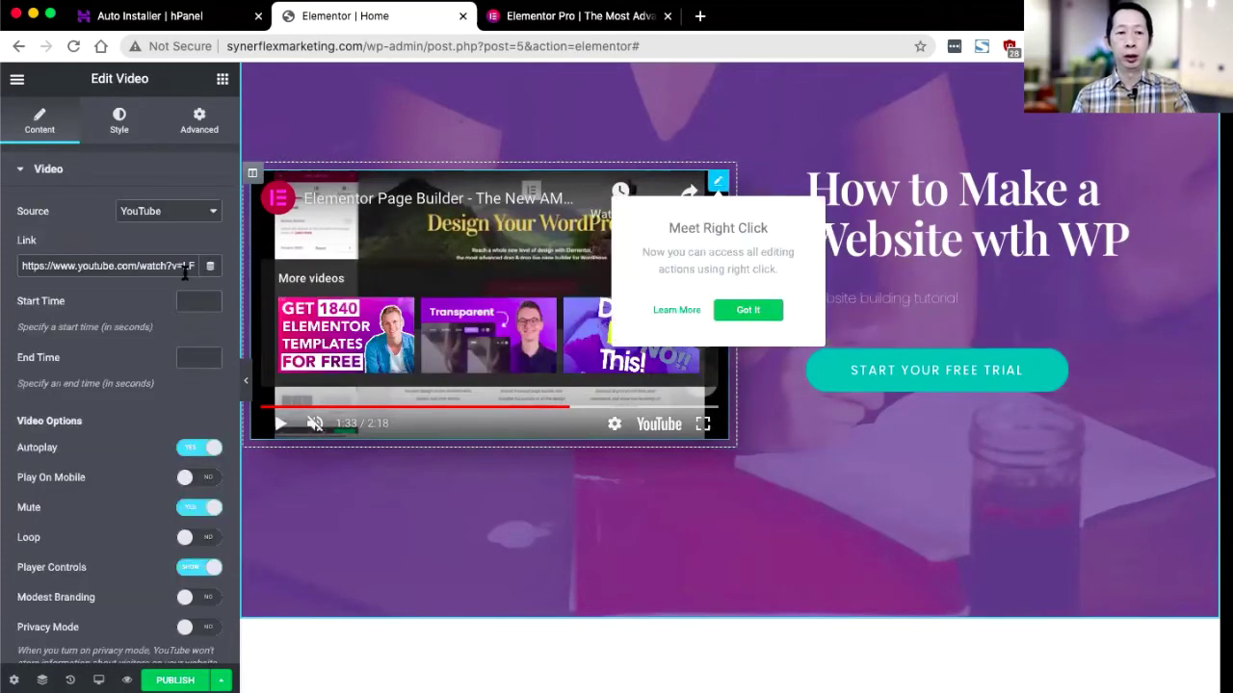
click(175, 214)
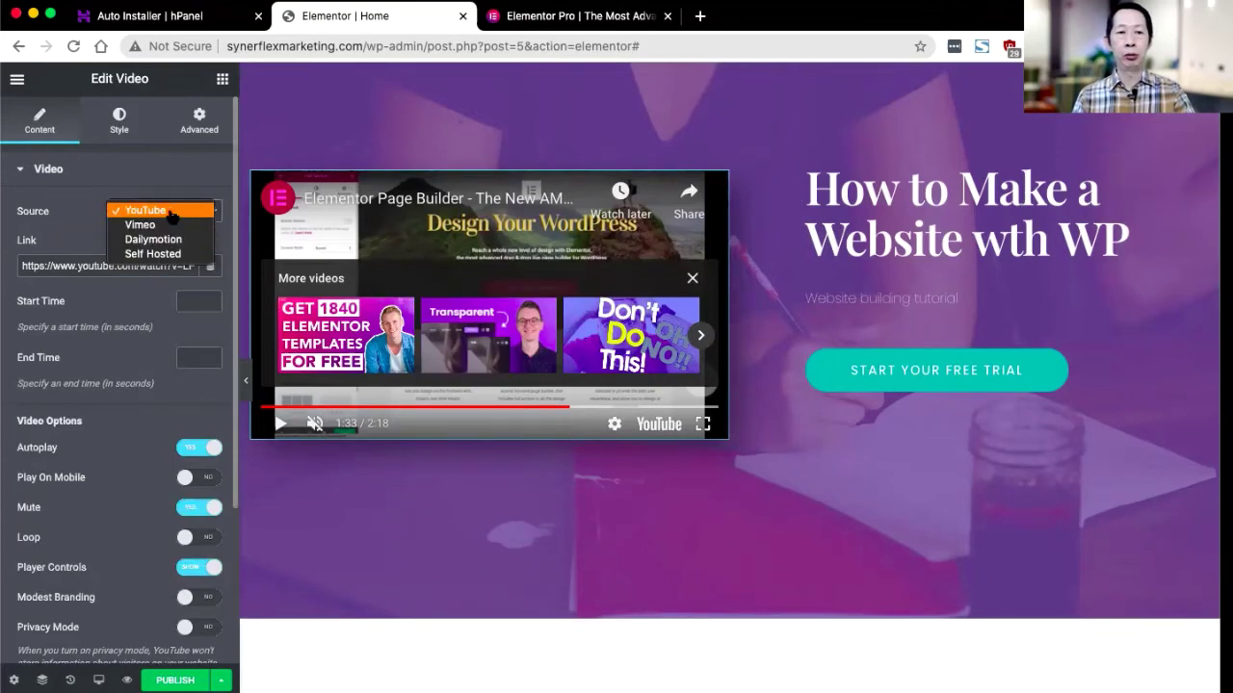
click(172, 212)
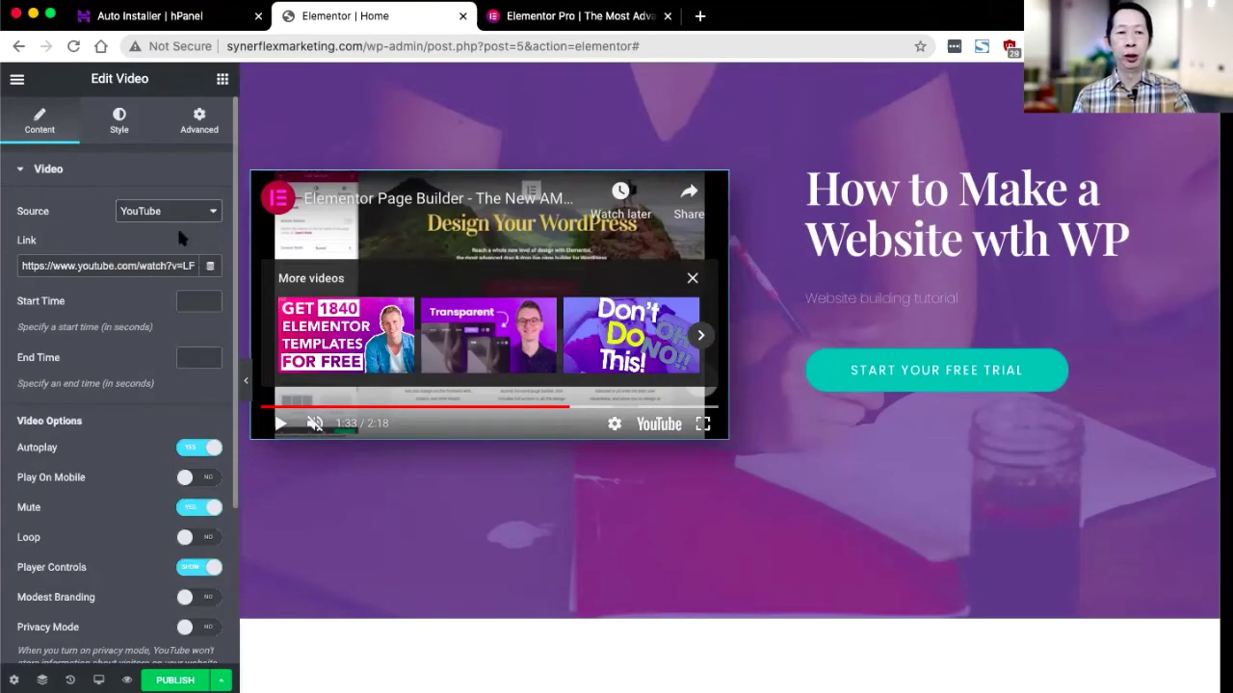
- Turn off autoplay for the hero section's YouTube video
triple_click(136, 266)
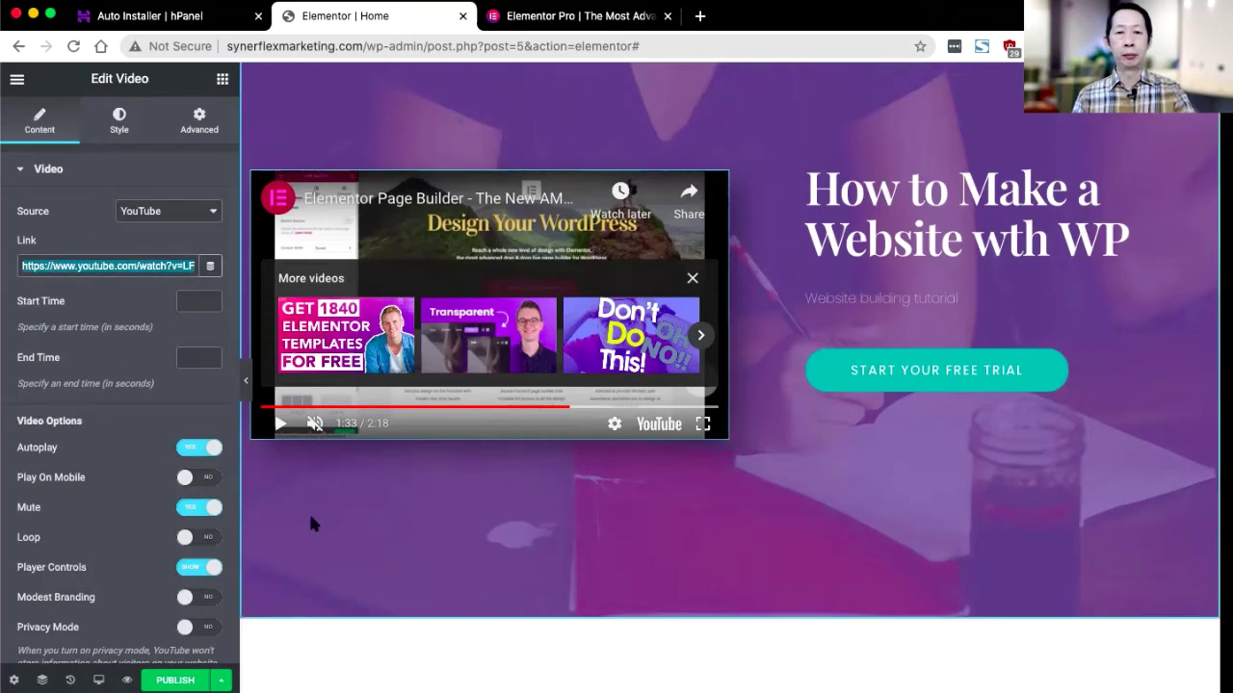
scroll(53, 470, down, 3)
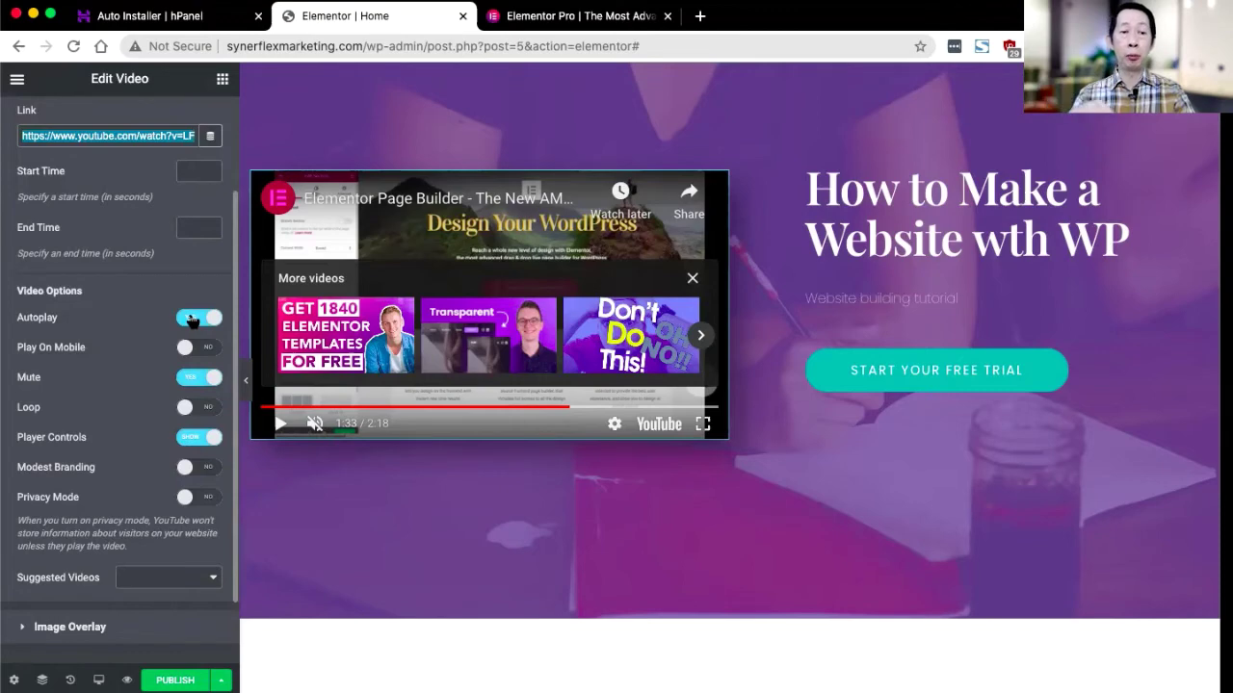
click(191, 319)
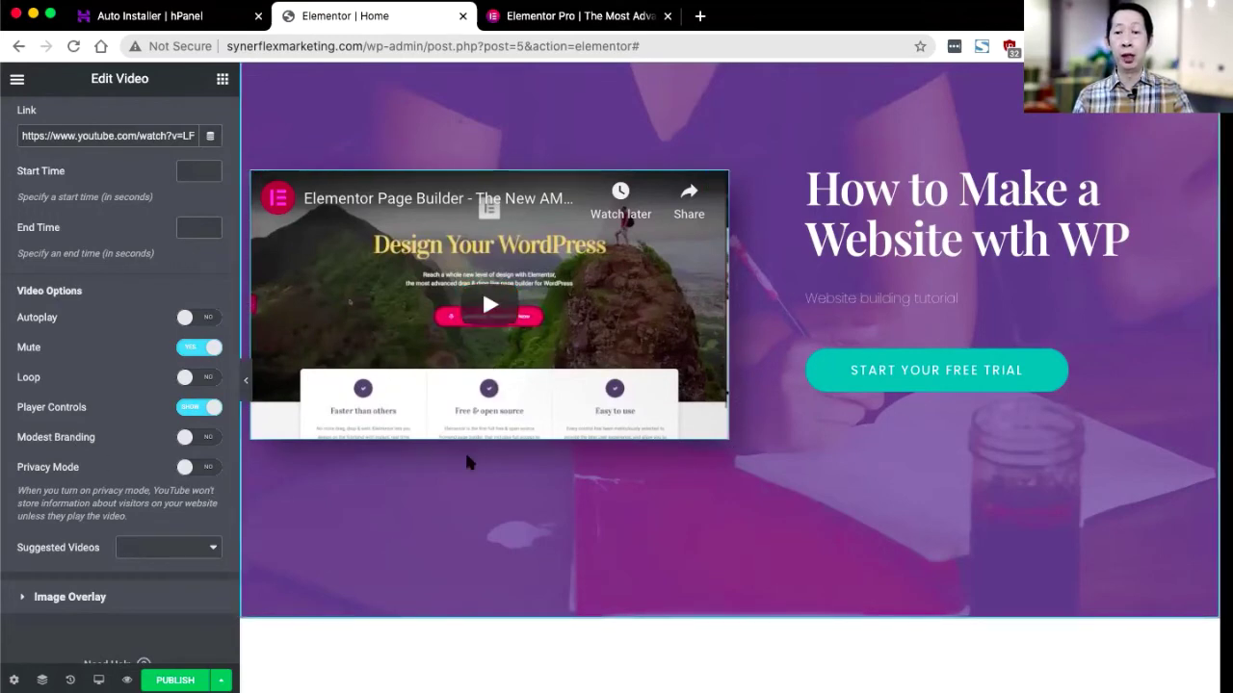
- Delete the whole "Our Teaching Team" section from the page
scroll(464, 450, down, 5)
scroll(467, 458, down, 5)
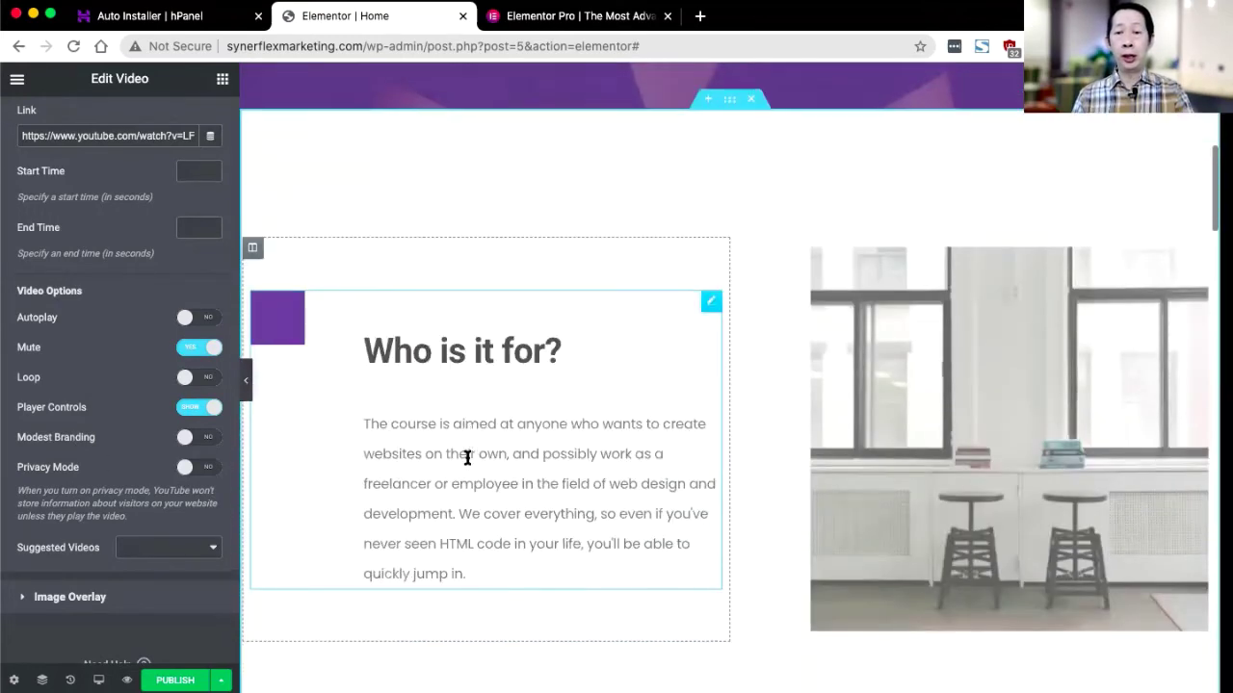
scroll(466, 464, down, 3)
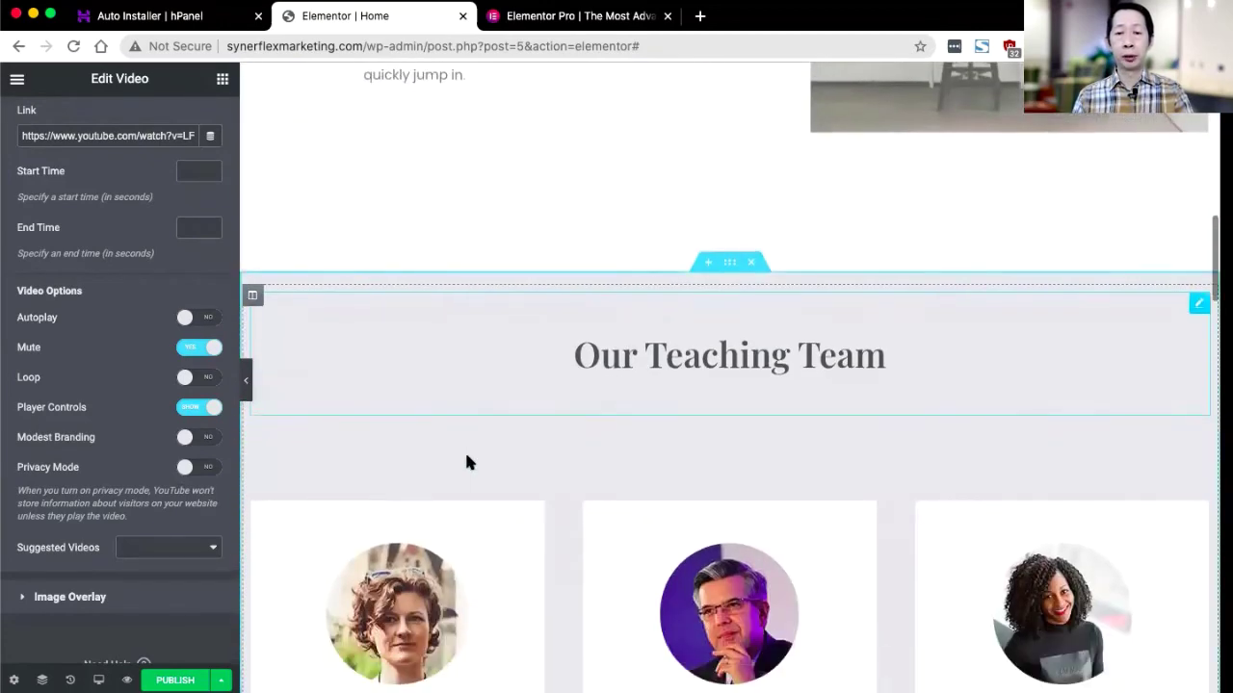
scroll(466, 463, up, 1)
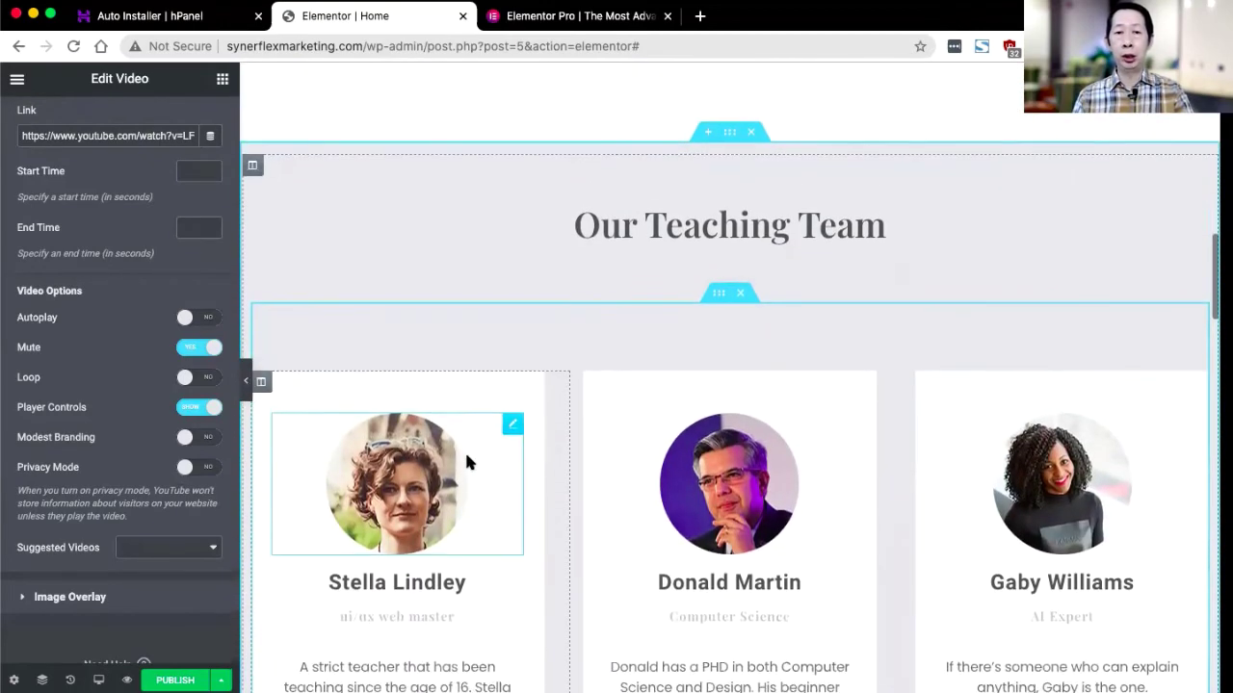
click(752, 136)
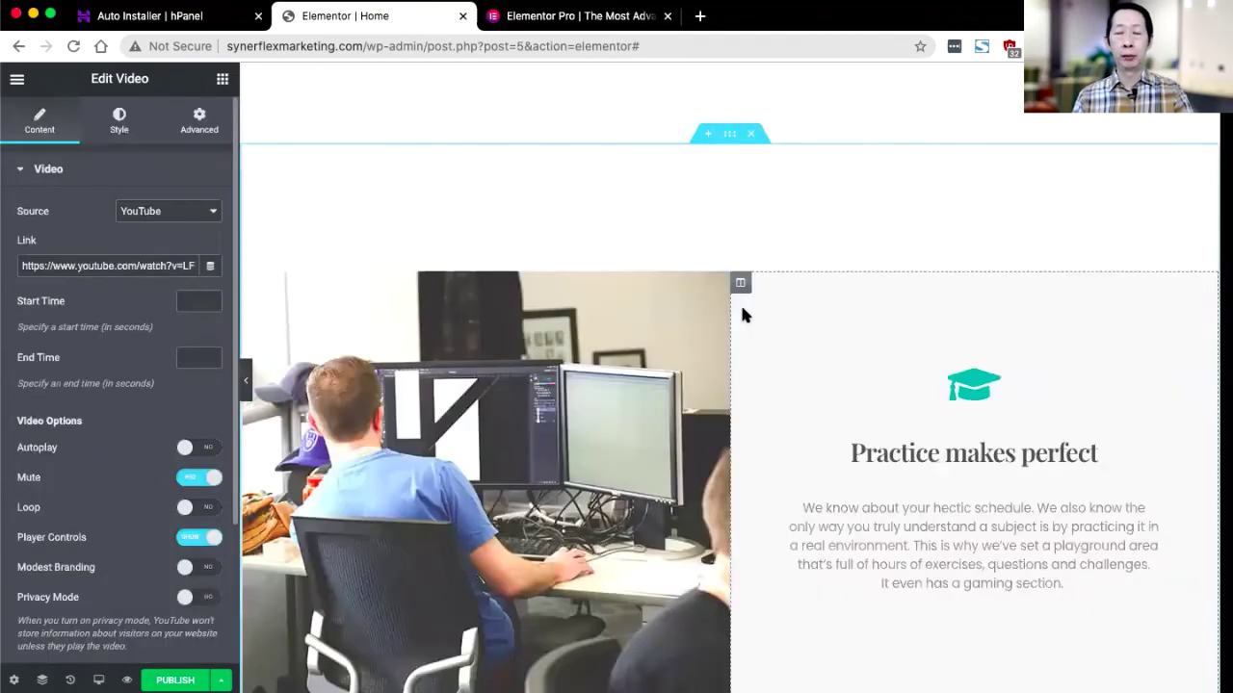
- Insert a new single-column section between the "Who is it for?" and "Practice makes perfect" sections
scroll(674, 300, up, 5)
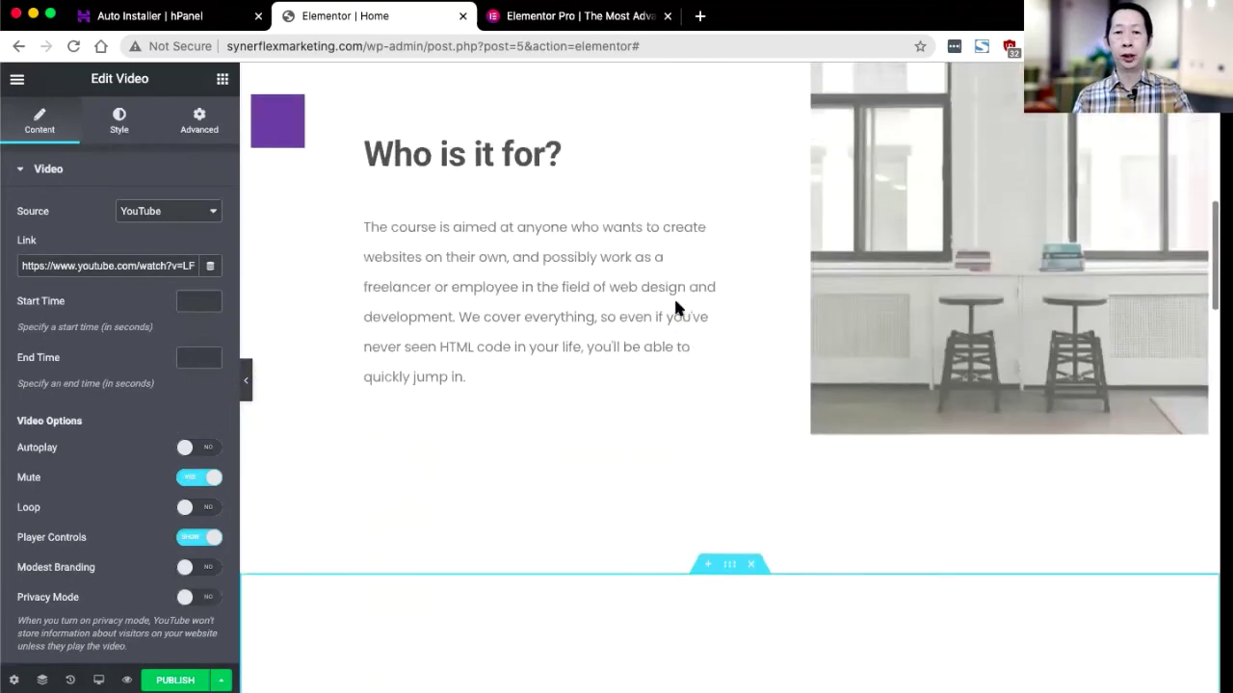
scroll(676, 303, down, 6)
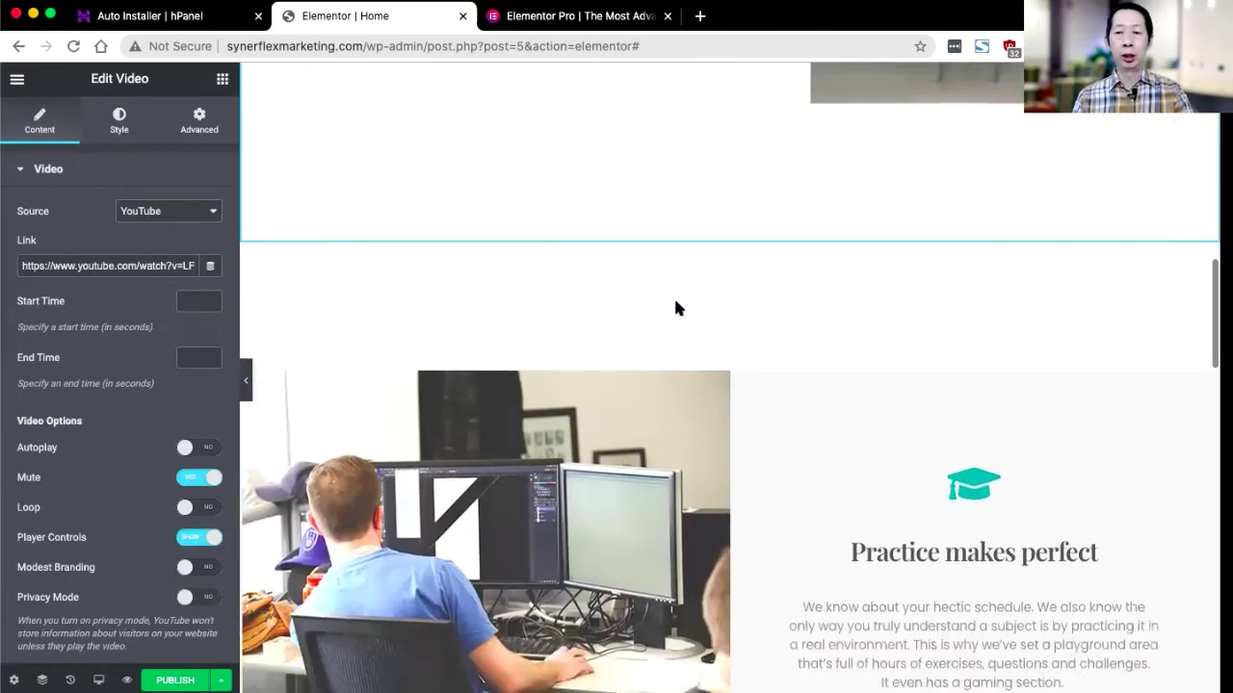
scroll(676, 306, up, 3)
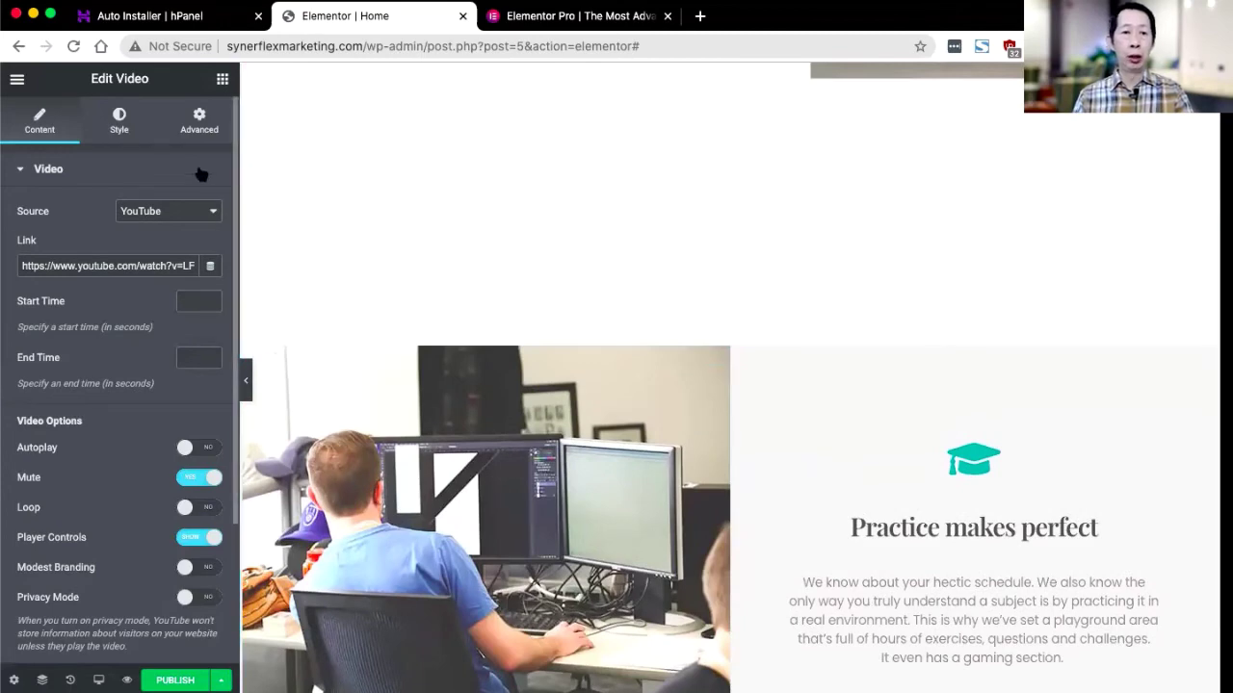
click(222, 81)
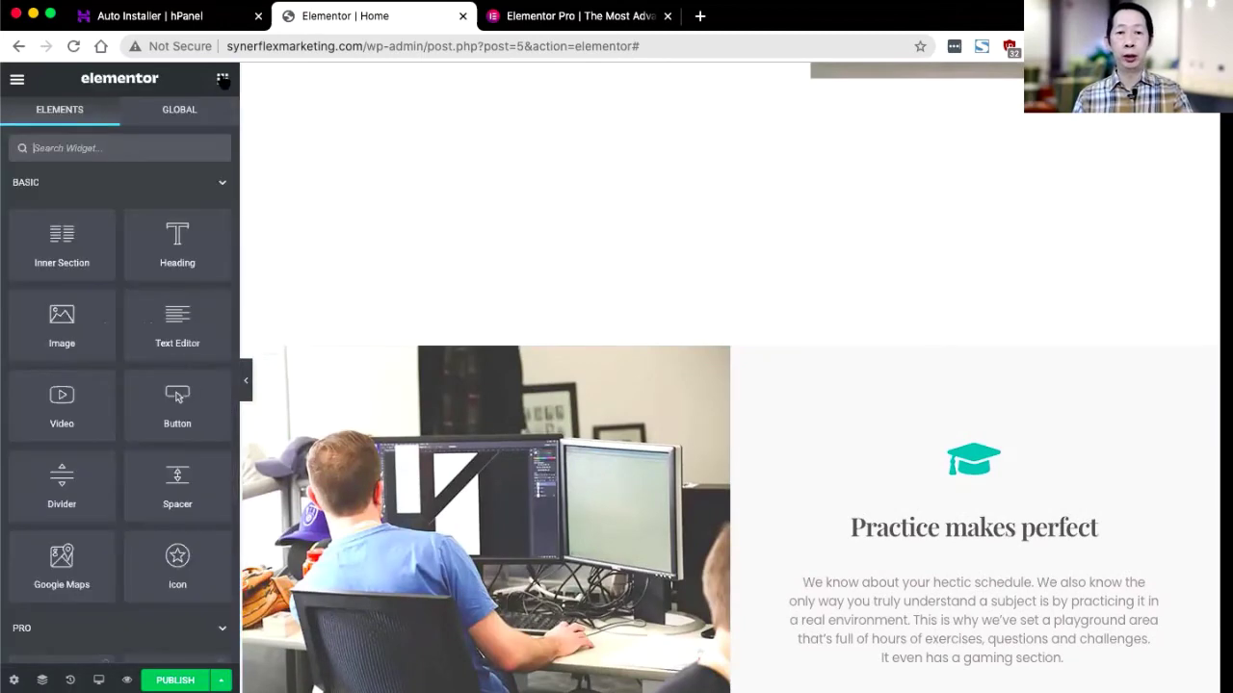
scroll(620, 258, up, 3)
scroll(620, 258, down, 1)
scroll(621, 258, up, 2)
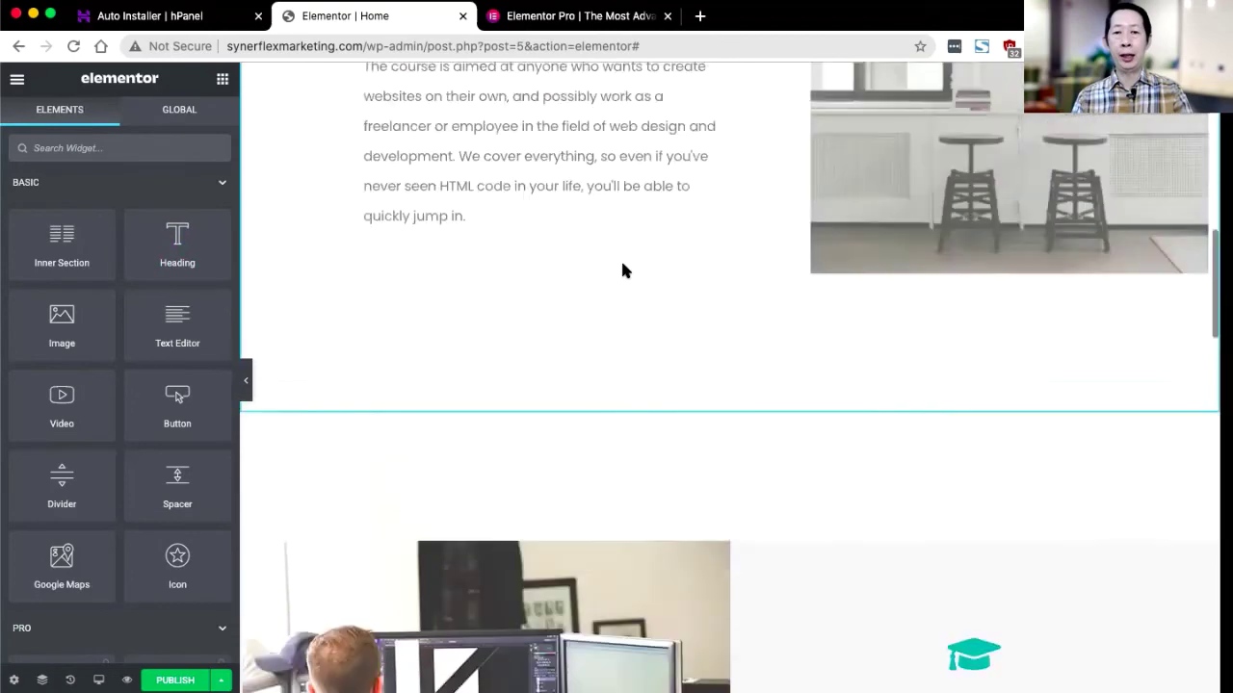
scroll(606, 376, down, 3)
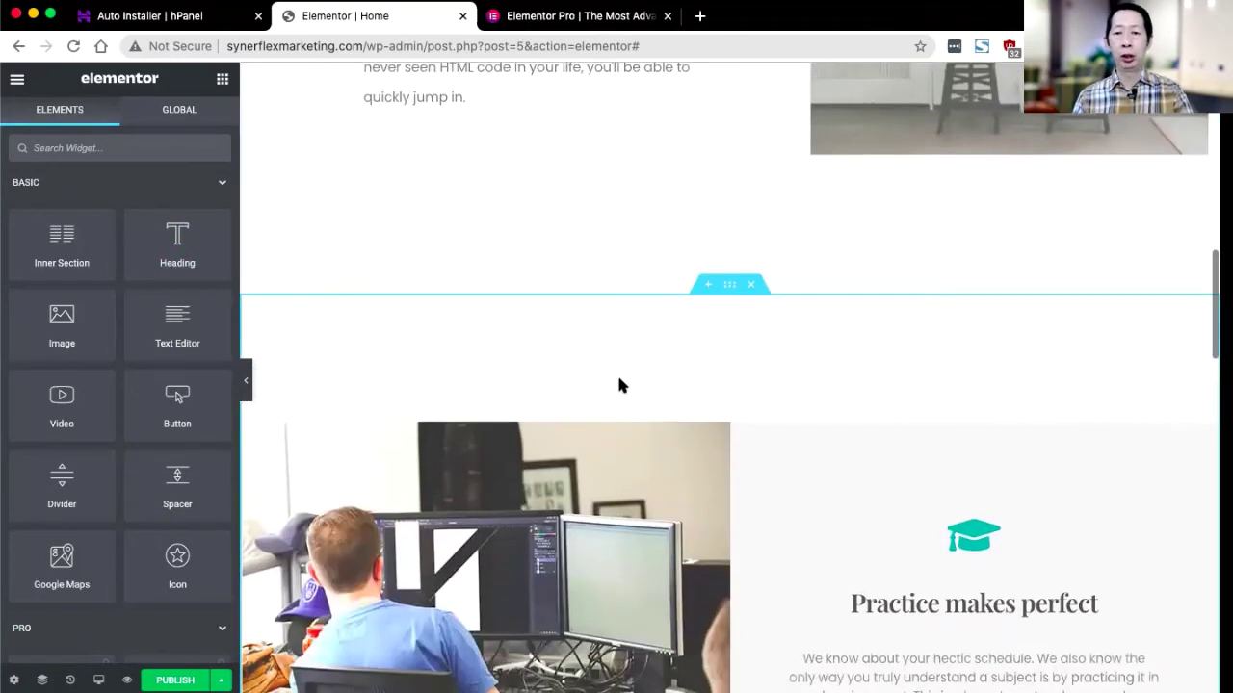
click(708, 286)
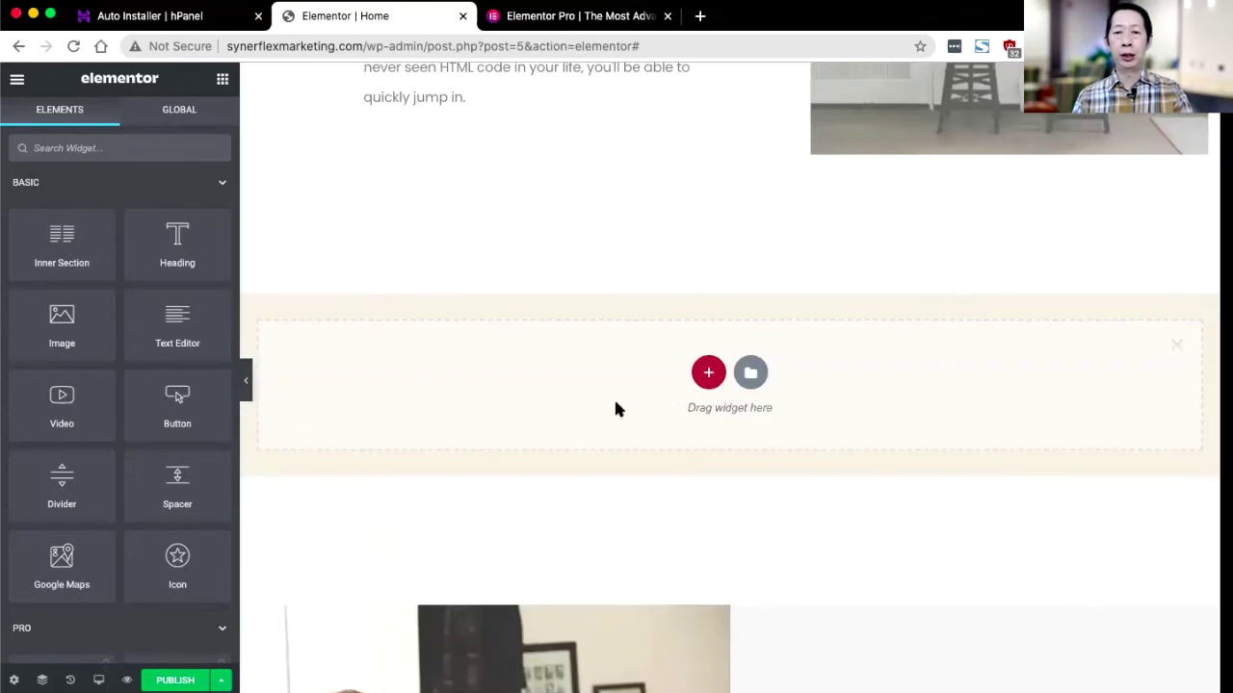
click(704, 376)
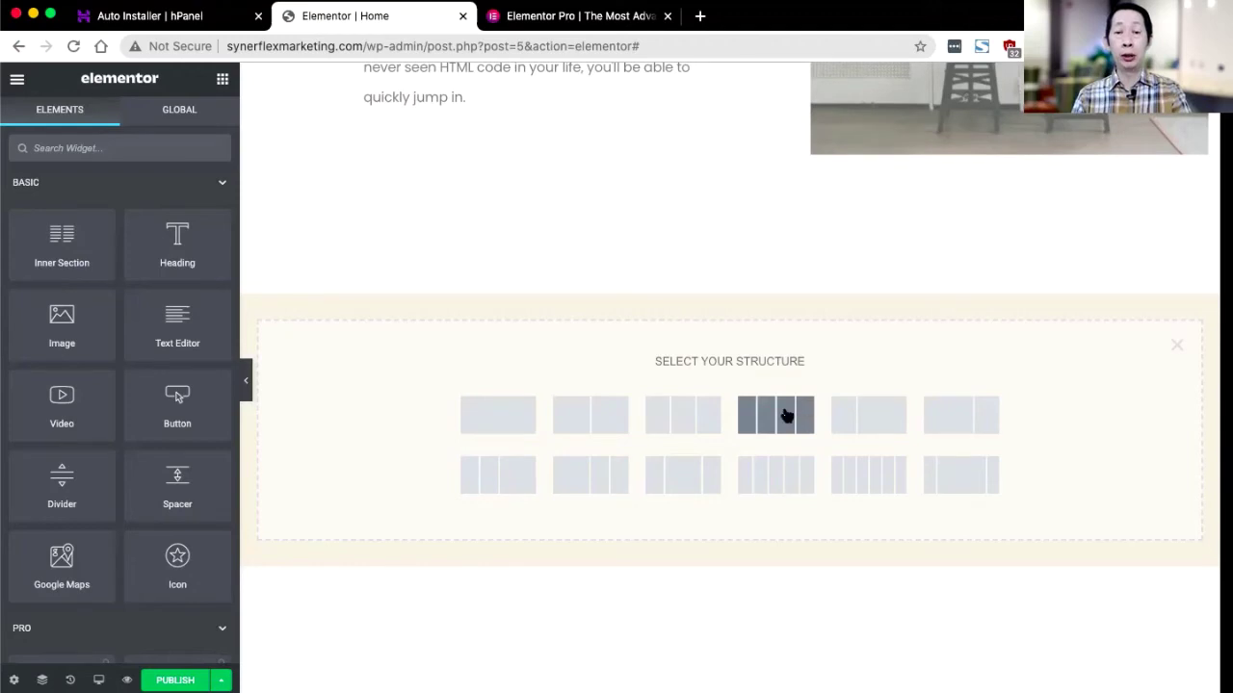
click(498, 415)
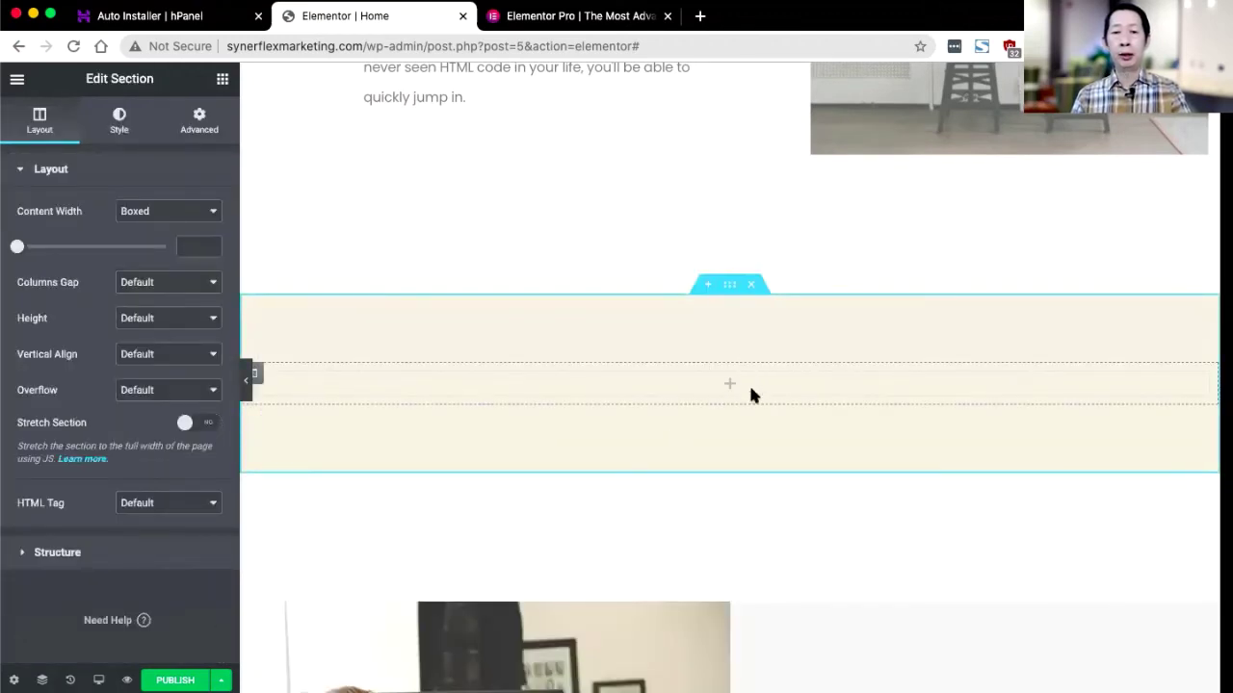
- Browse the Basic and Pro widgets available for filling the new empty section
click(222, 83)
scroll(129, 349, down, 5)
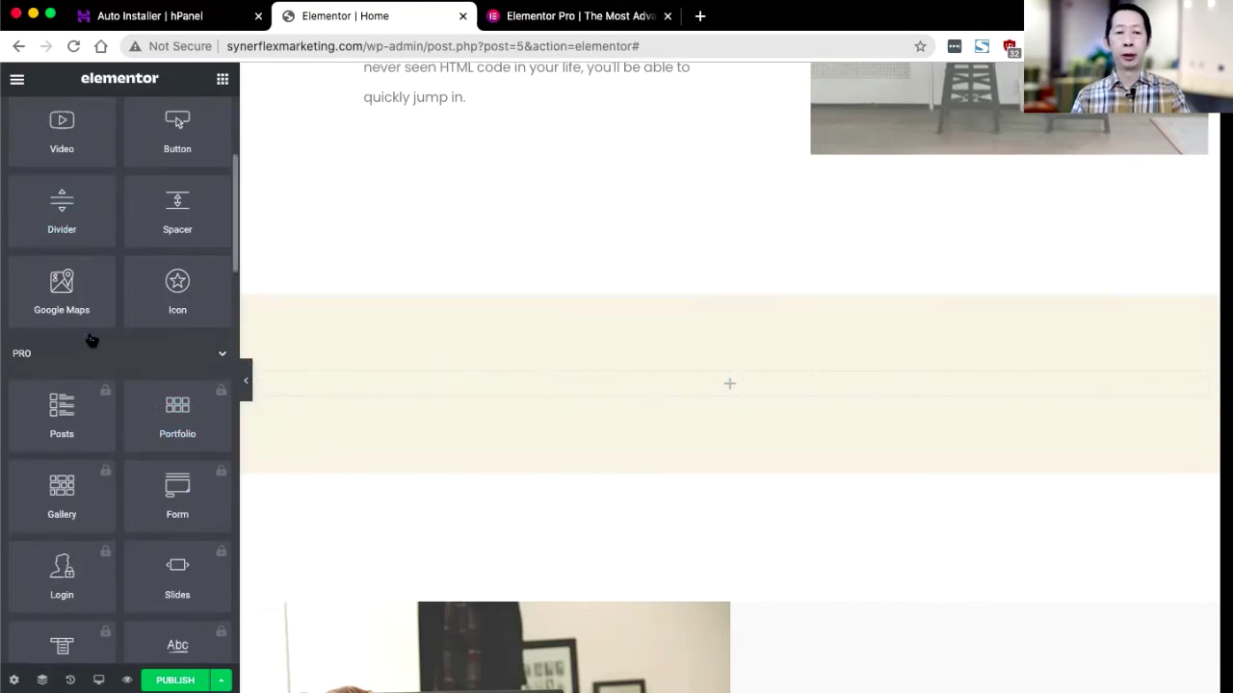
scroll(90, 337, up, 5)
scroll(90, 334, down, 1)
scroll(90, 335, up, 1)
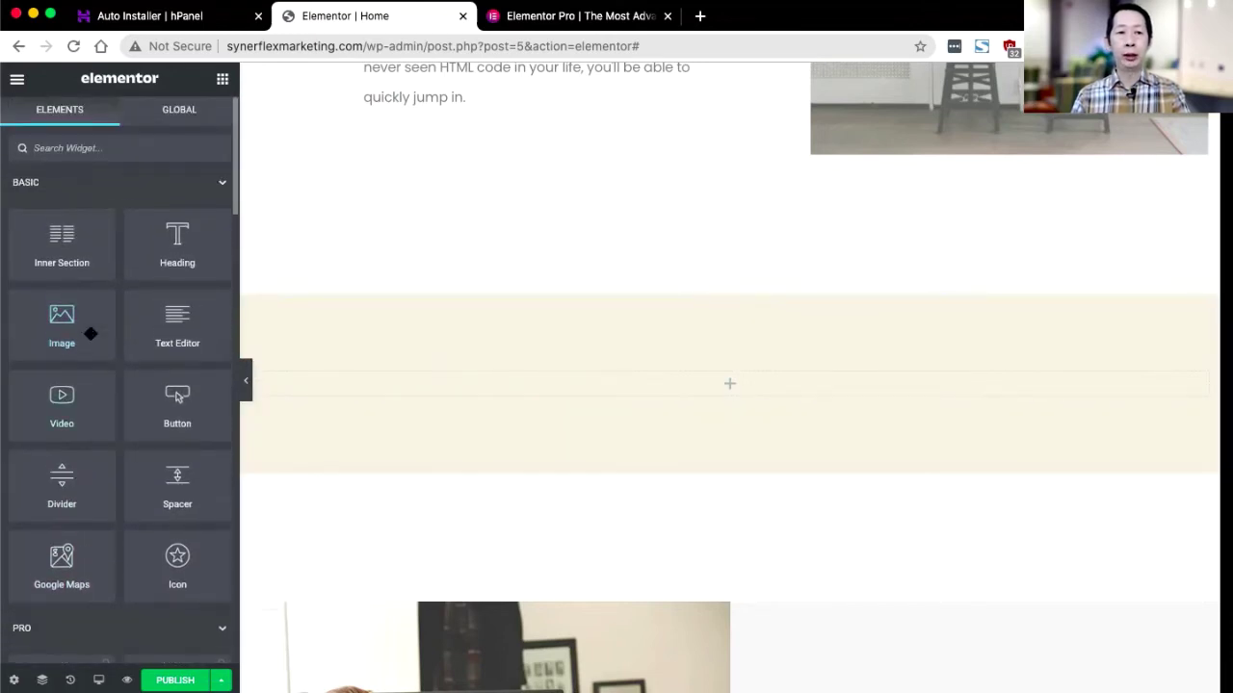
scroll(108, 351, down, 1)
scroll(108, 351, down, 5)
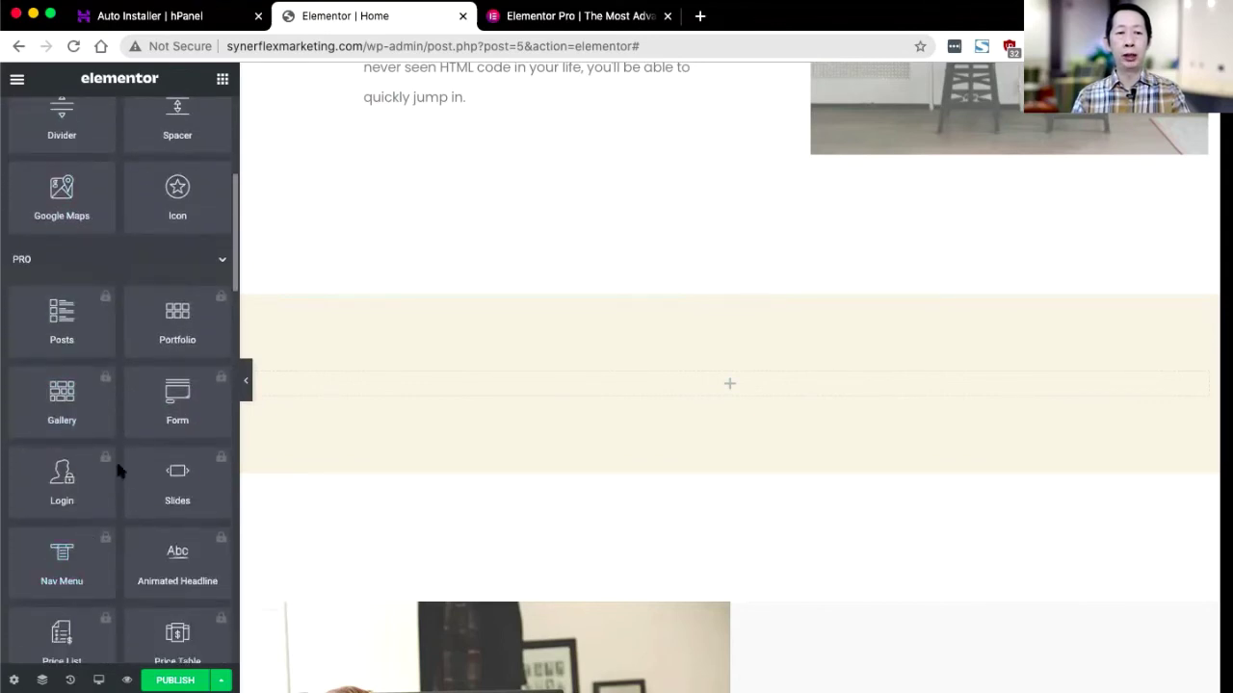
scroll(114, 458, down, 2)
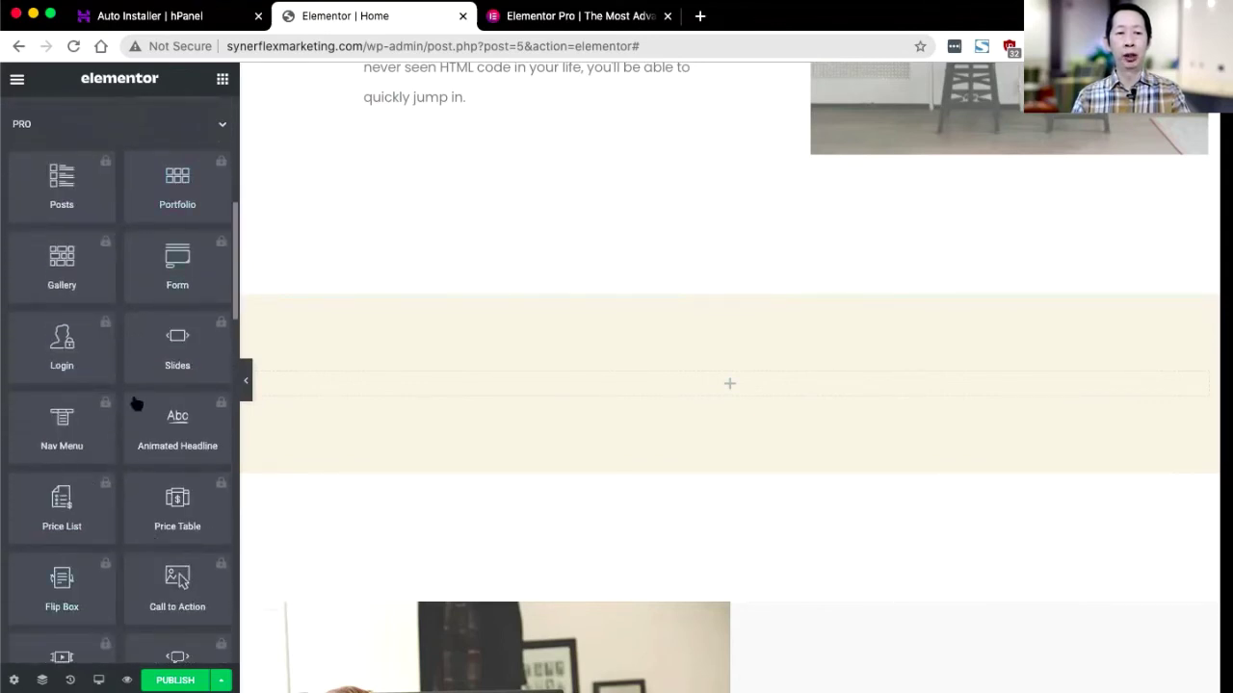
scroll(107, 400, up, 7)
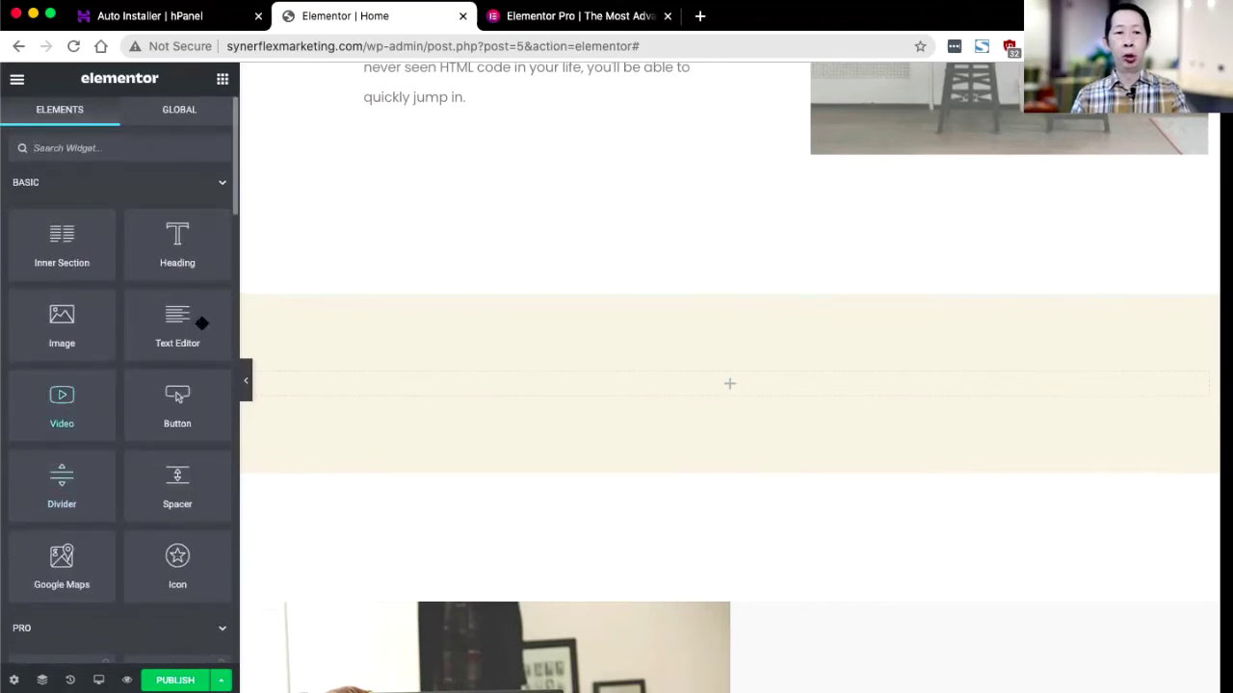
- Add a centred Heading widget with the title "My Title Here" to the new empty section
drag(176, 242, 868, 428)
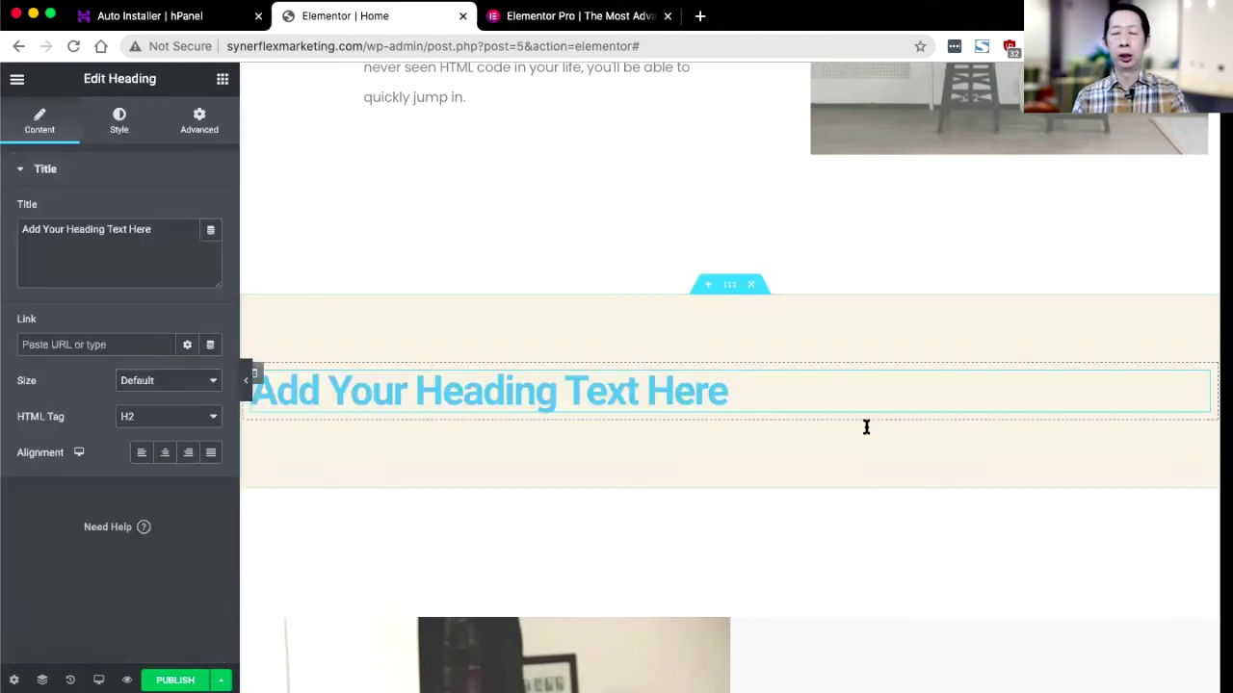
triple_click(555, 393)
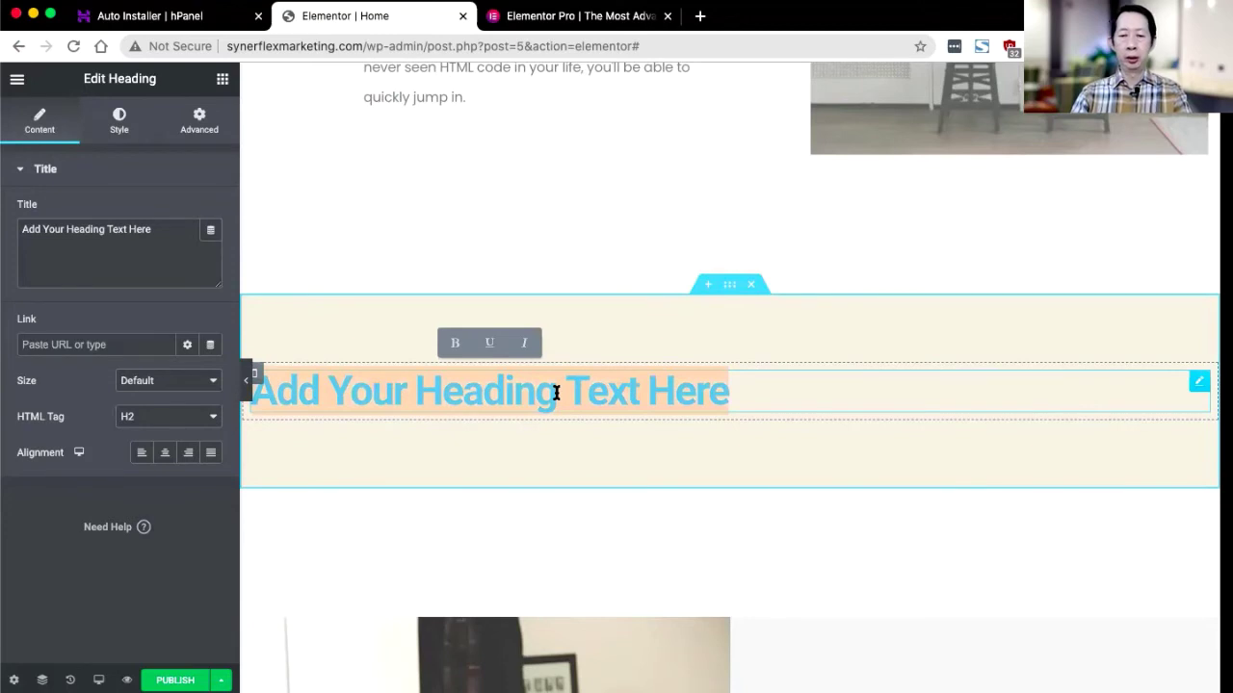
text(My Title Here)
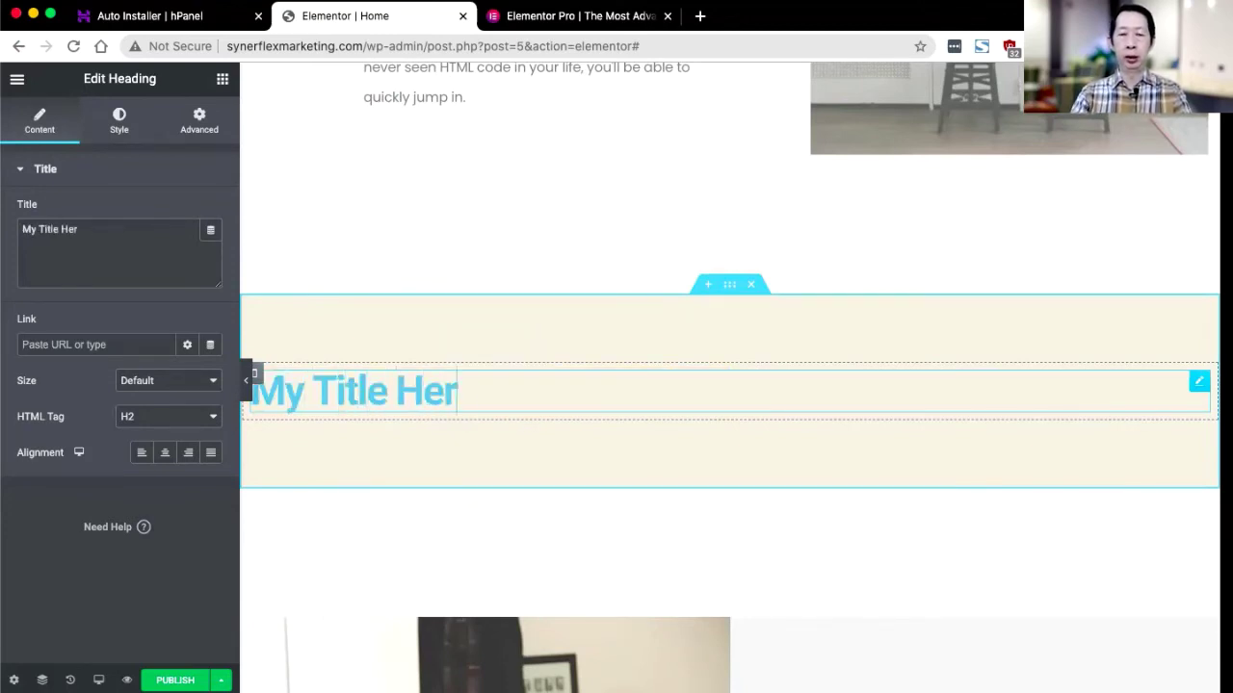
click(165, 454)
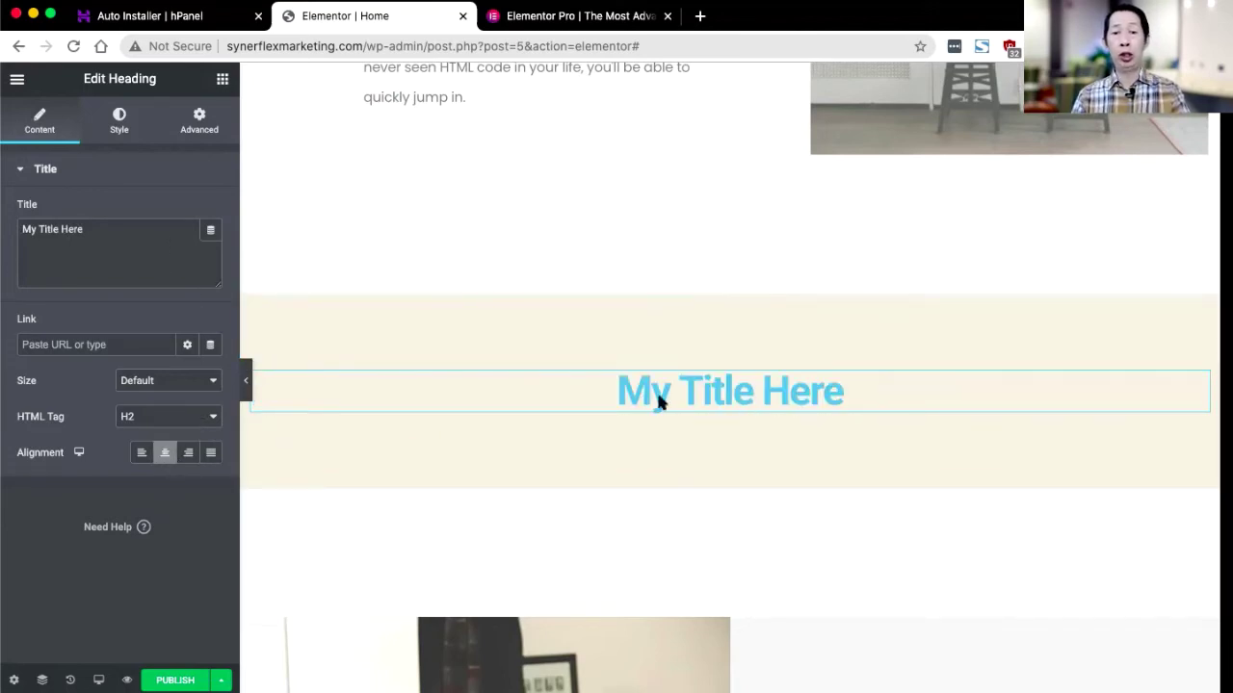
- Change the "My Title Here" heading's text color to black (#000000)
click(119, 120)
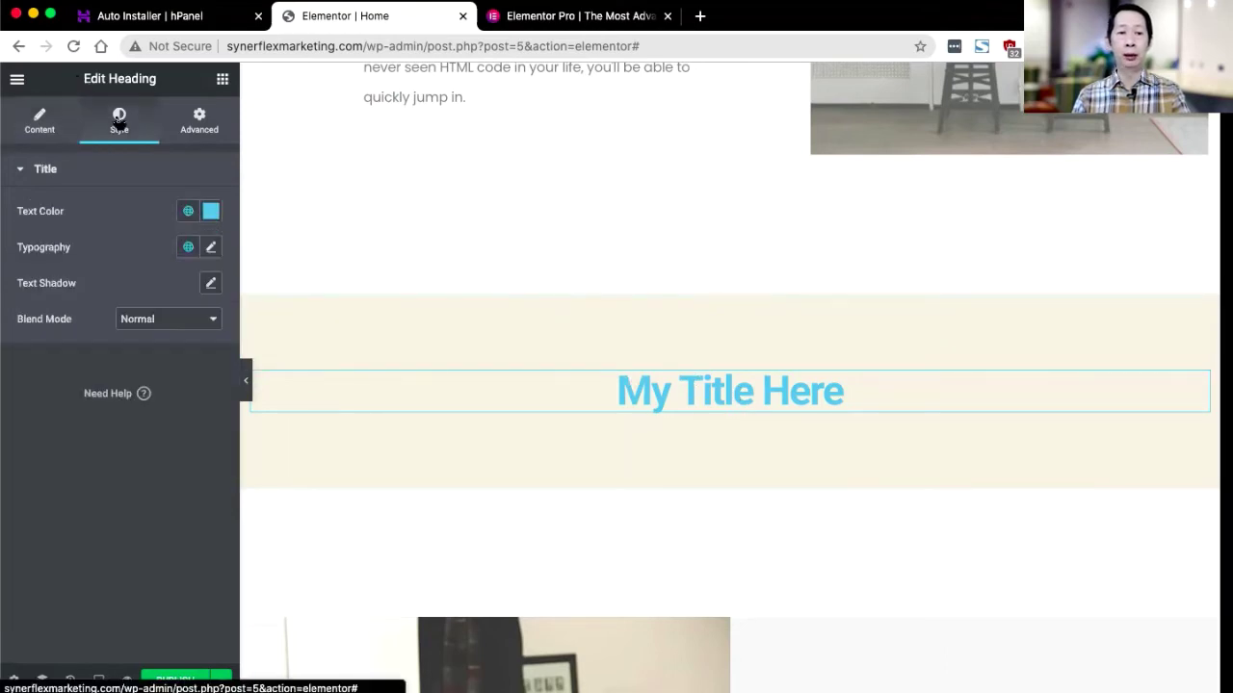
click(210, 213)
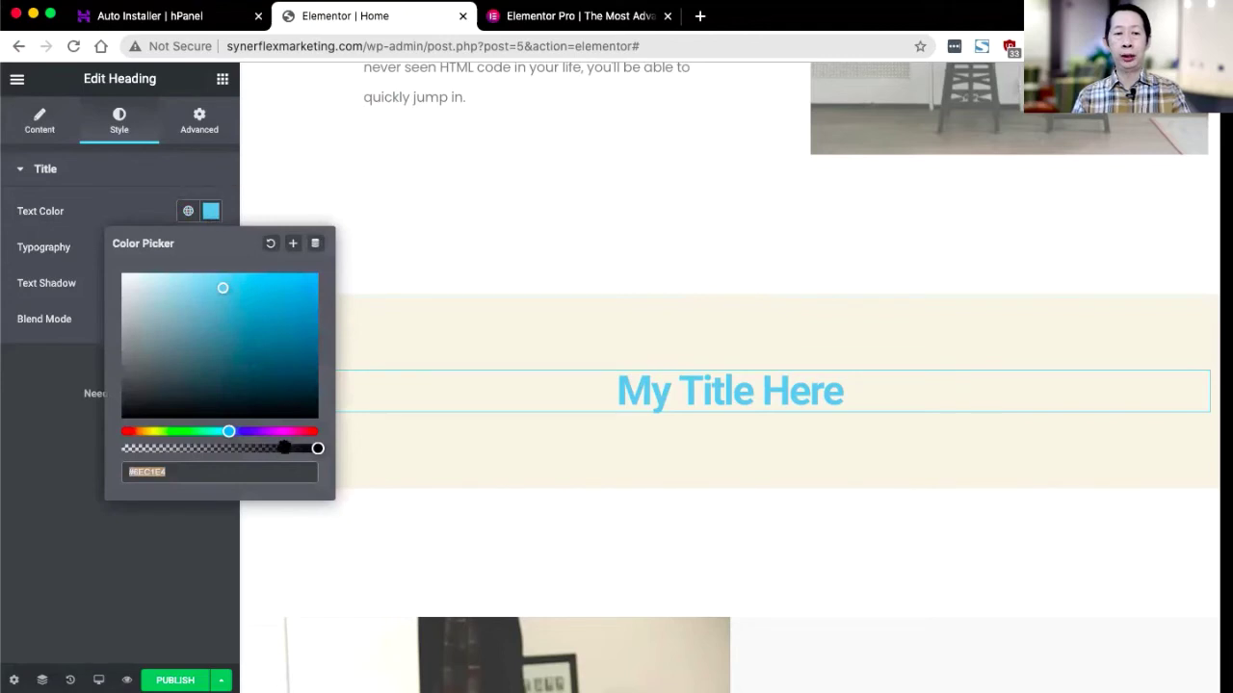
drag(222, 291, 97, 427)
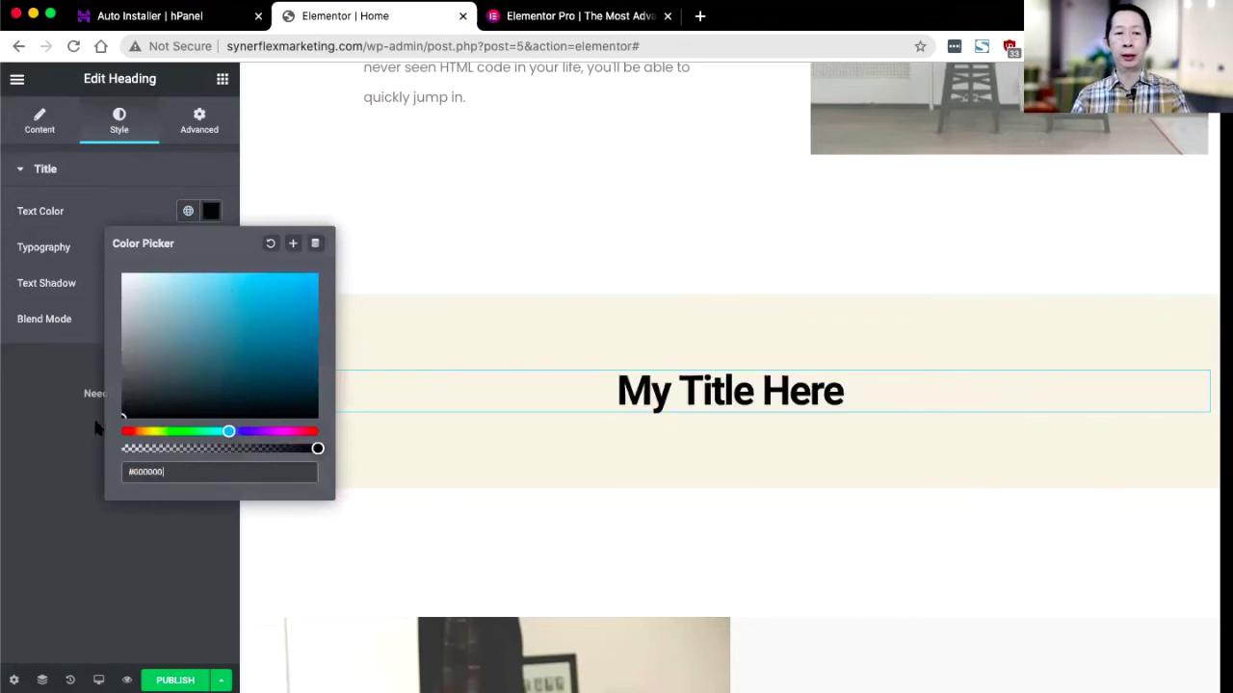
click(153, 207)
- Set the font family of the "My Title Here" heading to Rock Salt
click(212, 248)
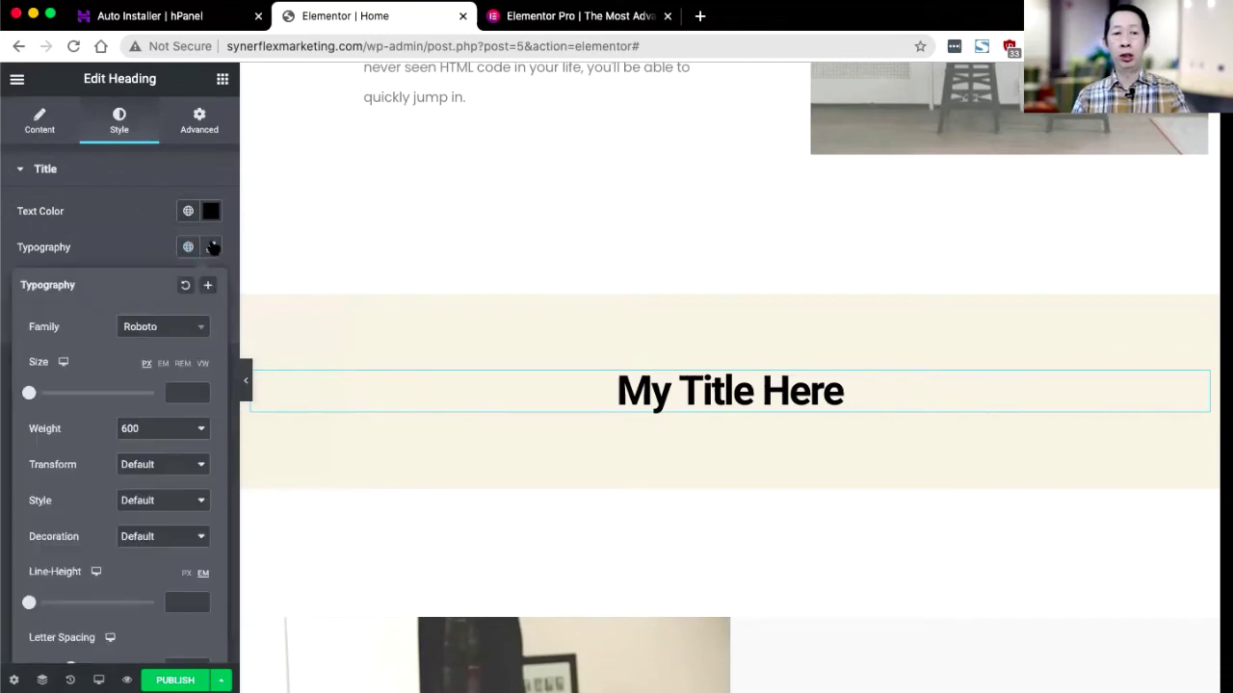
click(166, 327)
click(164, 329)
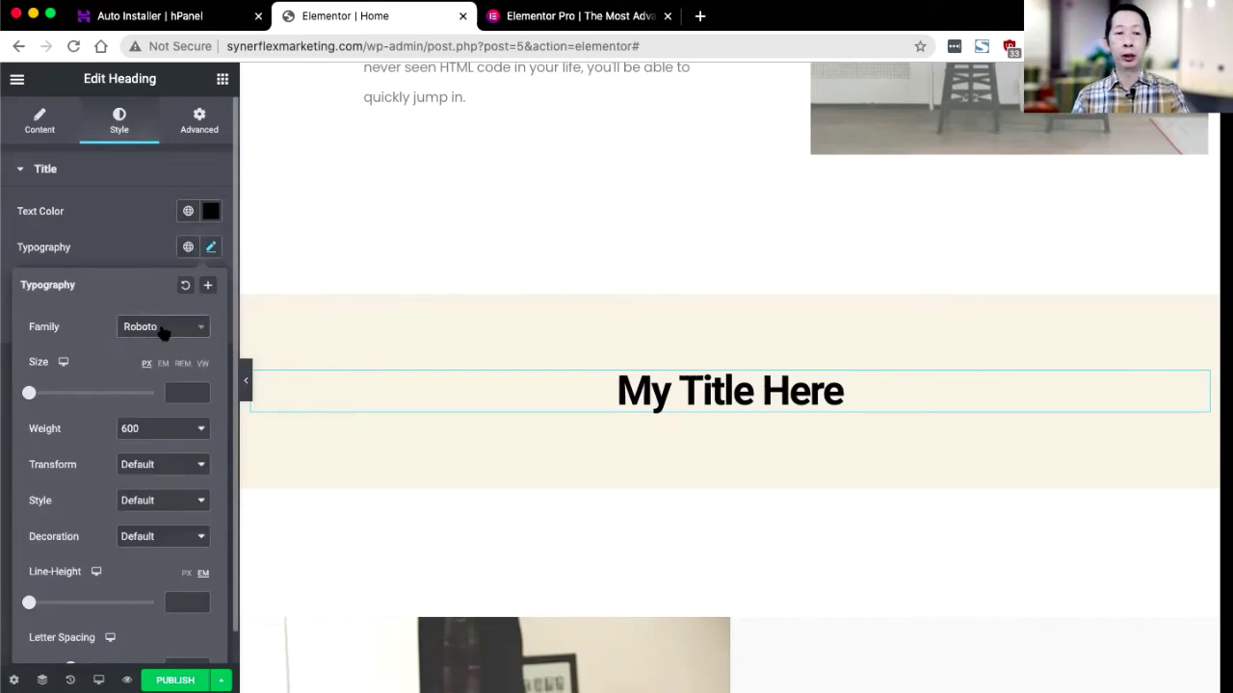
click(164, 329)
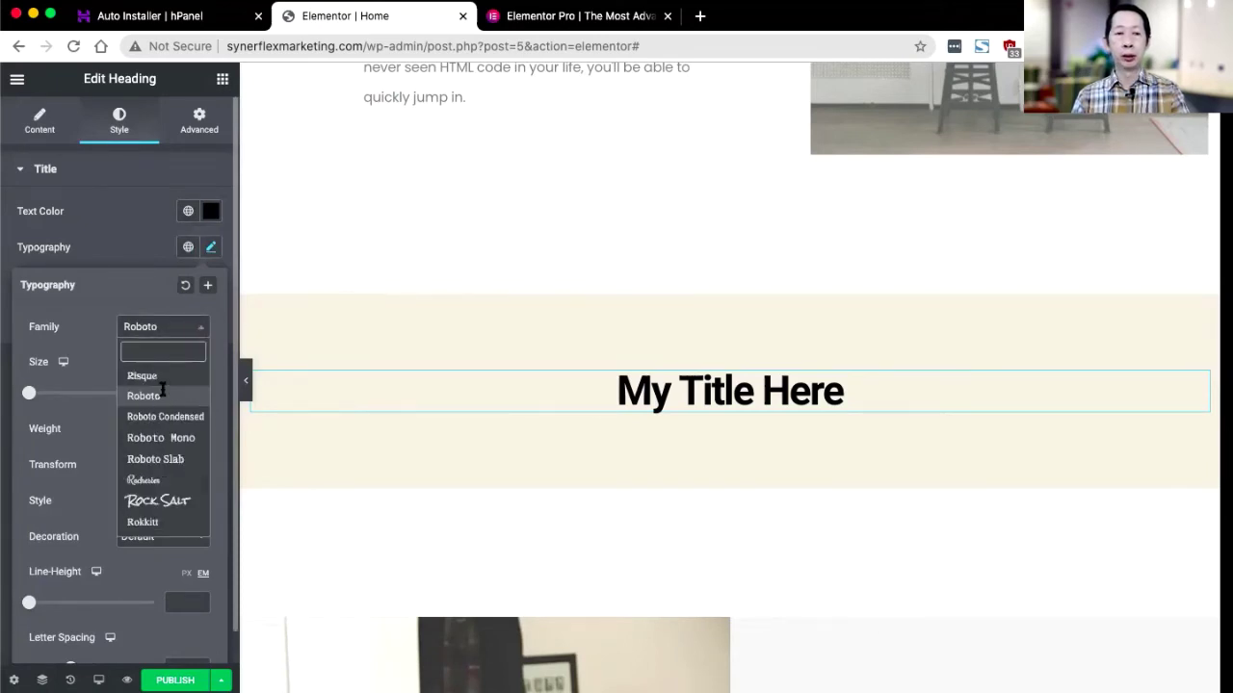
click(166, 502)
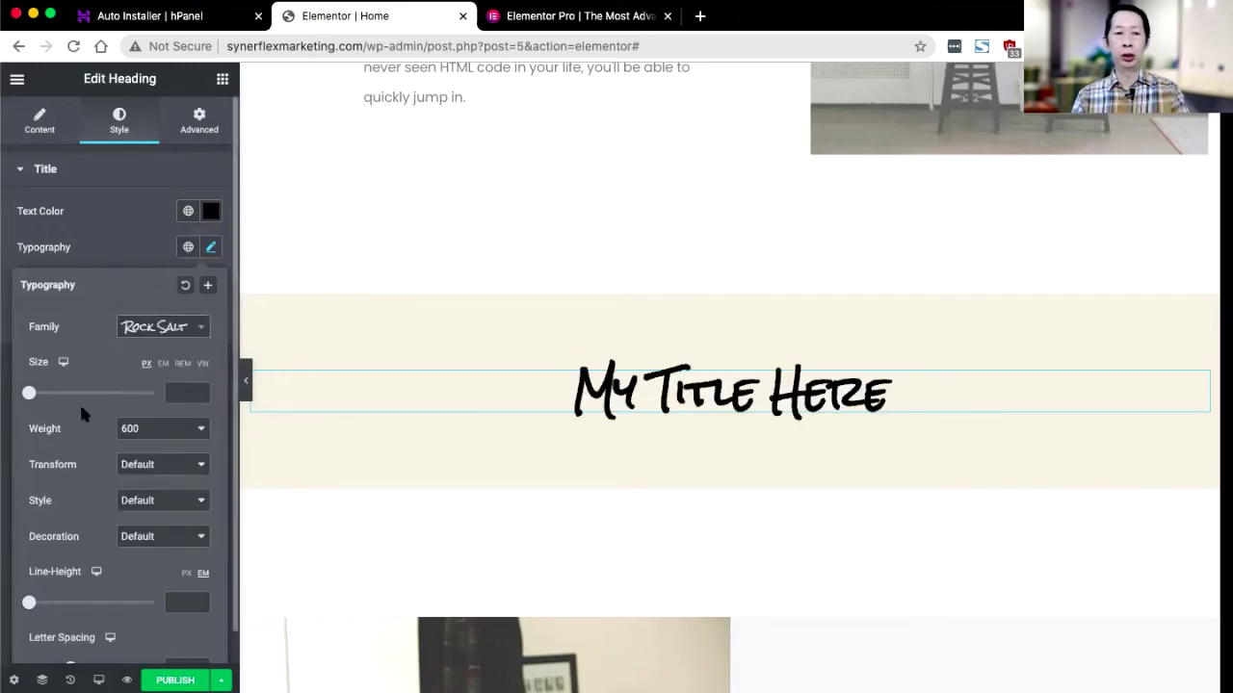
- Set the "My Title Here" heading's font size to 66 px and its weight to 100
drag(30, 393, 71, 395)
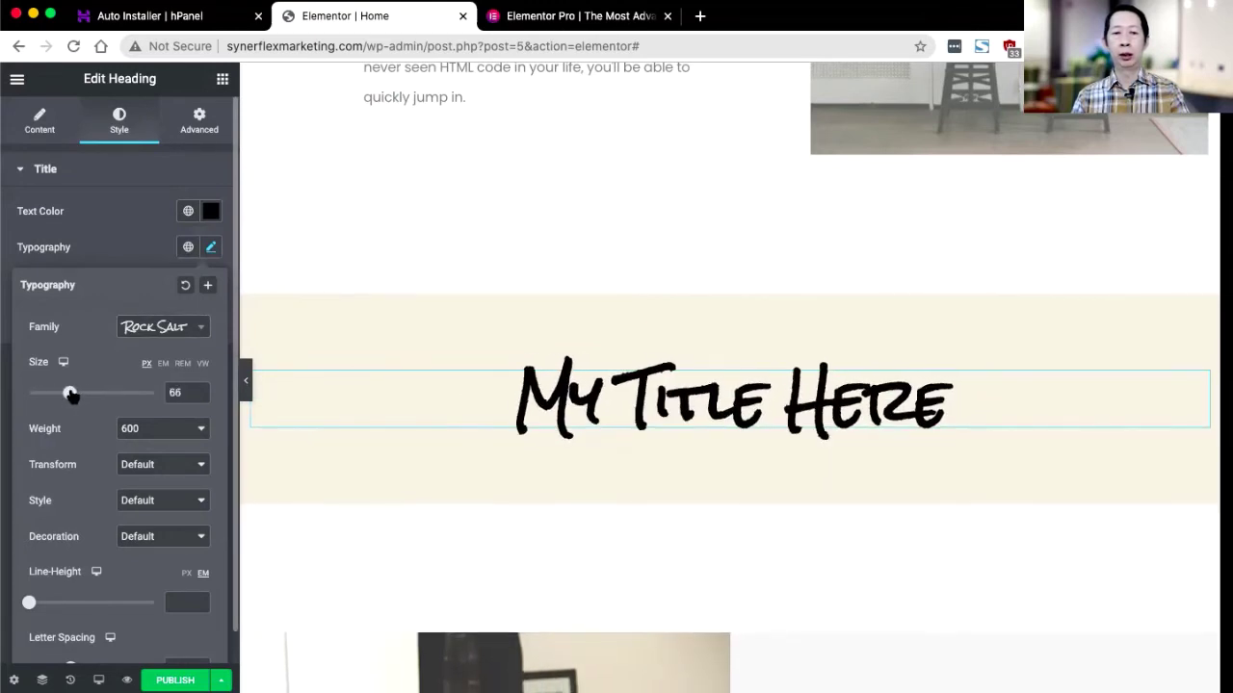
click(157, 429)
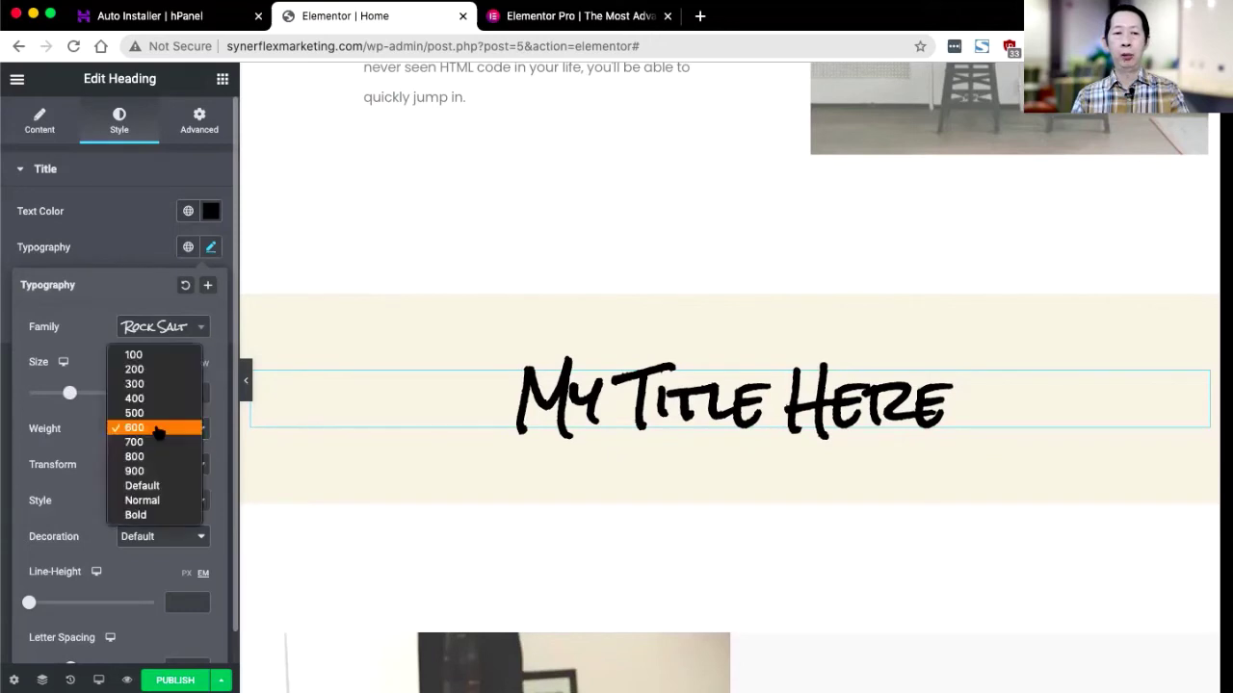
click(154, 355)
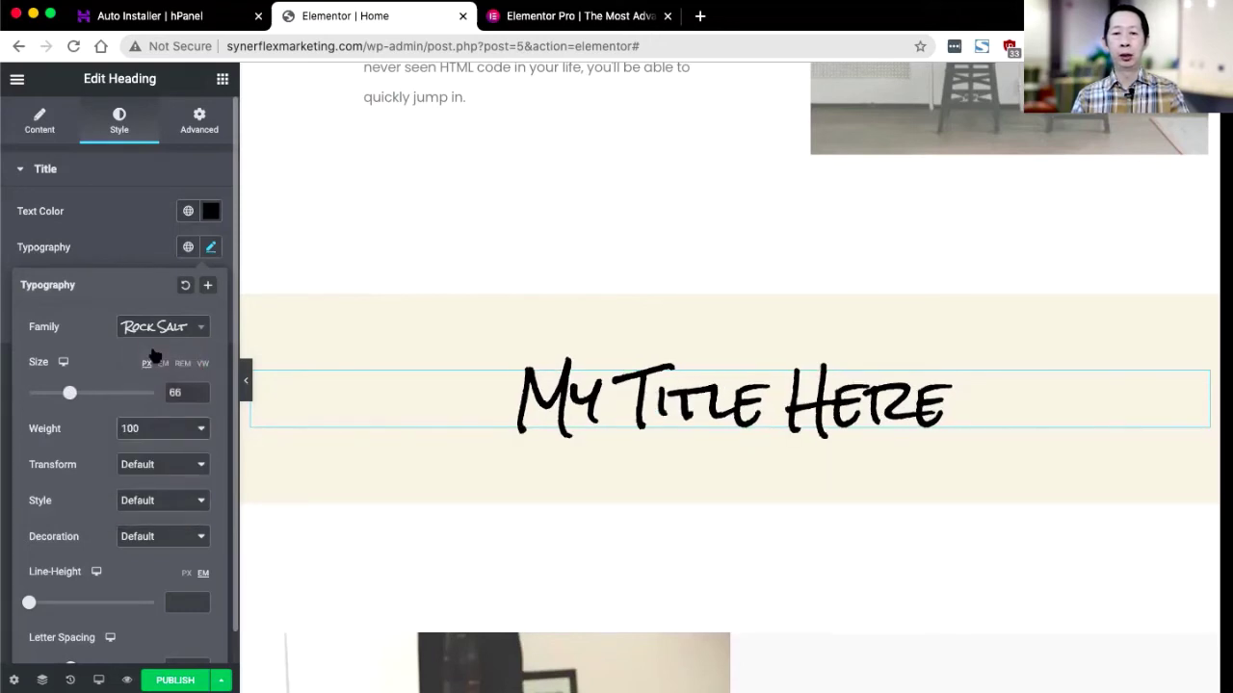
- Set the "My Title Here" heading's font weight to 900 and its text transform to Uppercase
click(165, 433)
click(145, 545)
click(152, 466)
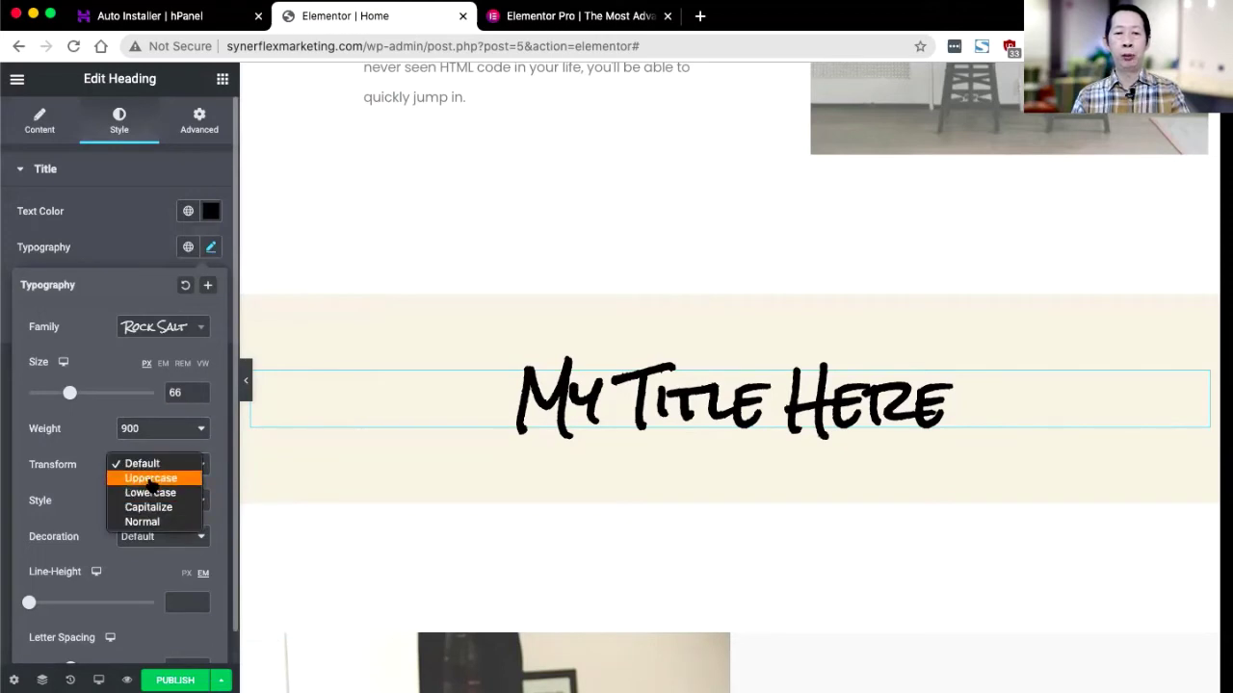
click(152, 478)
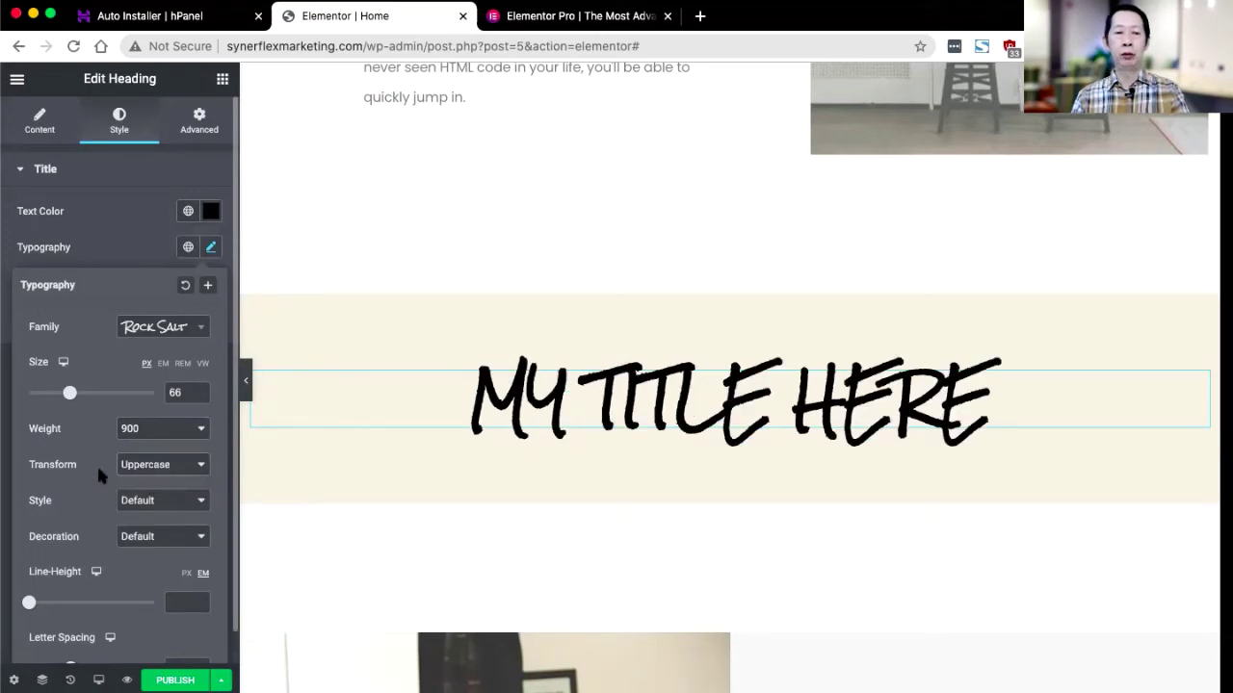
scroll(96, 463, down, 1)
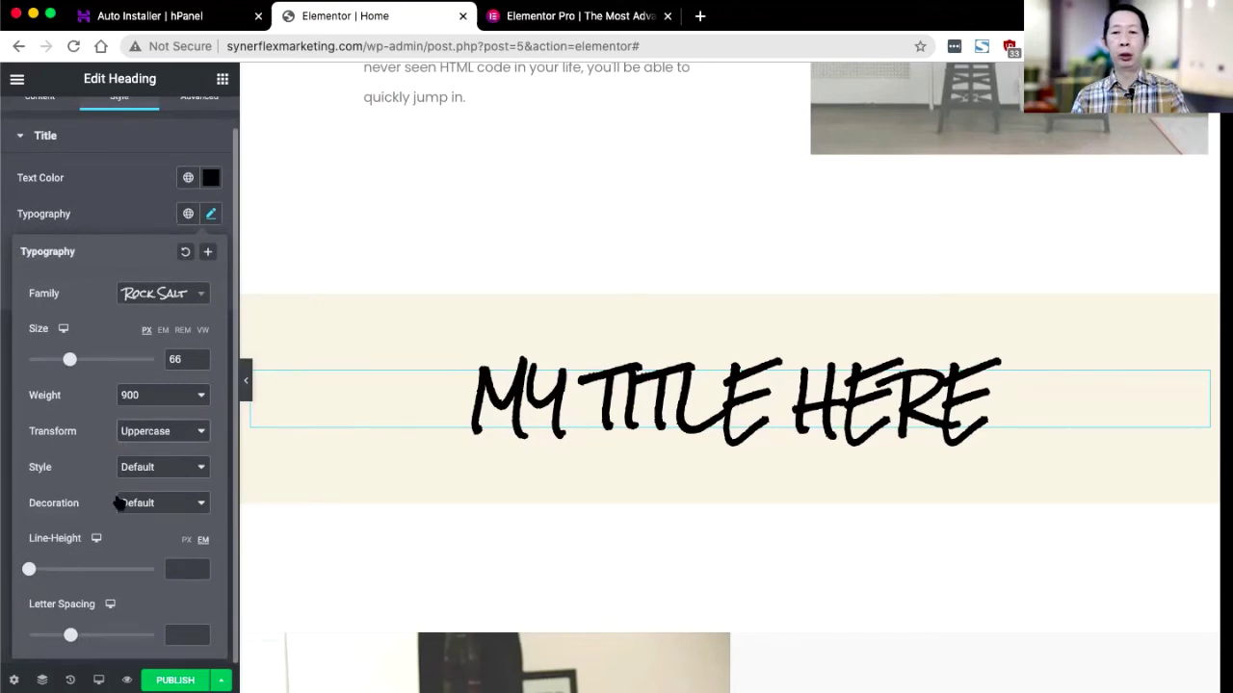
scroll(119, 503, up, 1)
- Set the location of the Google Maps widget beside the working hours to "Jalan ipoh, kuala lumpur"
scroll(539, 536, down, 5)
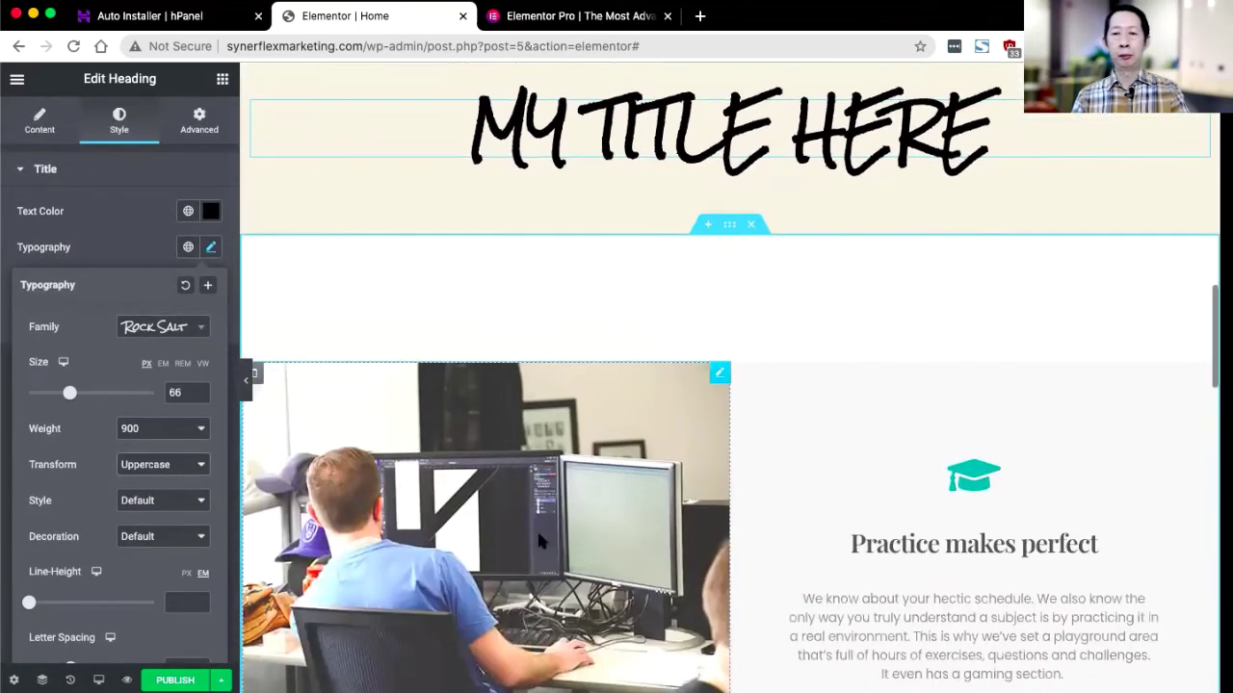
scroll(539, 542, down, 7)
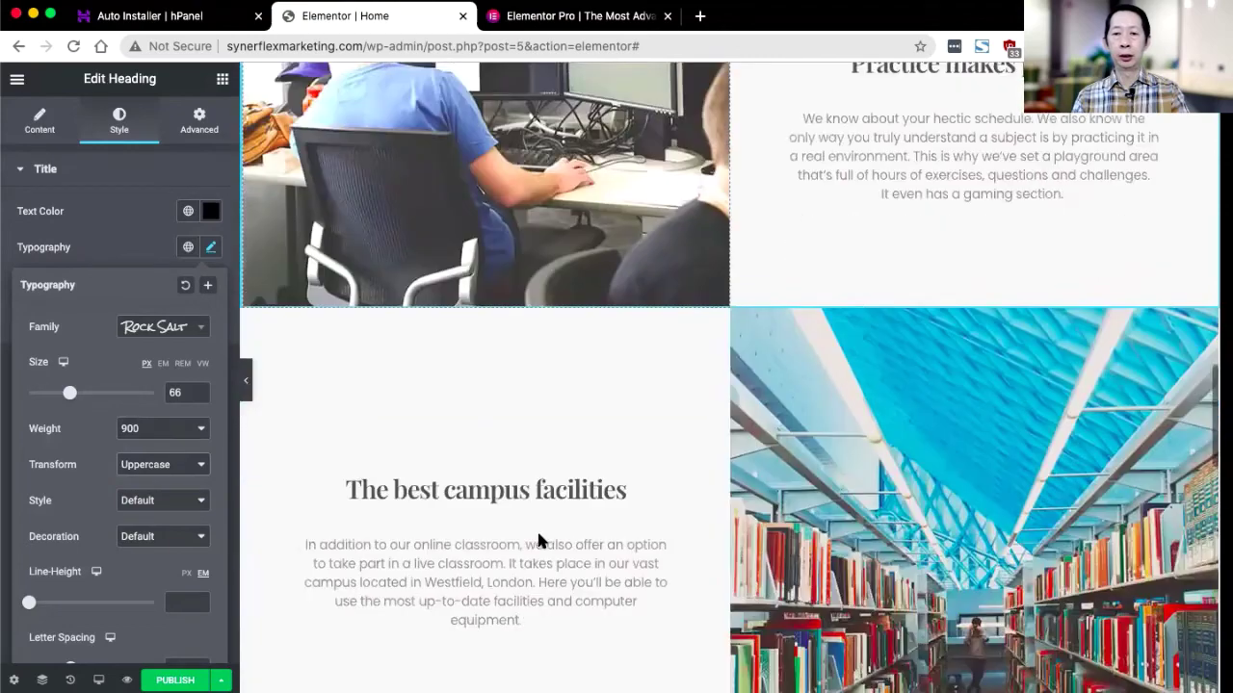
scroll(538, 542, down, 6)
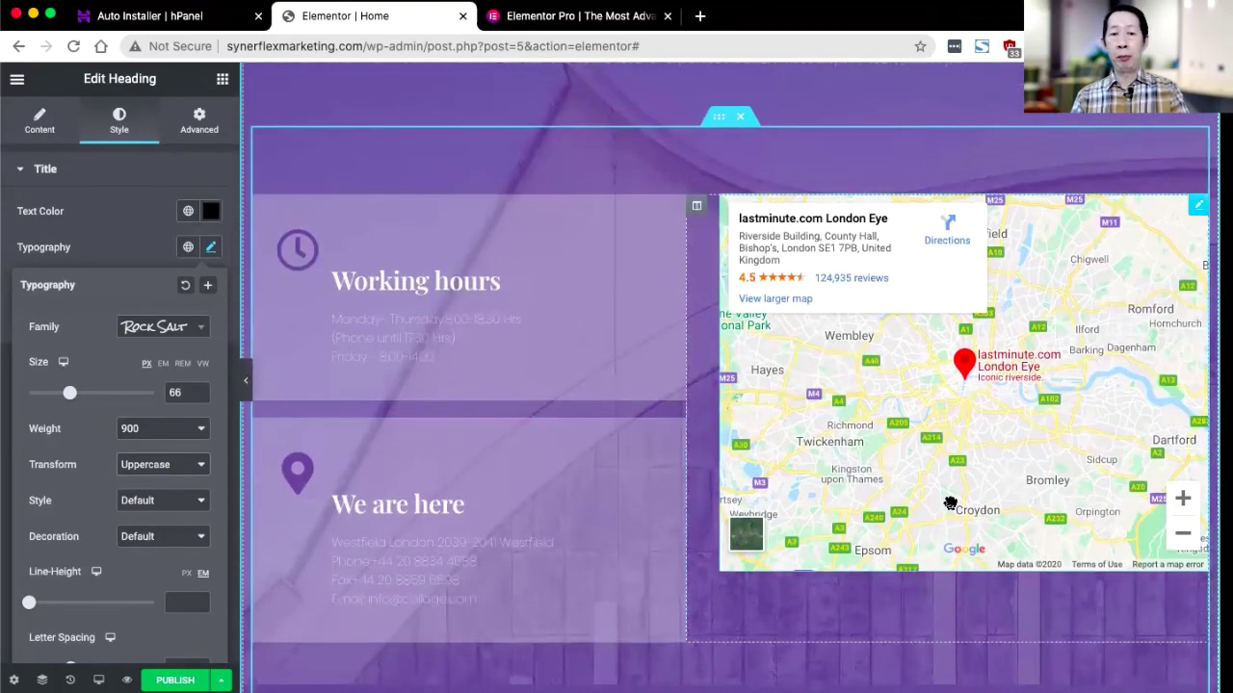
scroll(950, 504, down, 1)
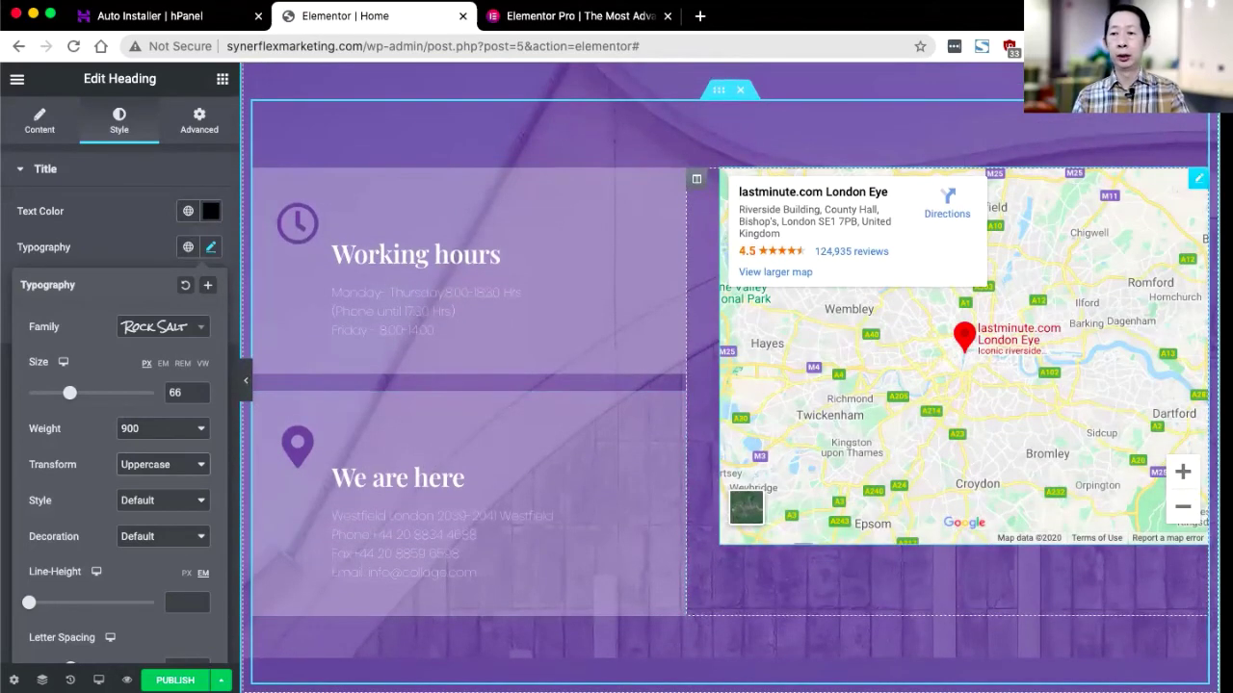
click(1199, 181)
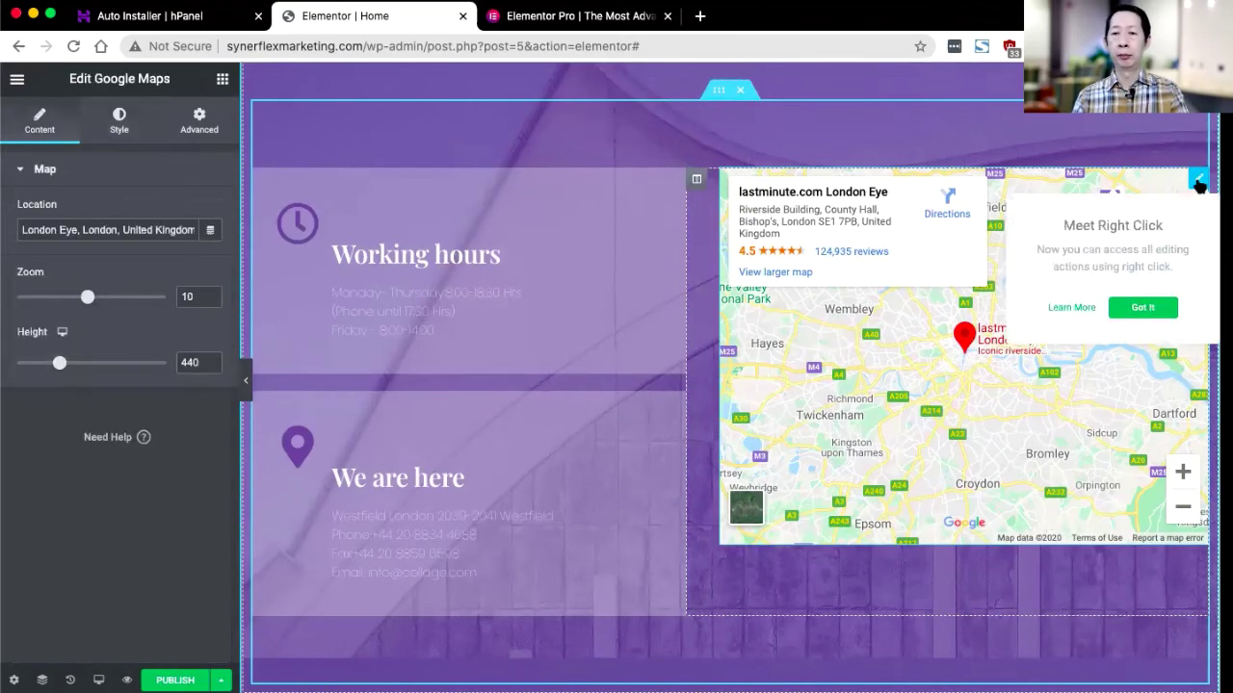
triple_click(142, 232)
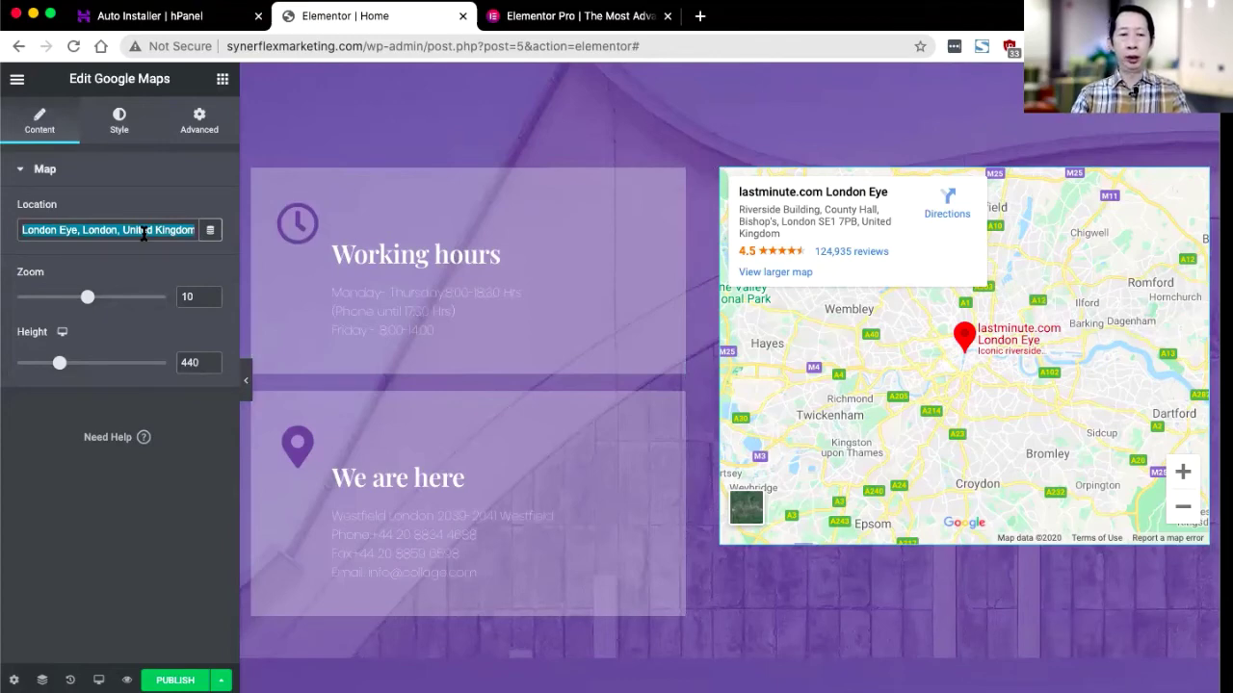
text(Jalan ipoh, )
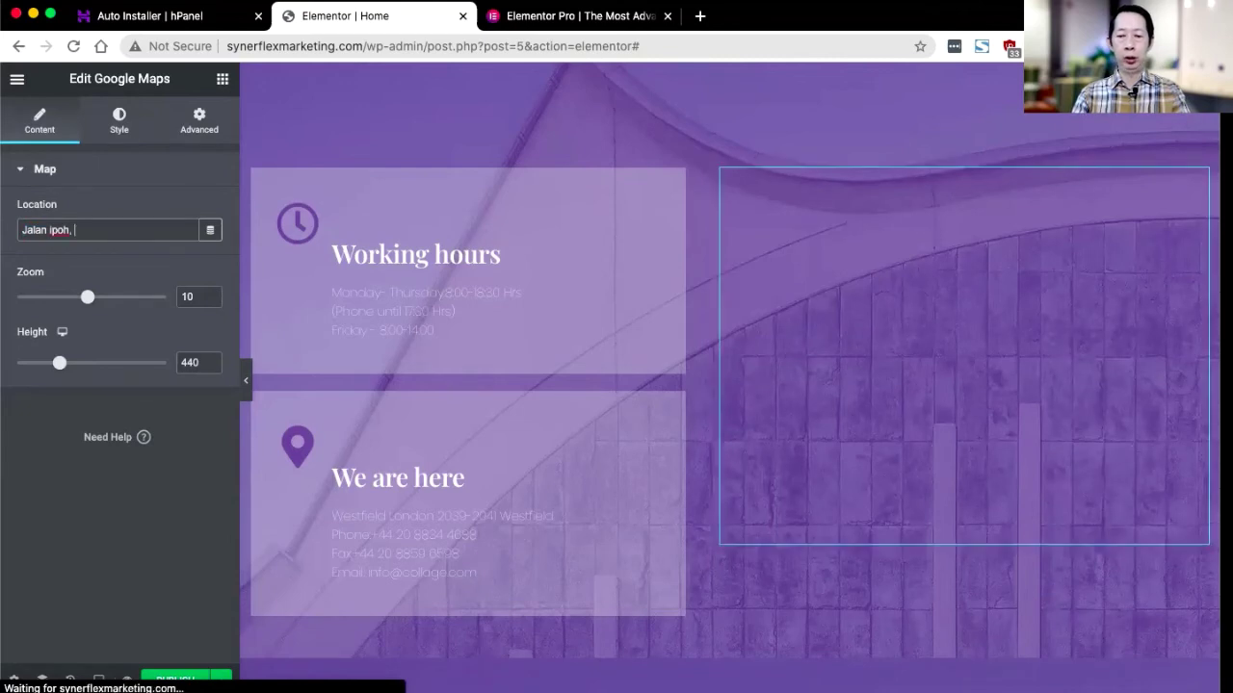
text(kuala lum)
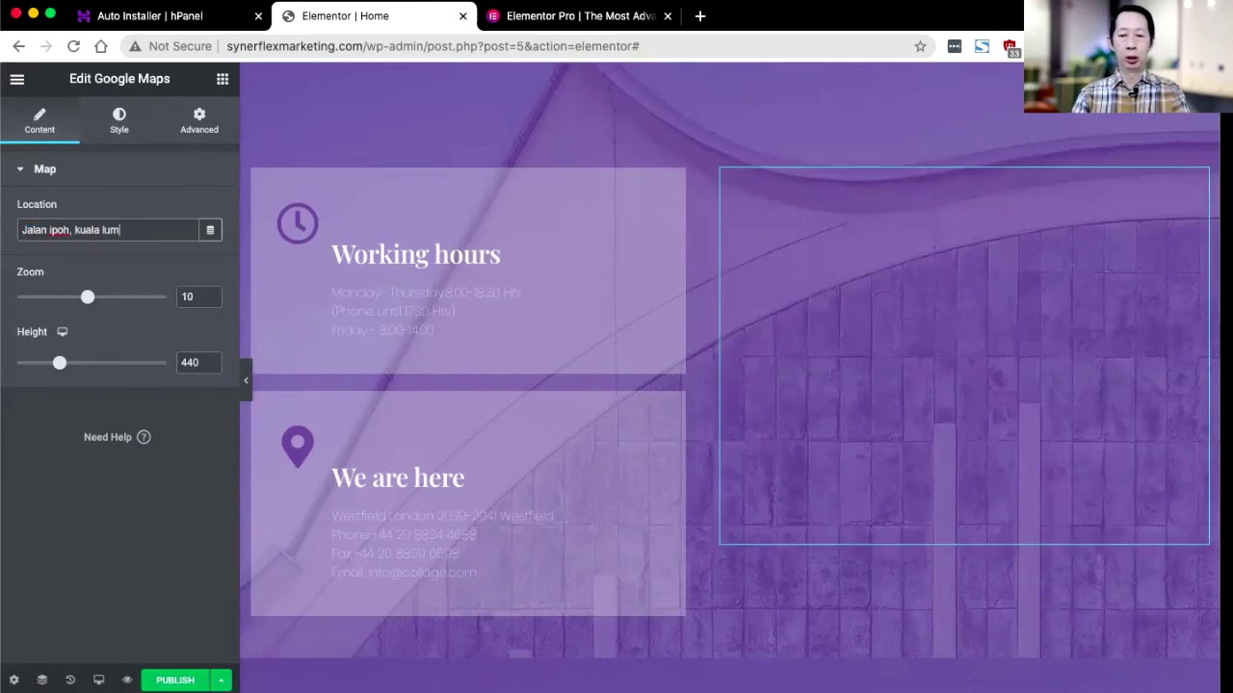
text(pur)
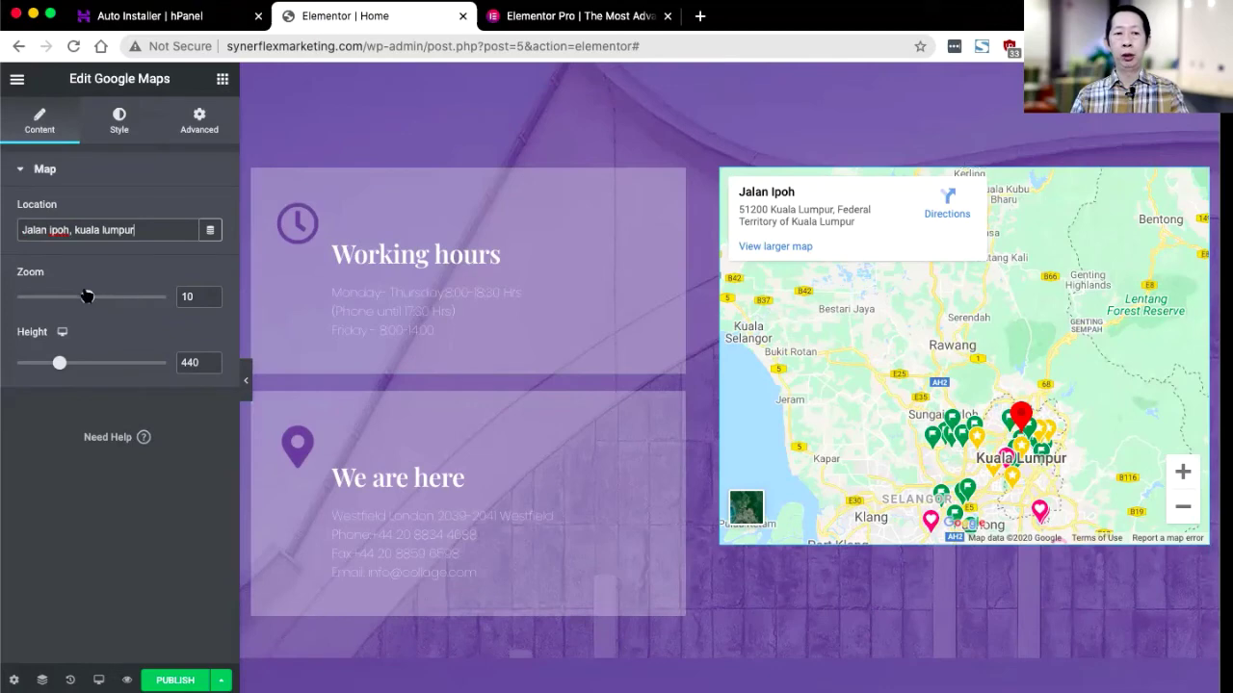
- Set the Google Maps widget's zoom to 15 and try panning and zooming out within the embedded map
drag(88, 298, 126, 298)
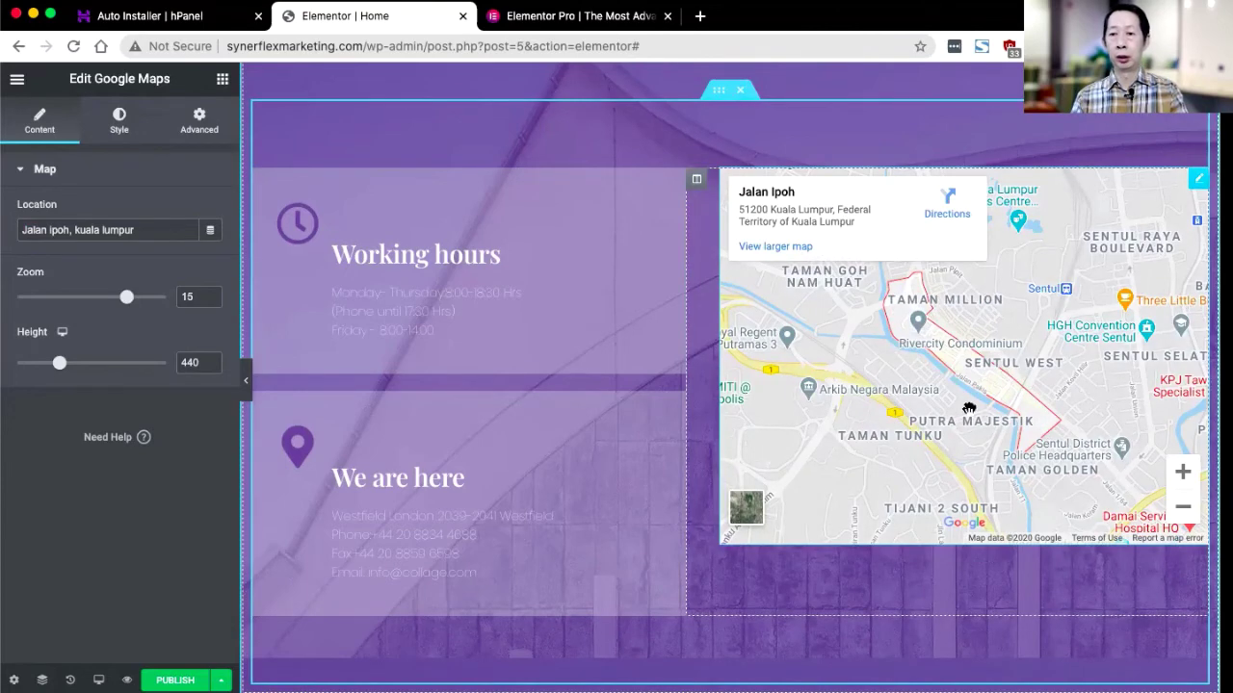
drag(1023, 393, 994, 349)
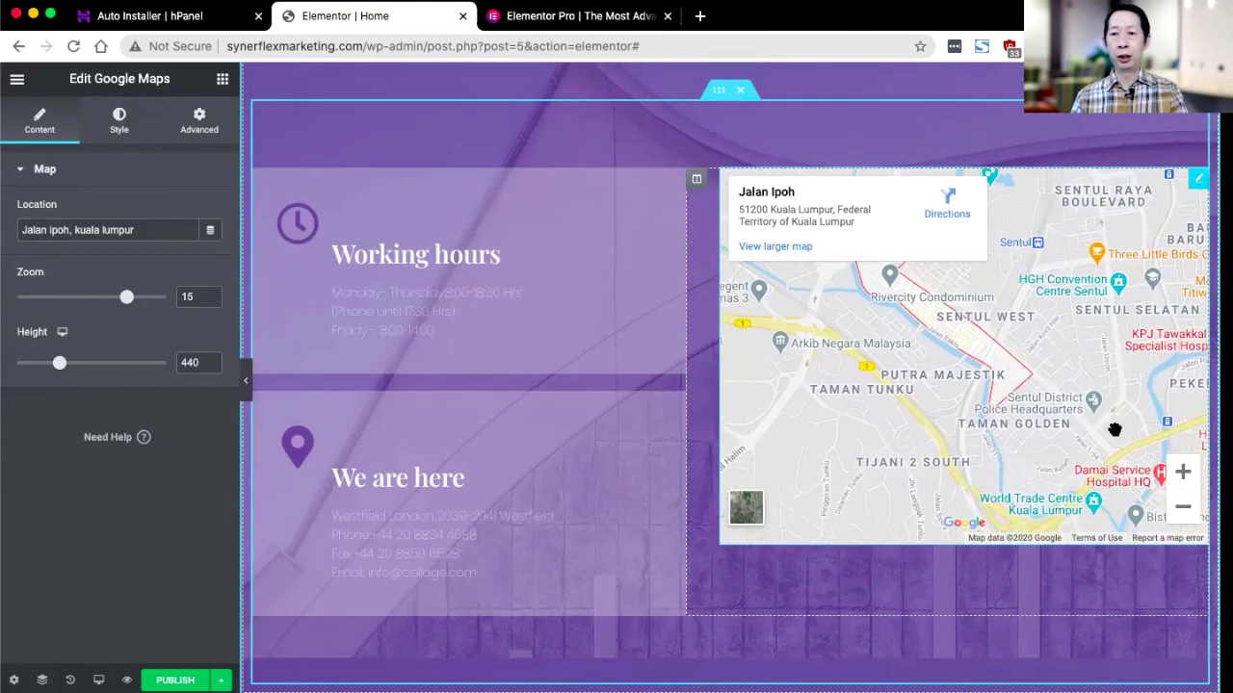
click(1182, 507)
click(1183, 507)
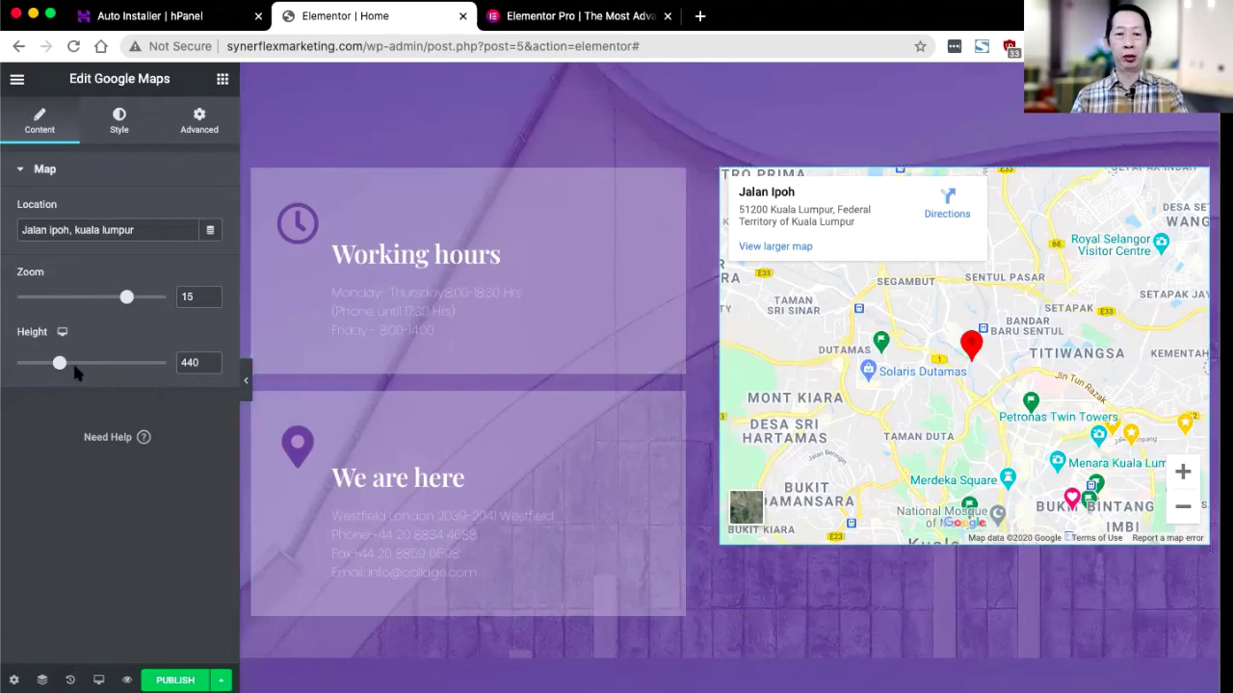
- Set the Google Maps widget's height to 550
drag(60, 363, 72, 363)
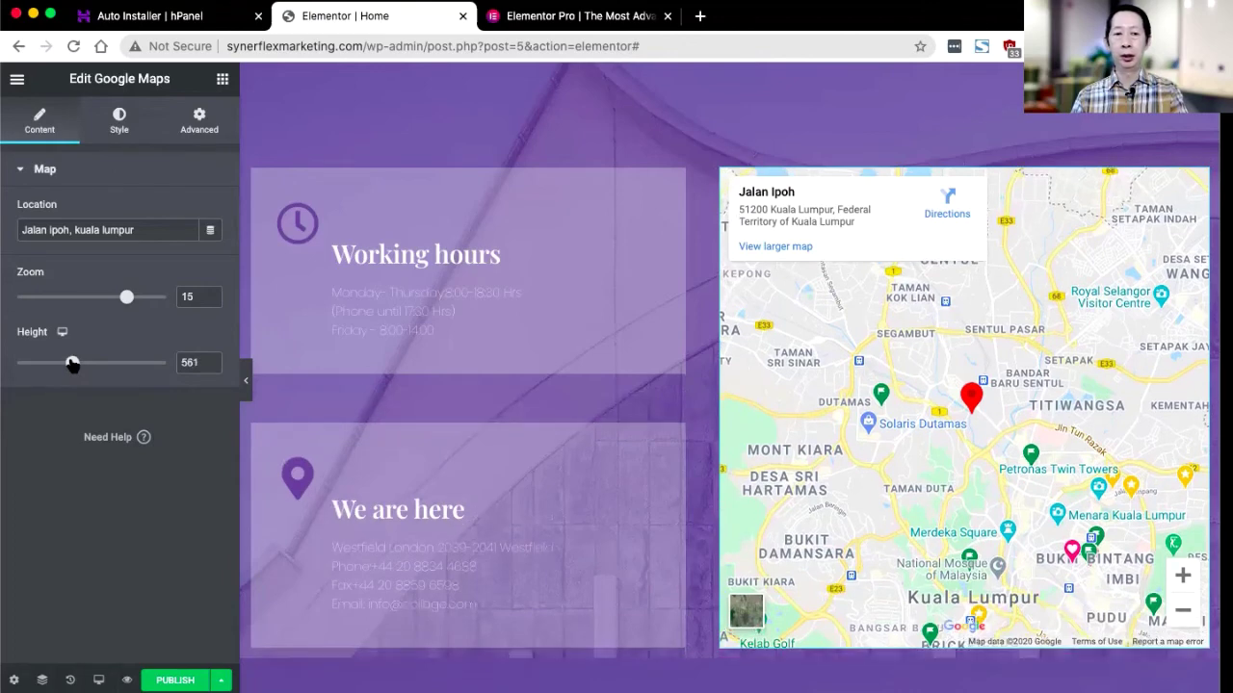
double_click(189, 362)
text(560)
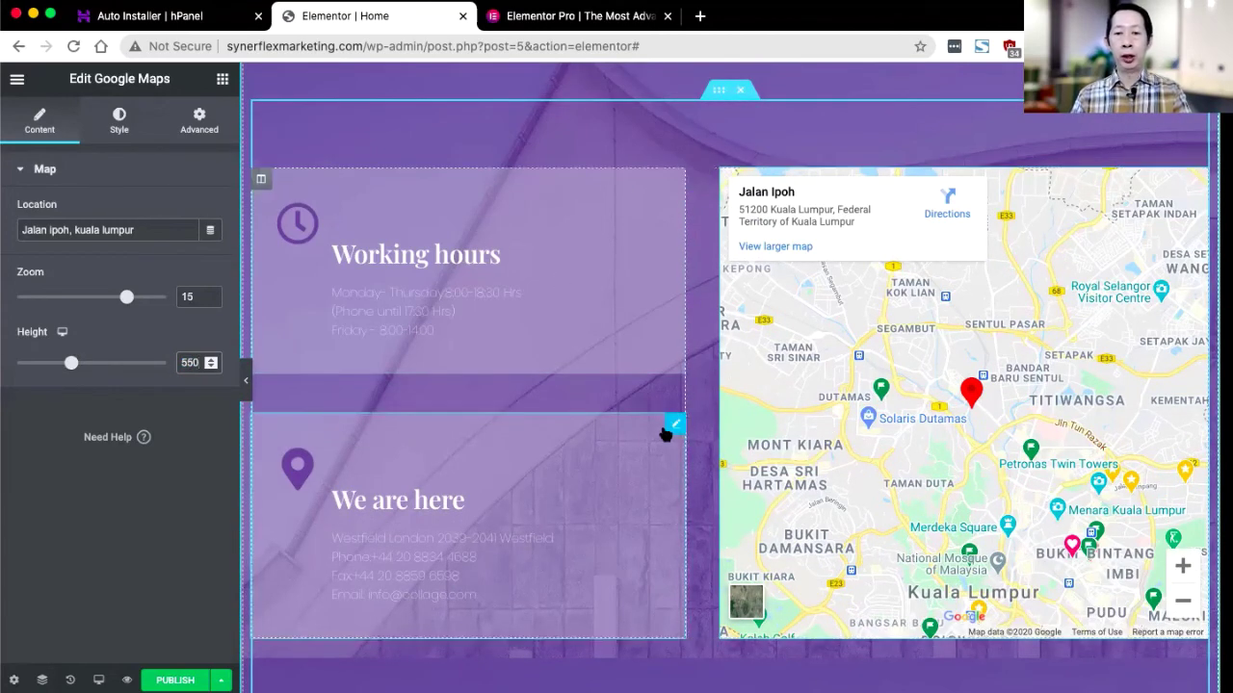
- Examine the available Basic and Pro widgets and review the page's sections from the hero down to the campus facilities
scroll(664, 434, up, 6)
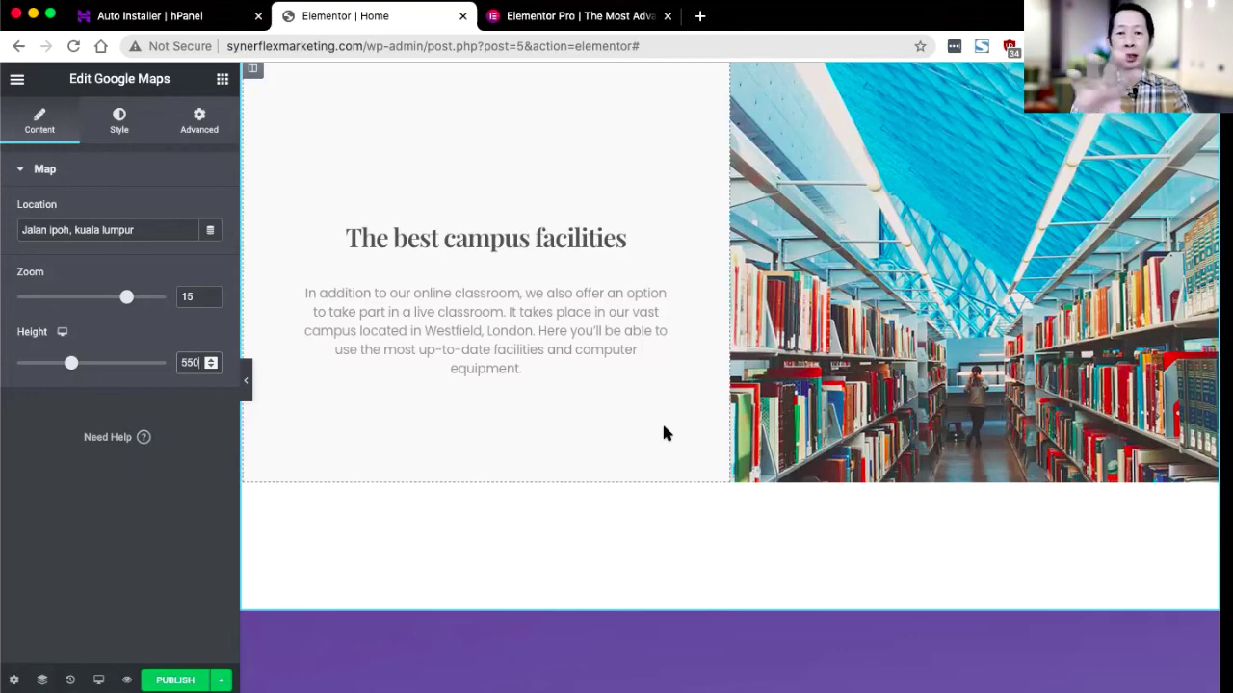
scroll(658, 286, up, 5)
scroll(680, 301, up, 10)
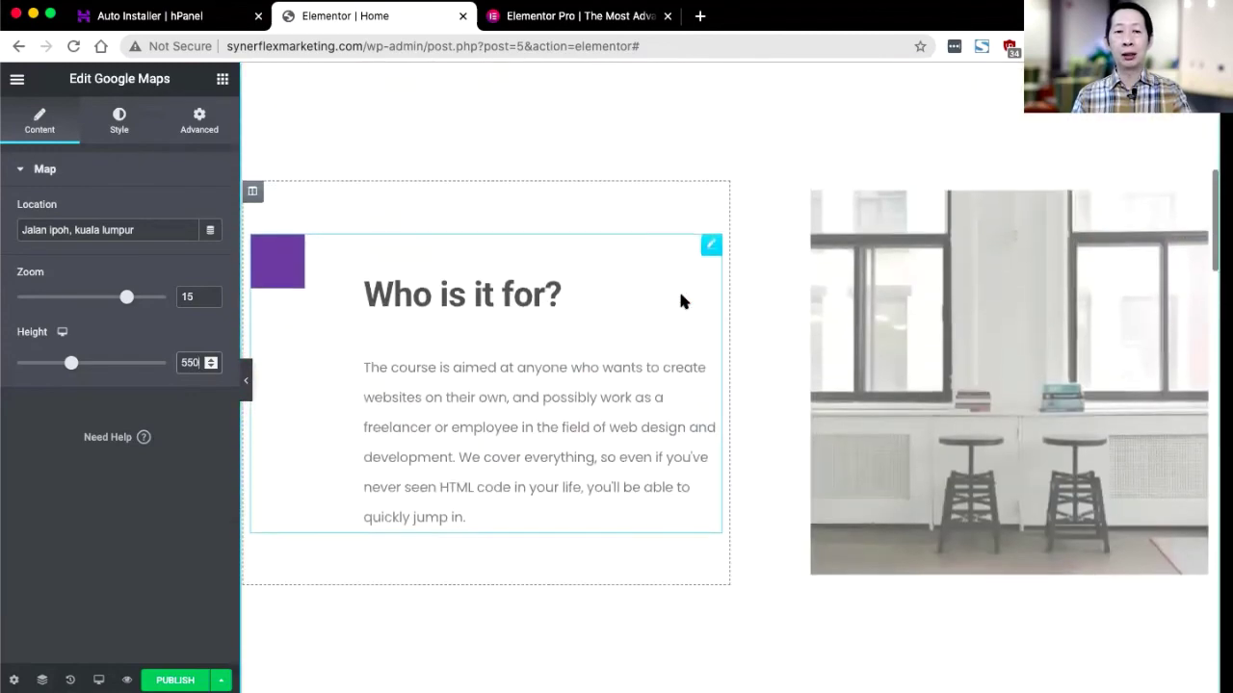
scroll(638, 183, up, 5)
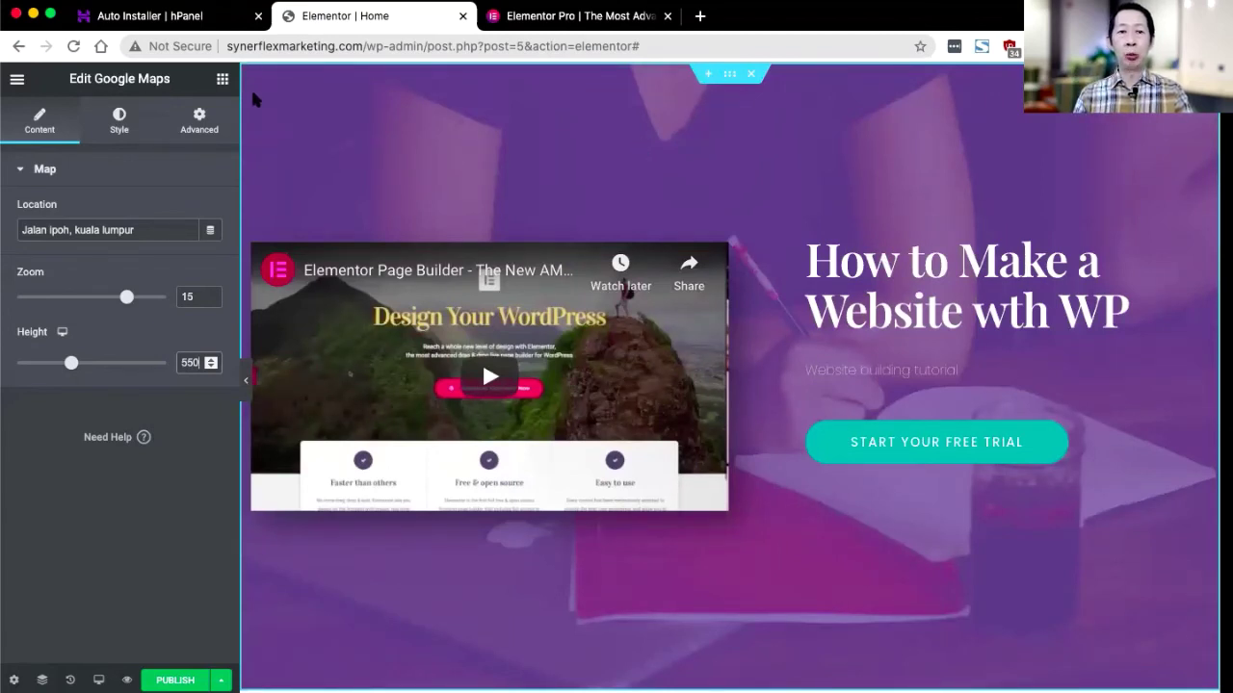
click(225, 83)
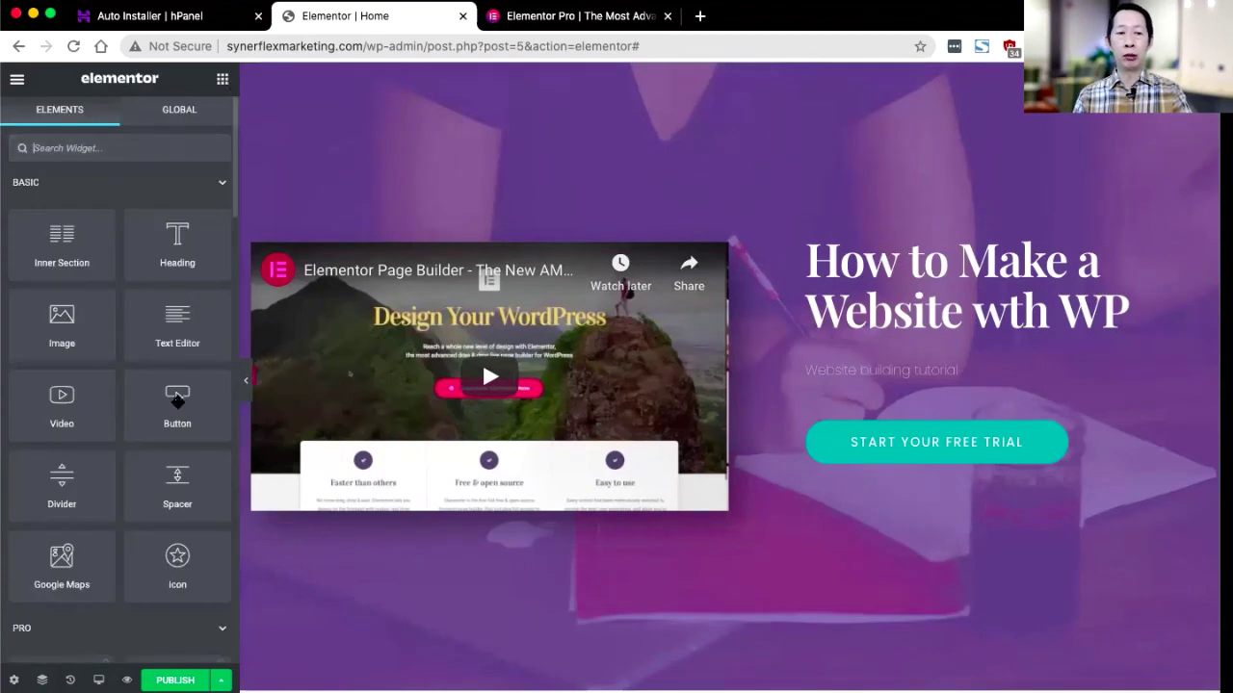
scroll(167, 414, down, 3)
scroll(167, 414, down, 2)
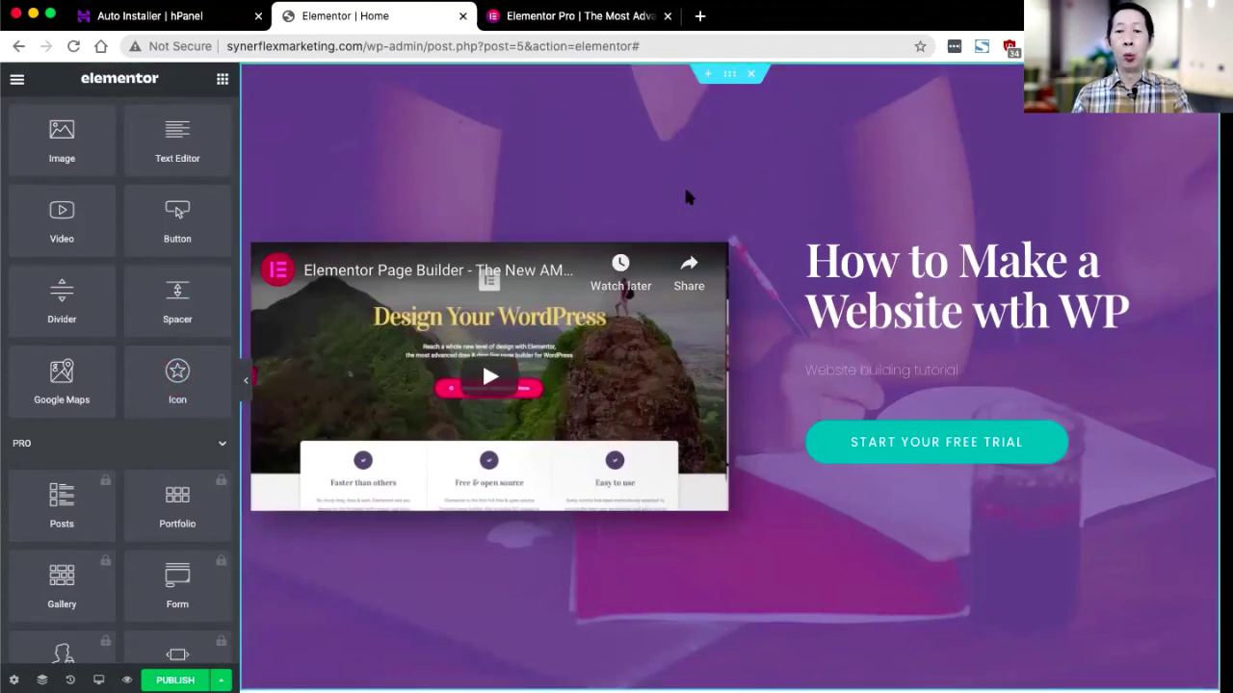
scroll(688, 197, down, 3)
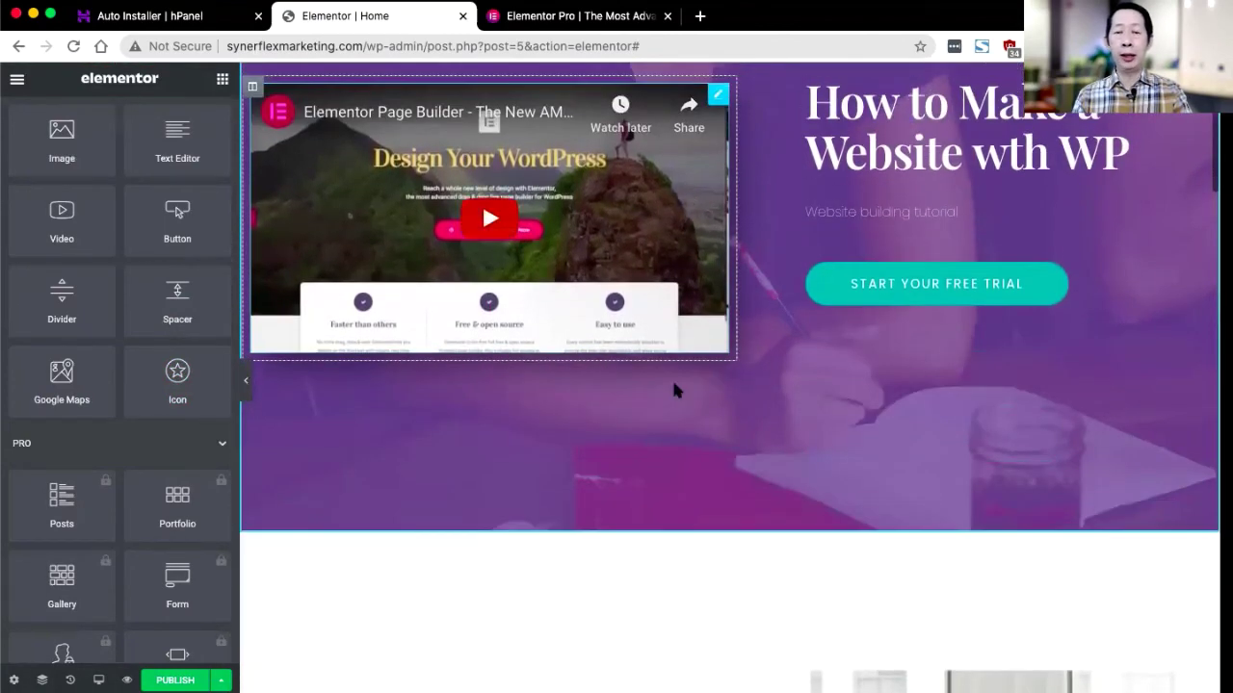
scroll(674, 422, down, 5)
scroll(674, 422, down, 1)
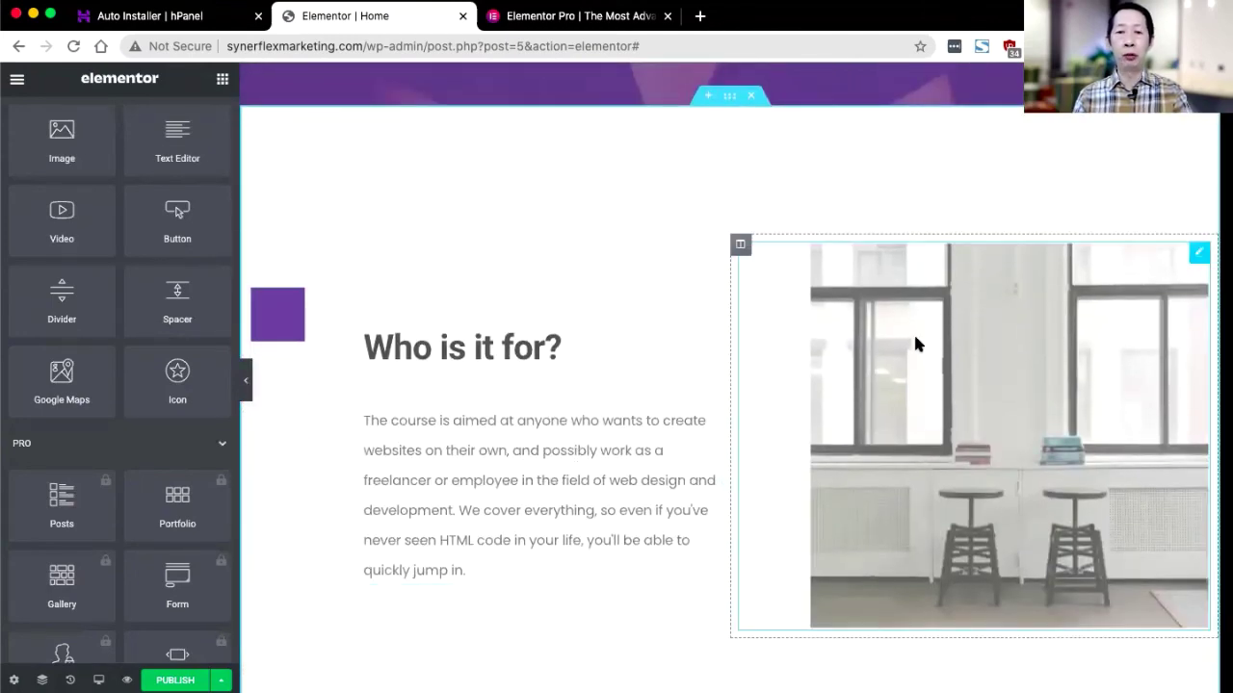
scroll(915, 343, down, 12)
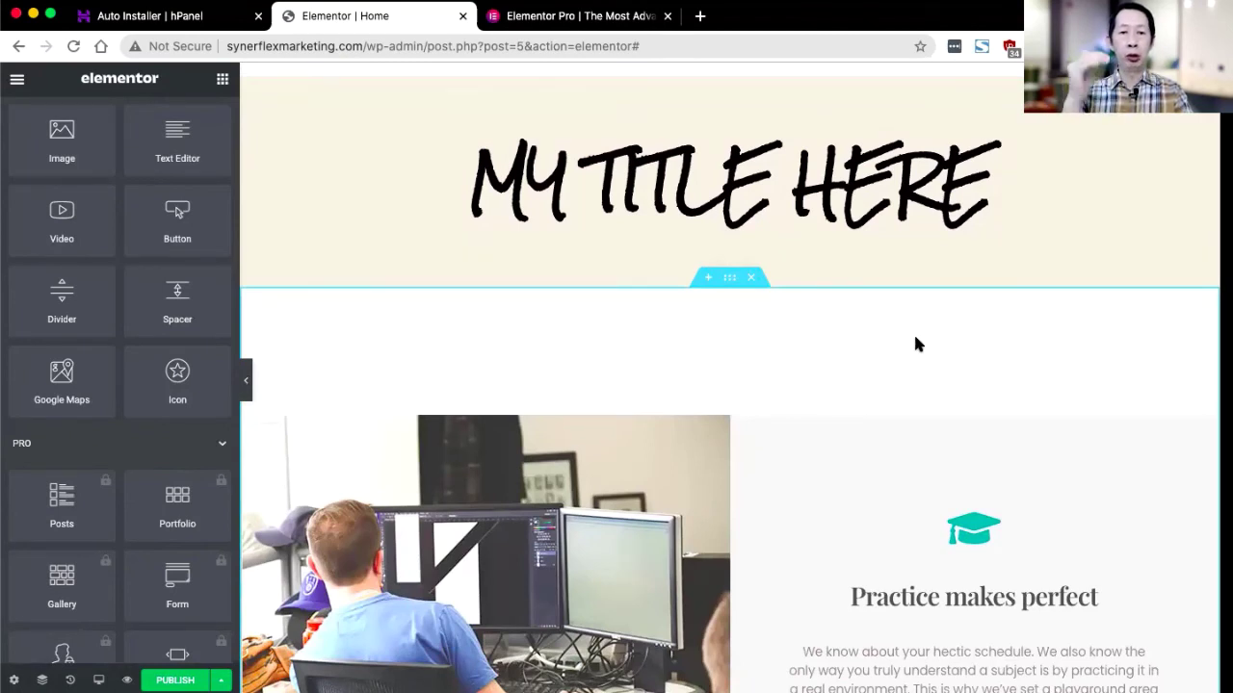
scroll(915, 339, down, 10)
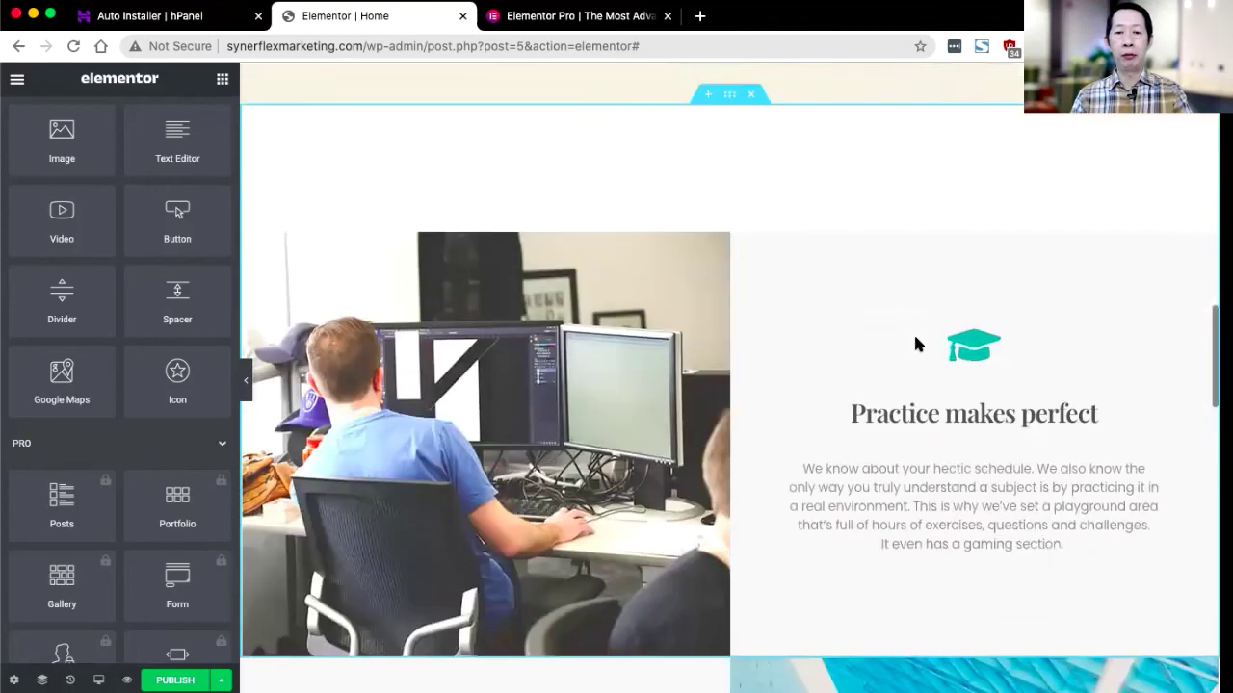
scroll(915, 344, down, 2)
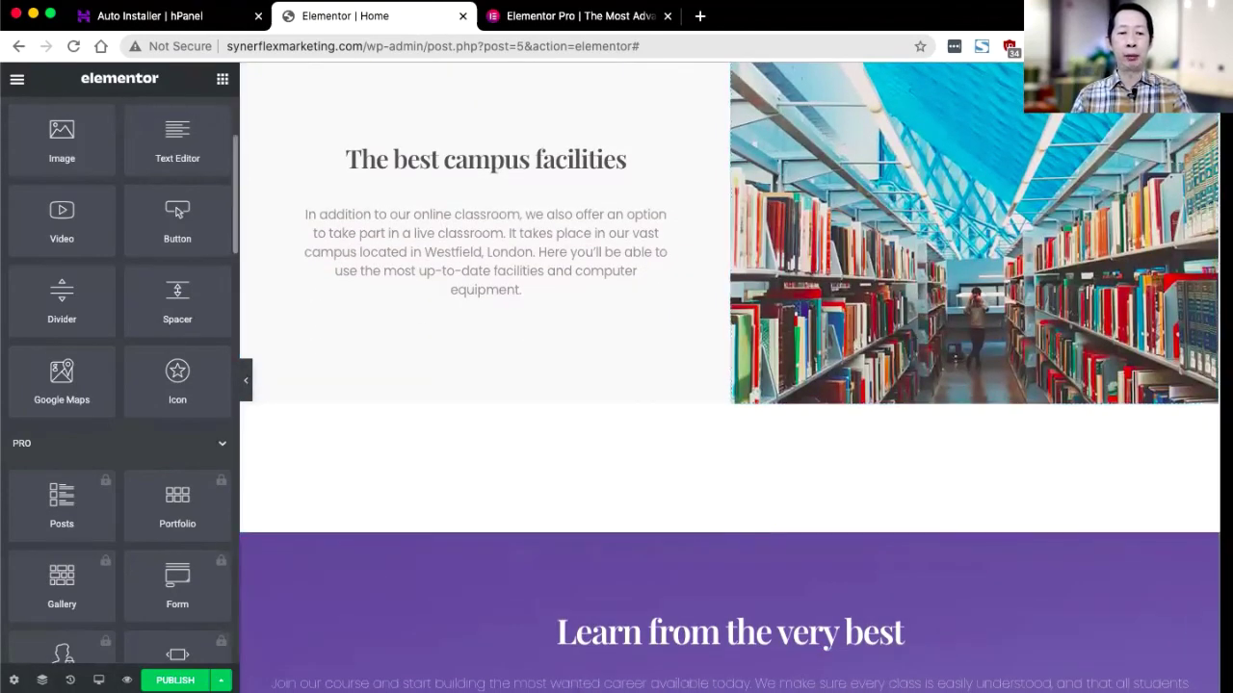
- Publish the Home page and preview it in a new browser tab, checking the hero and the sections below
key(super+s)
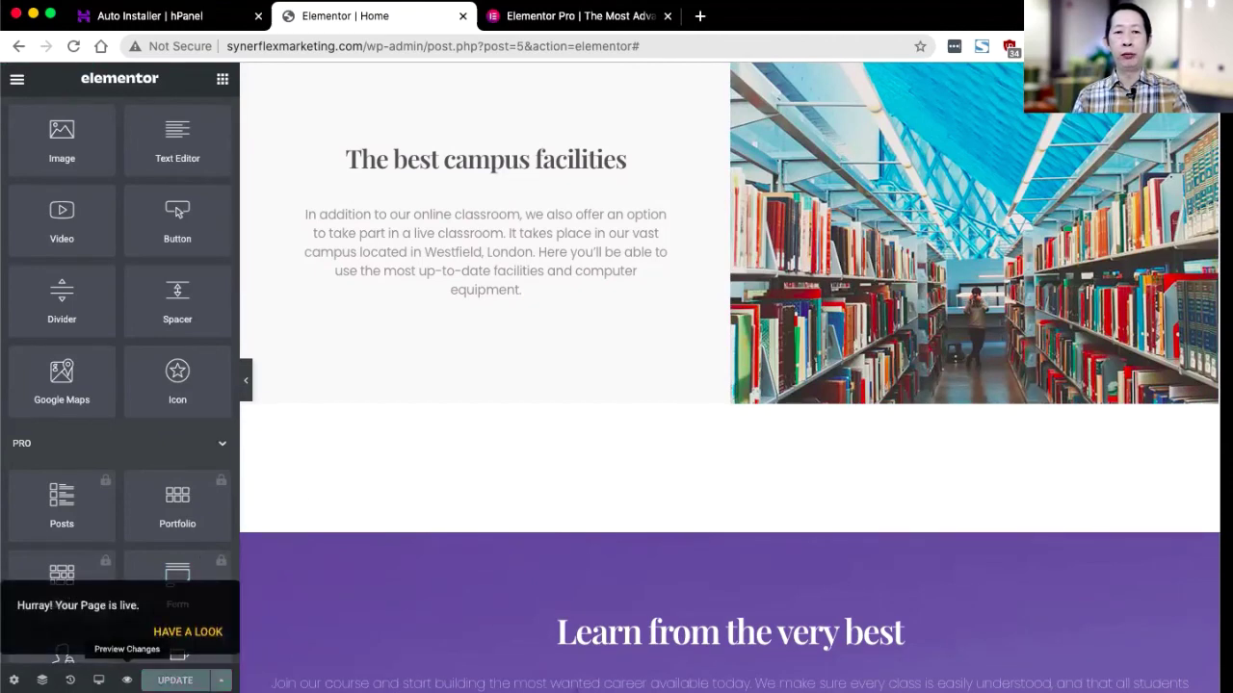
click(126, 679)
scroll(825, 347, down, 5)
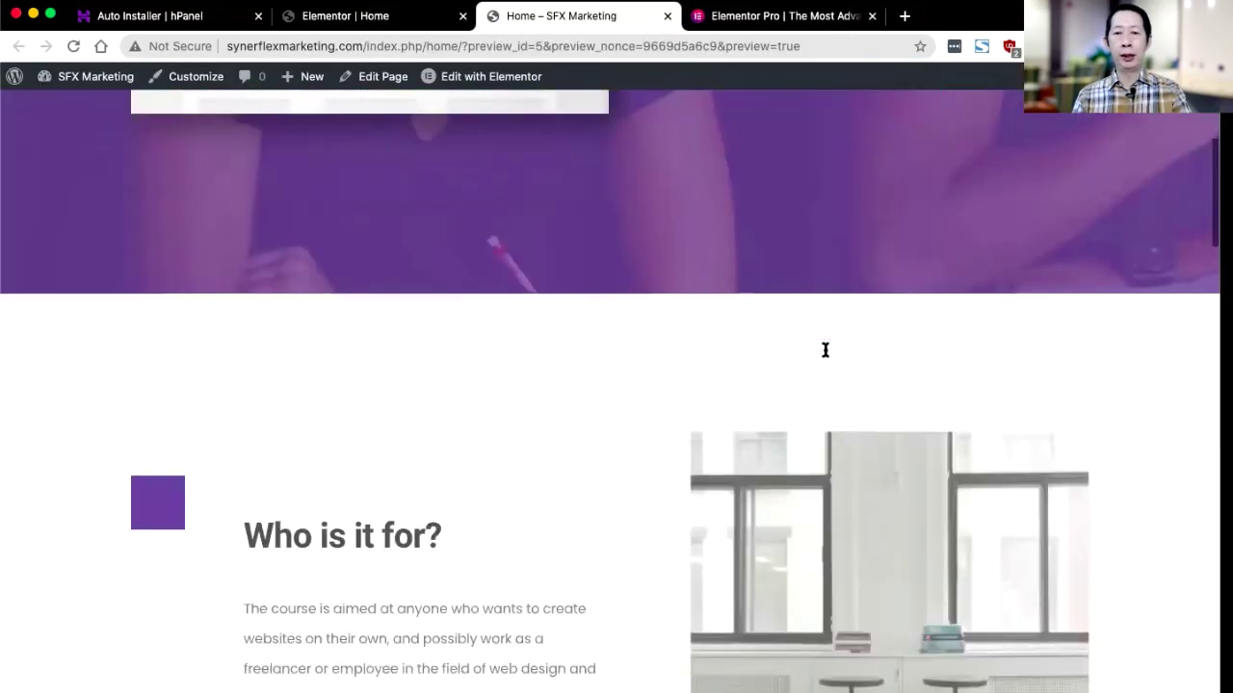
scroll(826, 350, down, 5)
scroll(825, 351, up, 10)
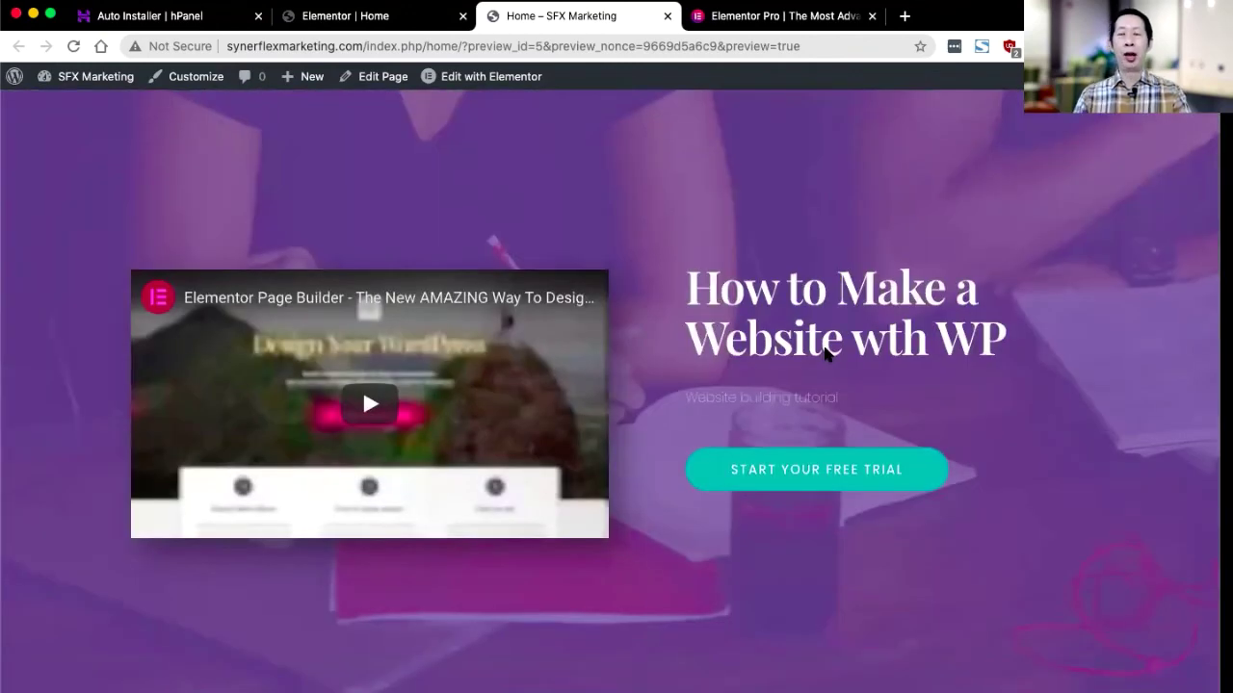